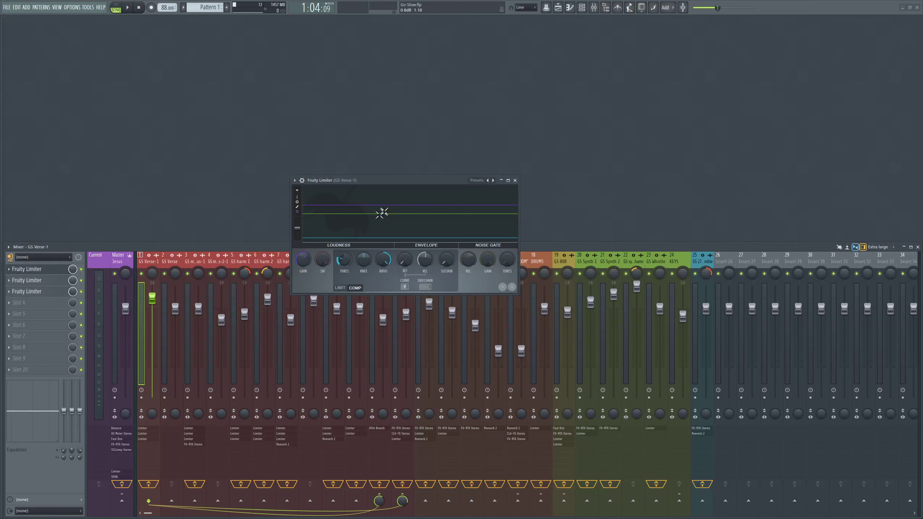
Open all three Fruity Limiters on the GS Verse-1 track, stack their windows to compare the compressor settings, and close them
drag(403, 180, 484, 161)
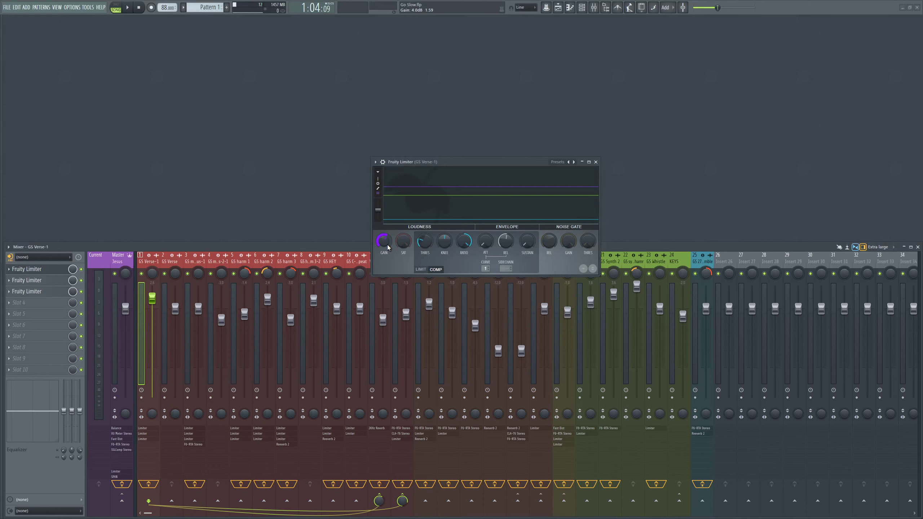
click(32, 285)
click(33, 294)
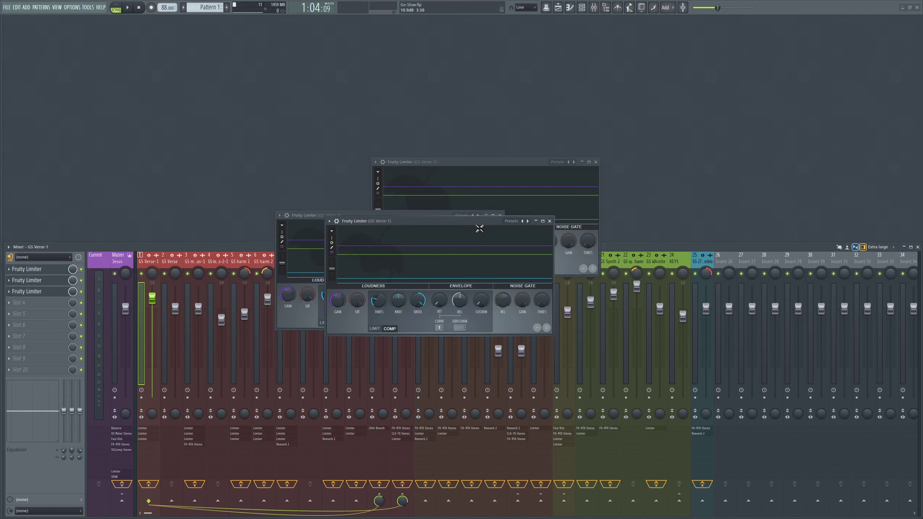
drag(464, 222, 415, 341)
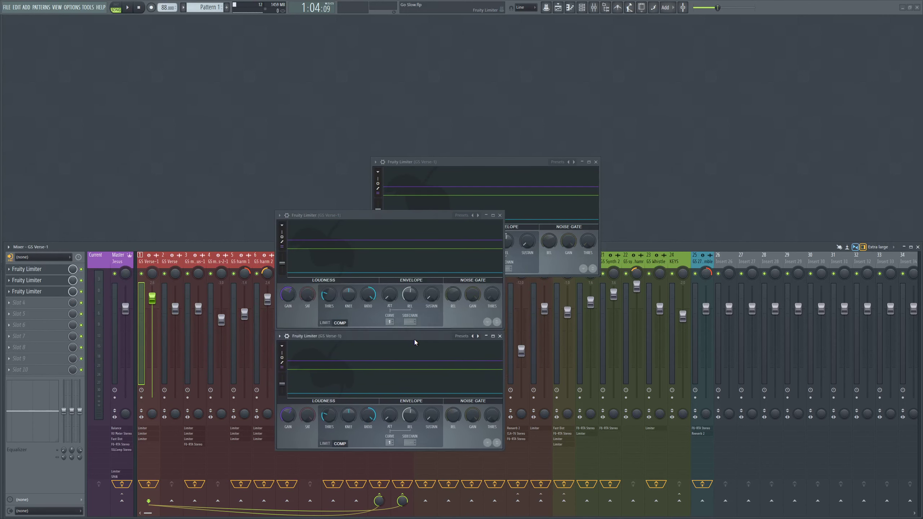
drag(481, 160, 384, 92)
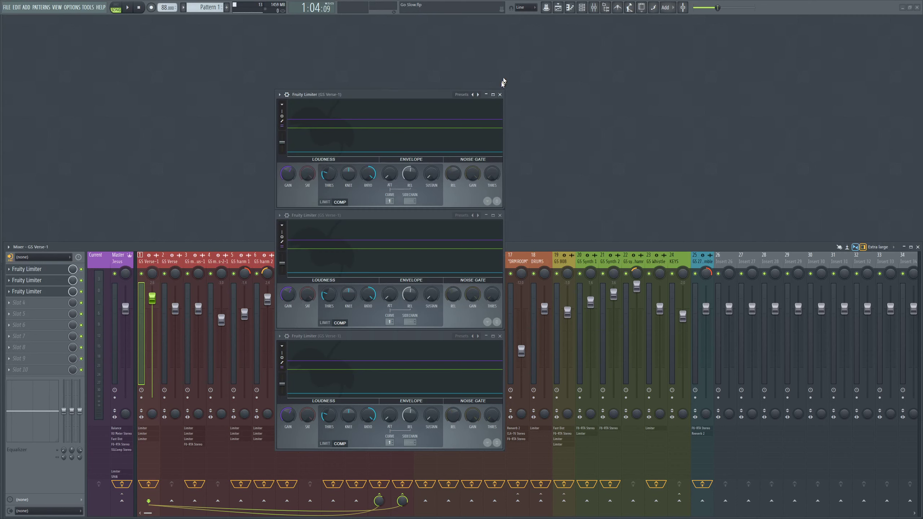
click(500, 94)
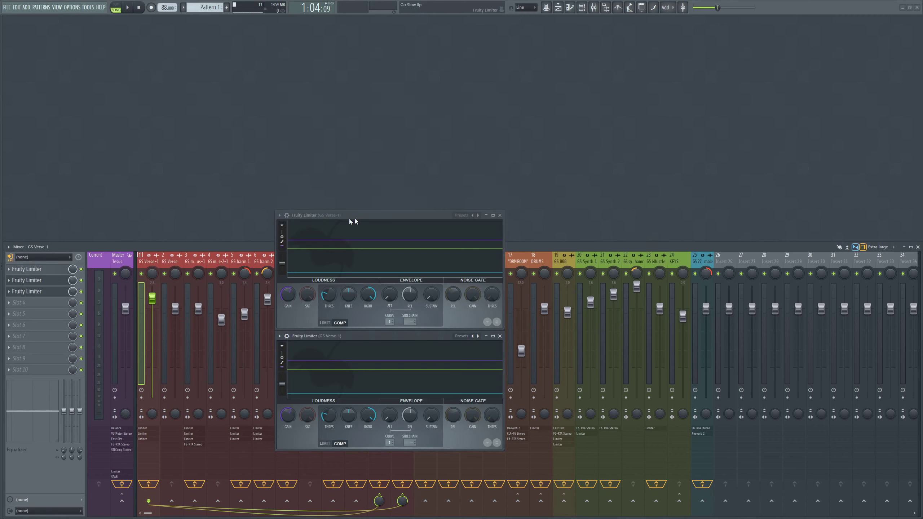
click(499, 216)
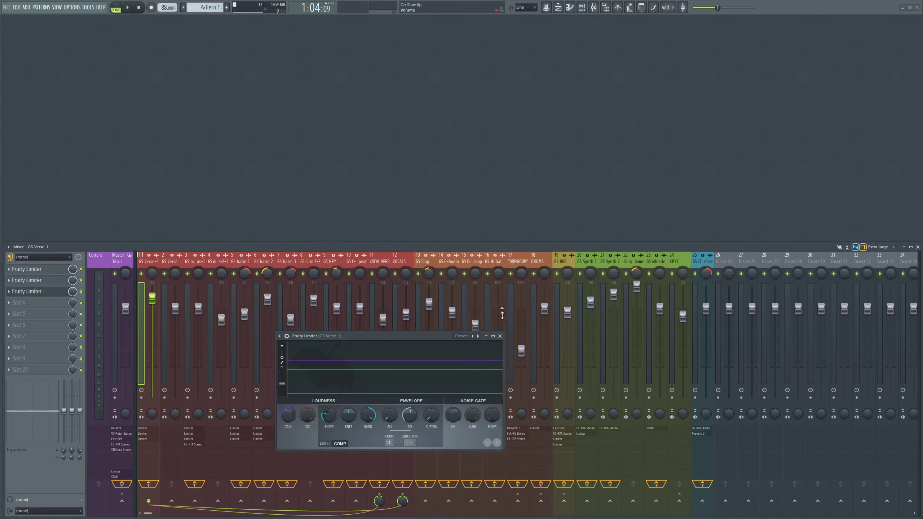
click(500, 337)
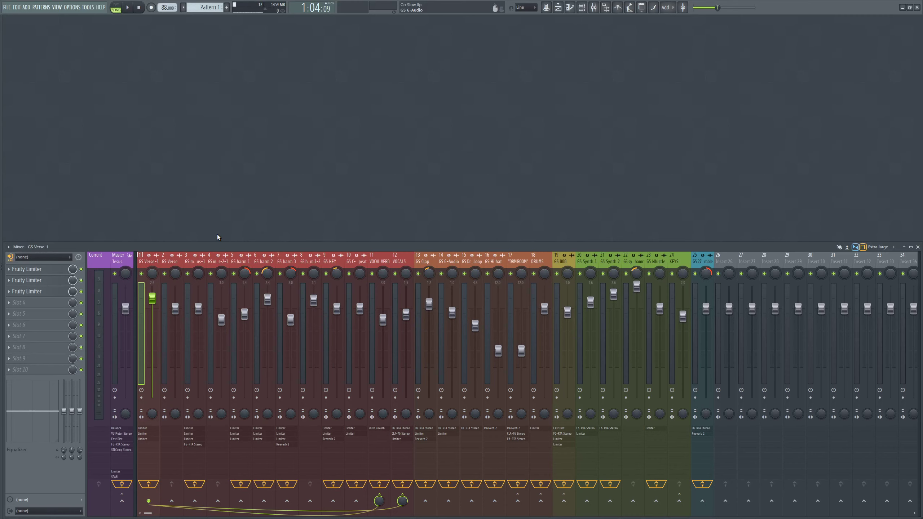
Select the GS main chorus-1 track, open two of its Fruity Limiters one above the other to review their settings, and close both
click(198, 255)
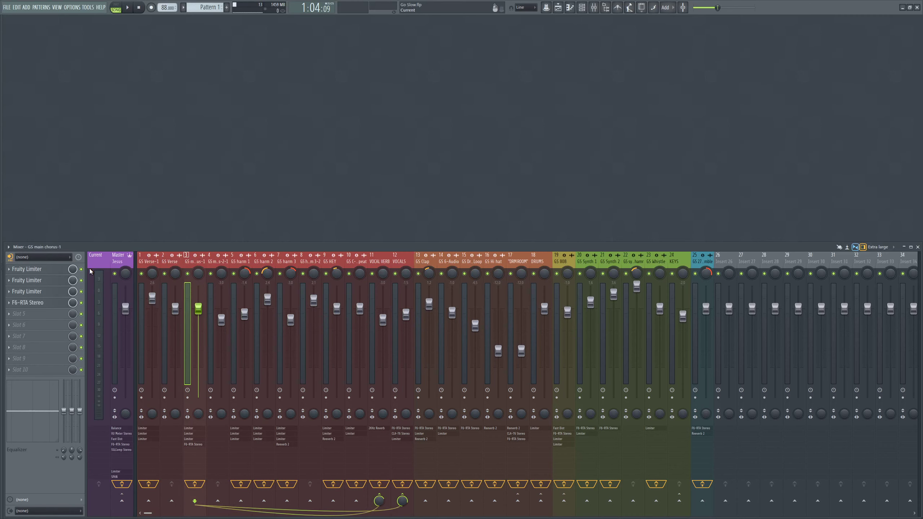
click(41, 271)
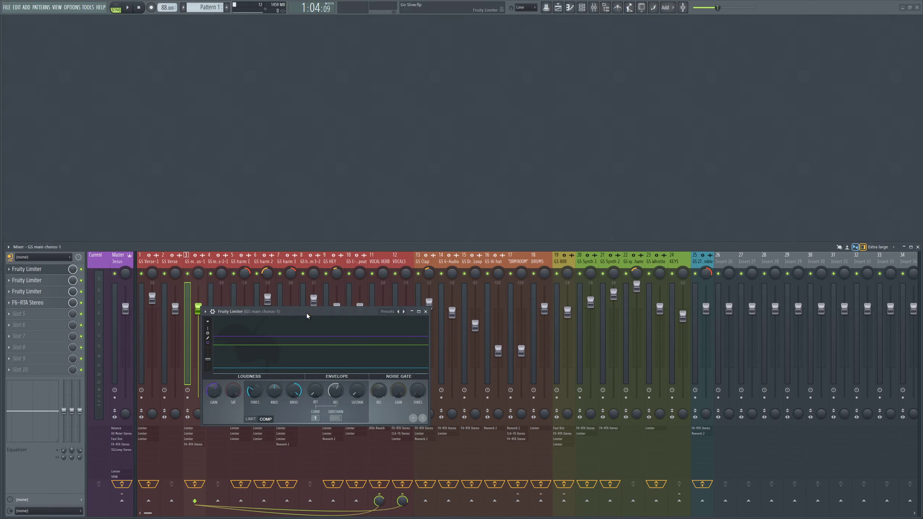
drag(306, 313, 371, 143)
click(61, 291)
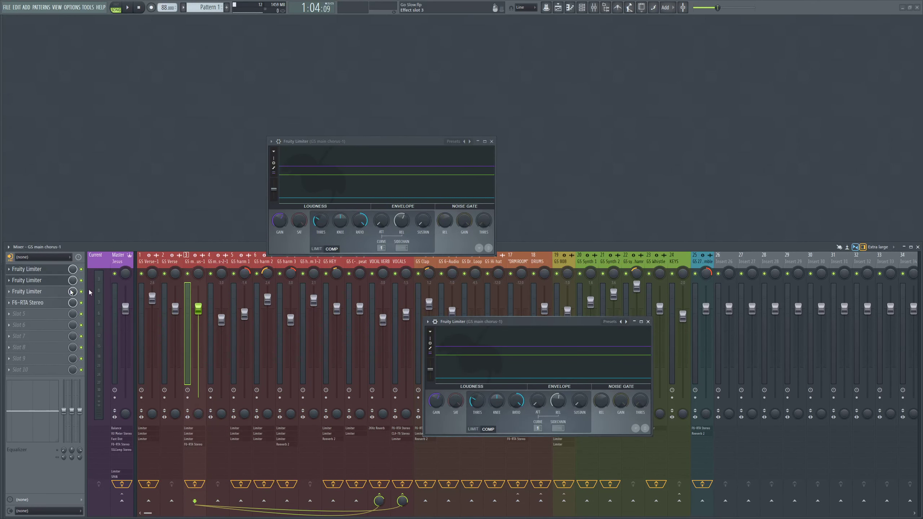
drag(555, 322, 400, 267)
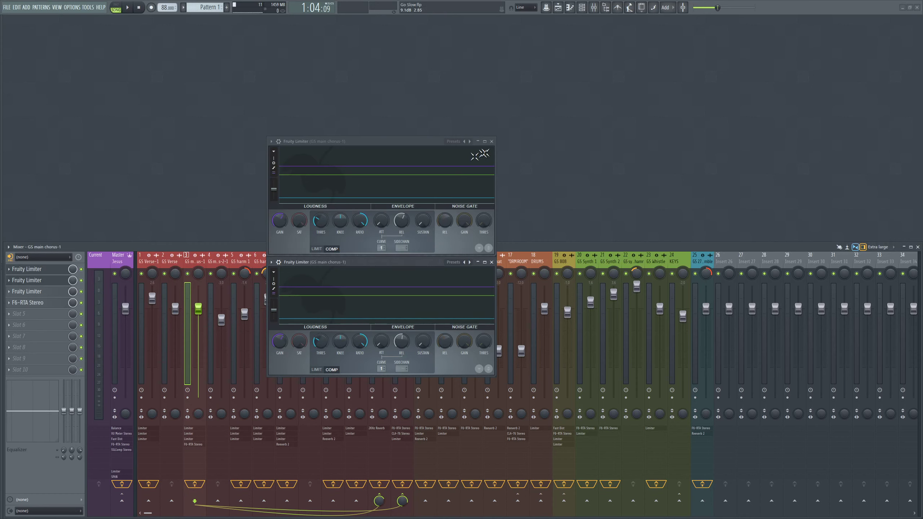
click(491, 141)
click(492, 262)
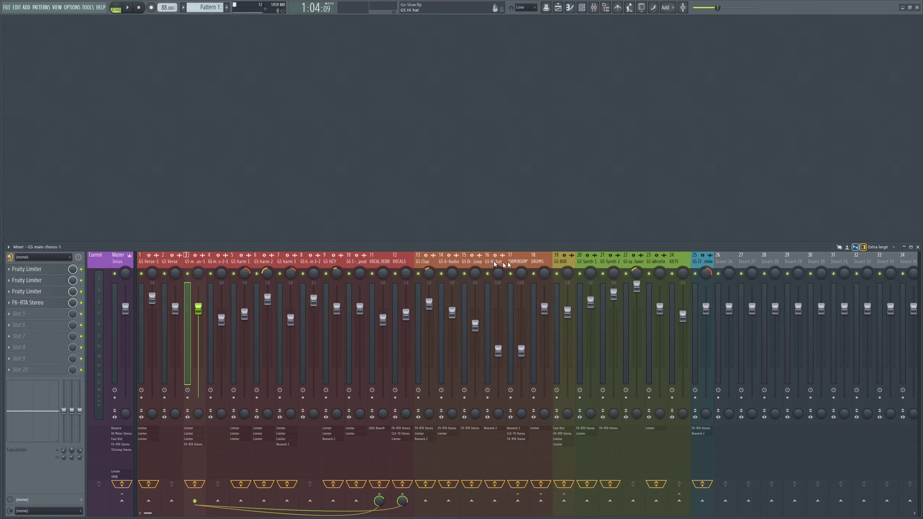
Review the compressor settings of the third Fruity Limiter on GS main chorus-1 and close it
click(58, 292)
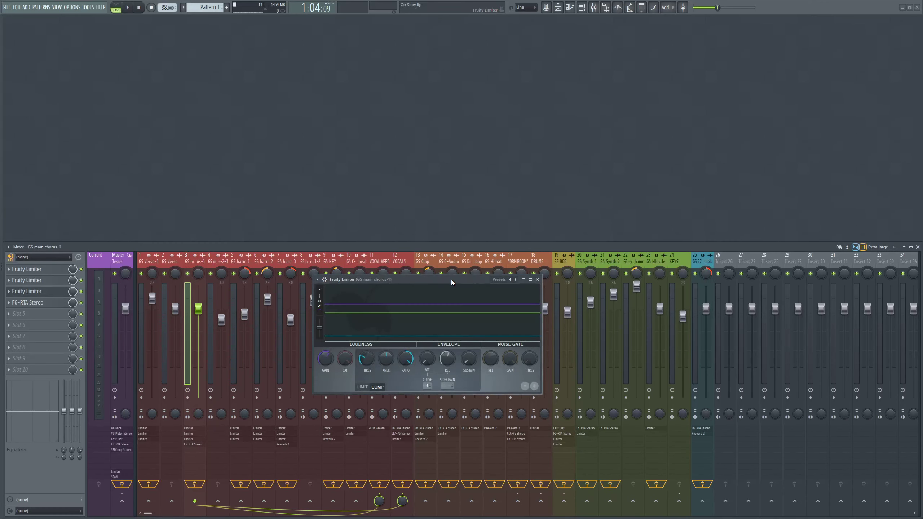
drag(452, 280, 440, 231)
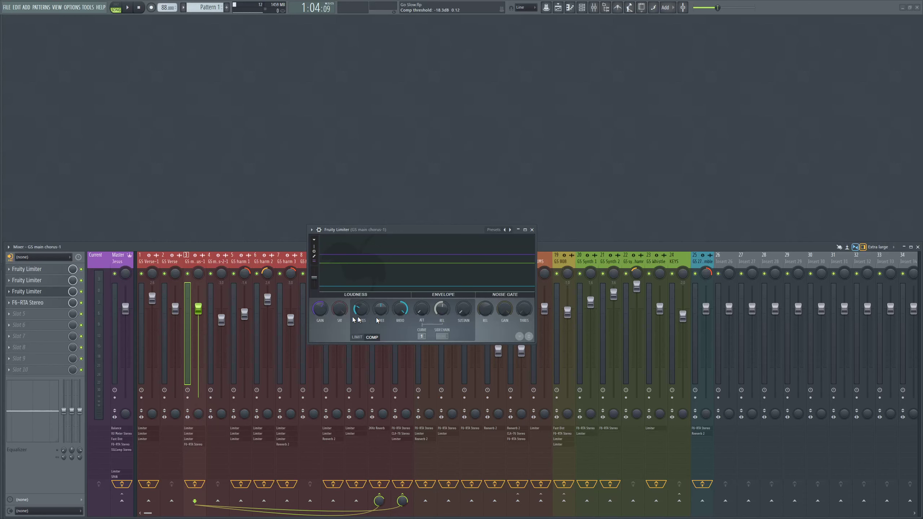
click(533, 230)
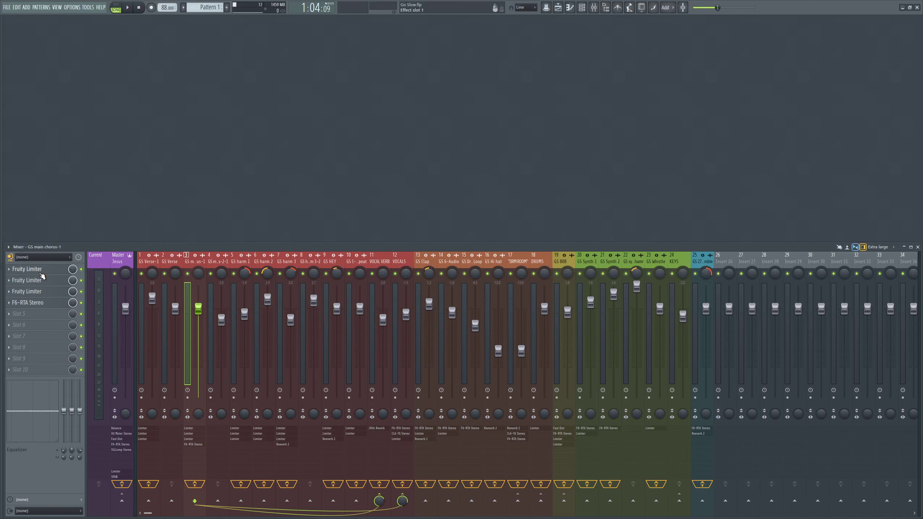
Inspect bands 4, 3, 2, 1 and 6 of the F6-RTA Stereo equalizer on GS main chorus-1 and close the plugin
click(40, 302)
drag(366, 93, 389, 101)
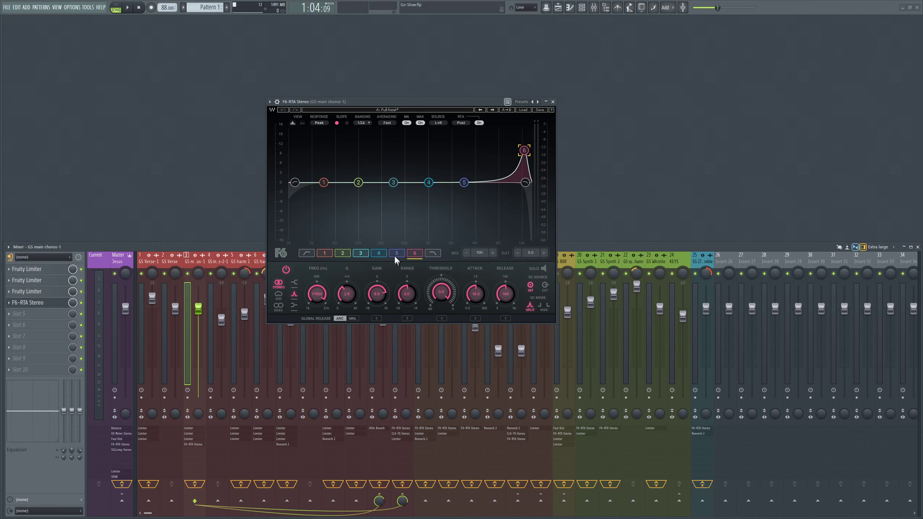
click(375, 252)
click(363, 252)
click(344, 253)
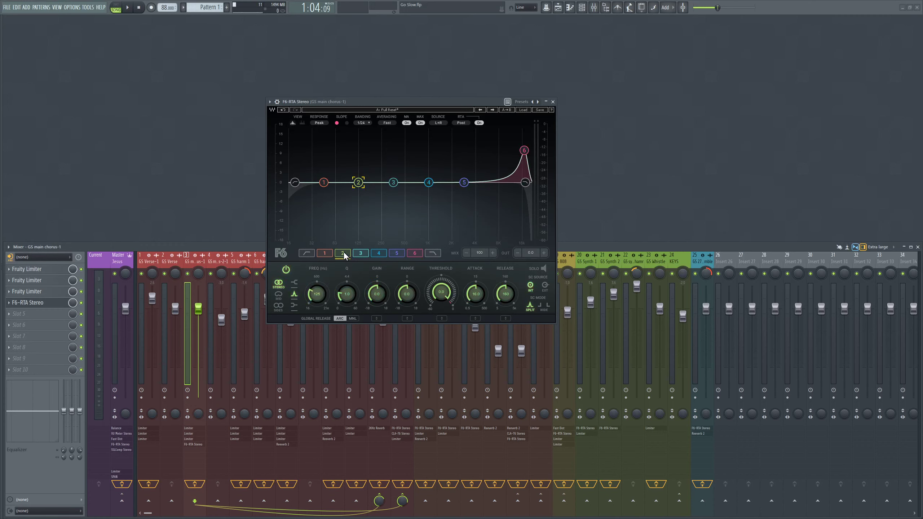
click(326, 253)
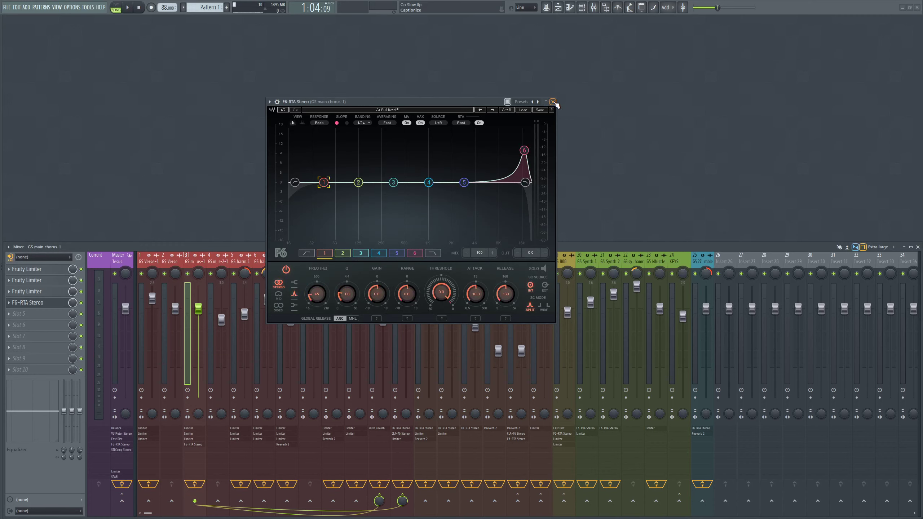
click(416, 256)
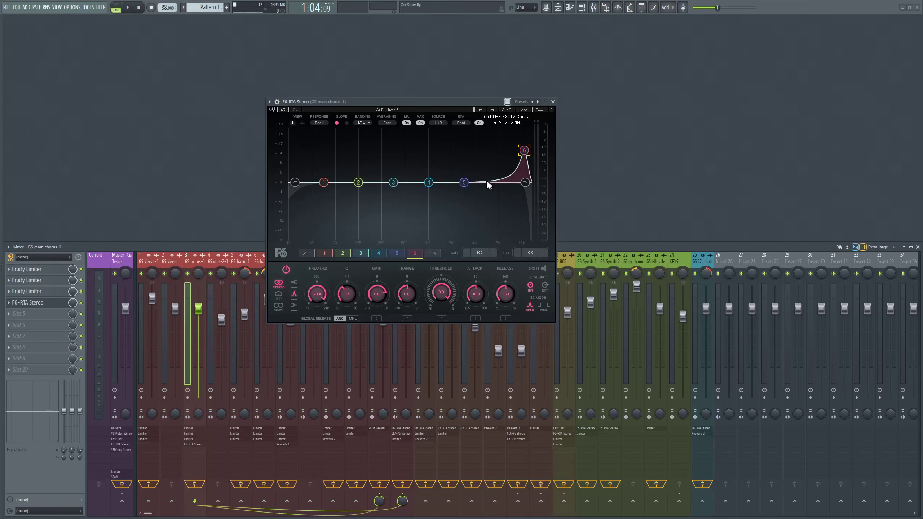
click(553, 101)
Select the GS harm 1 track, open its three Fruity Limiters and arrange their windows without overlap
click(240, 258)
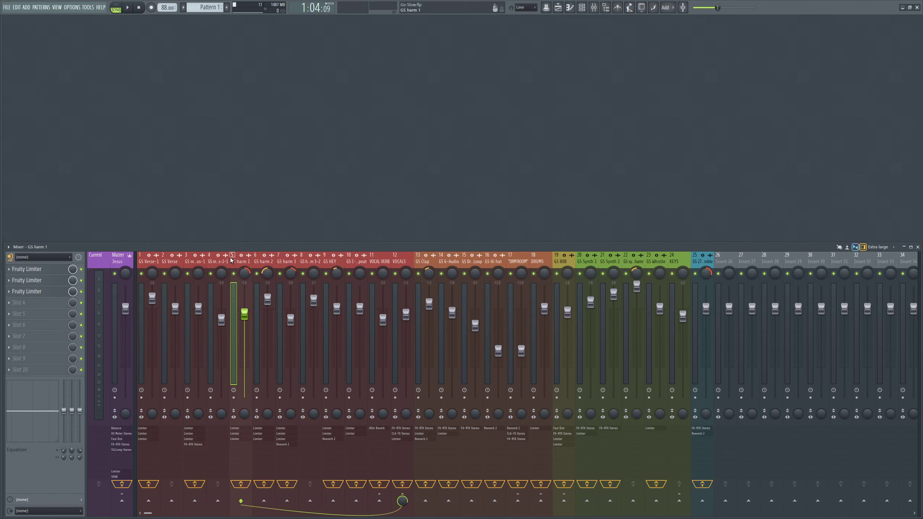
click(33, 269)
drag(162, 290, 407, 180)
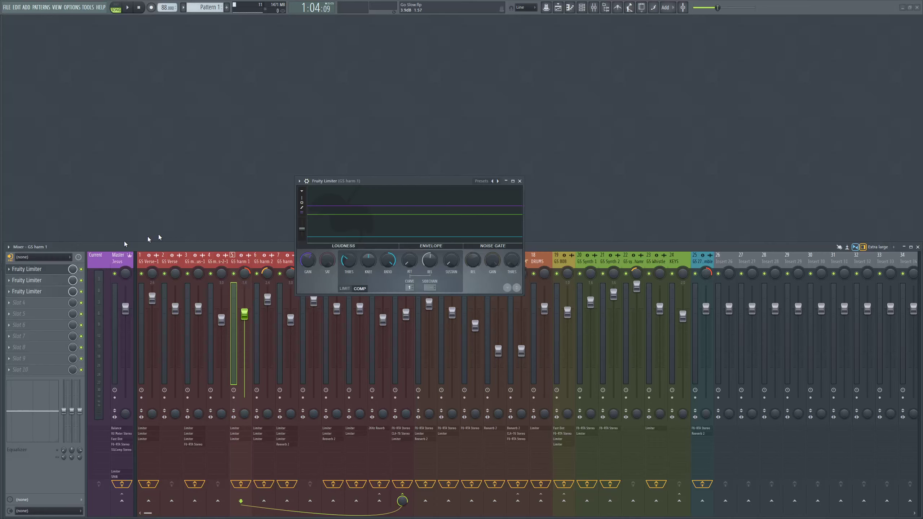
click(33, 280)
click(33, 291)
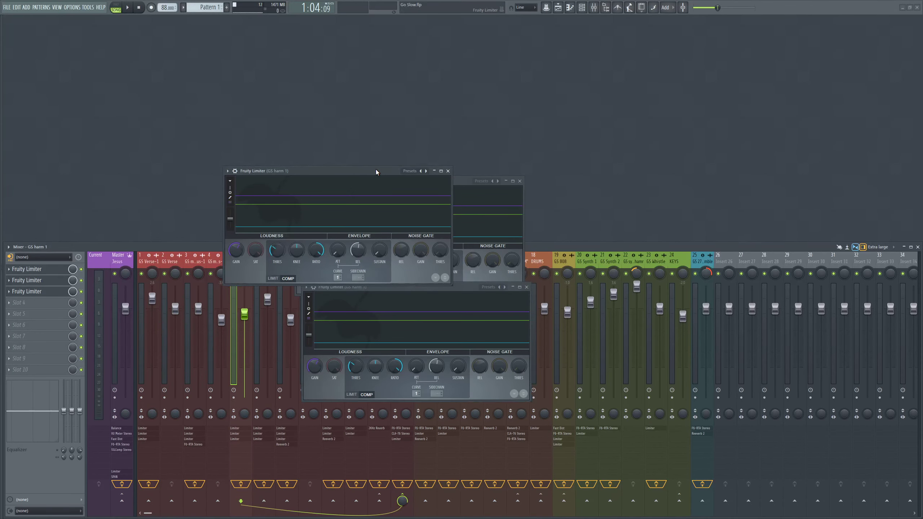
drag(375, 171, 684, 286)
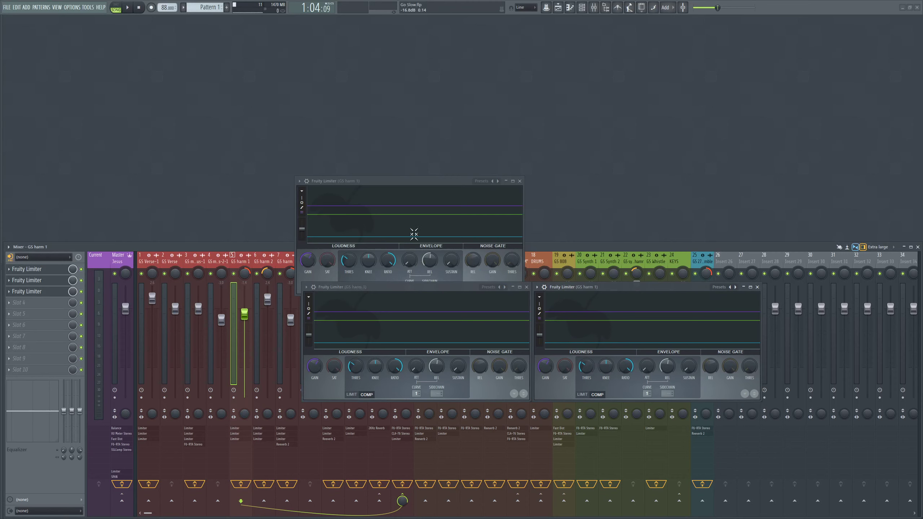
drag(414, 181, 423, 166)
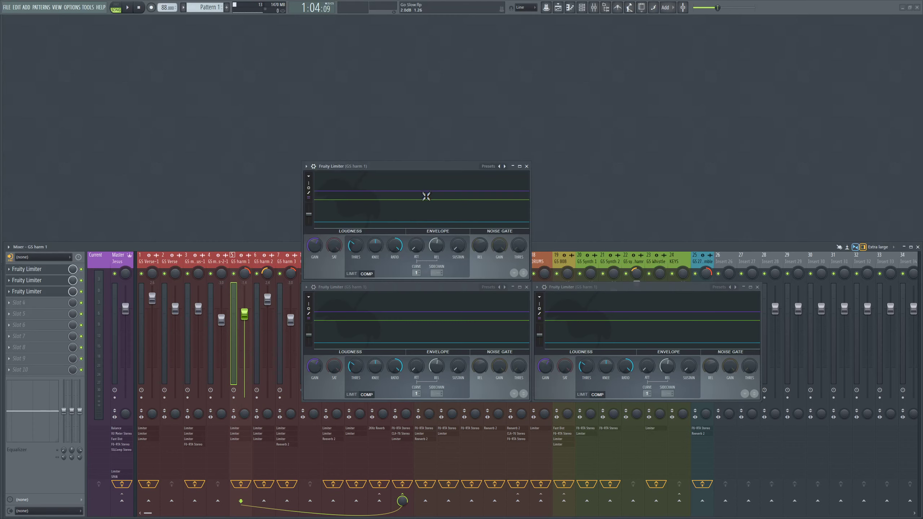
Examine the compressor settings of the GS harm 1 limiters and close all three windows
click(621, 289)
click(398, 373)
click(527, 166)
click(526, 287)
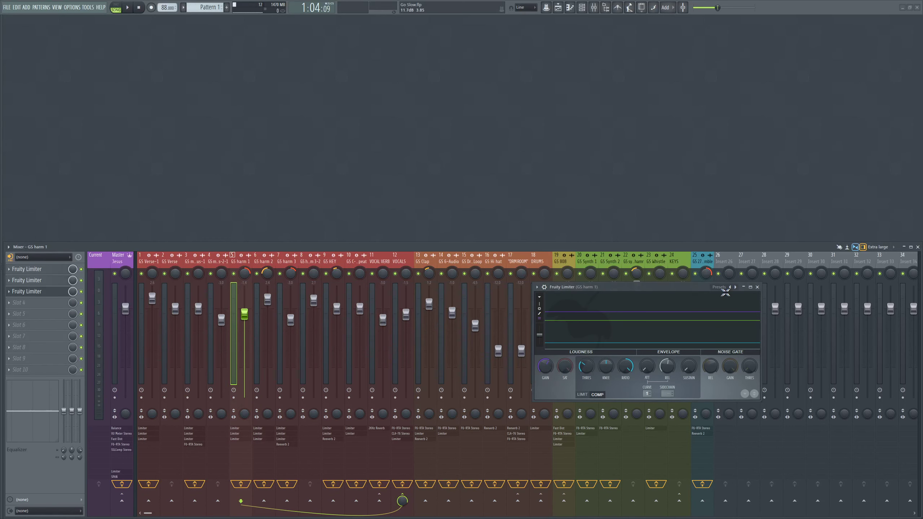
click(757, 287)
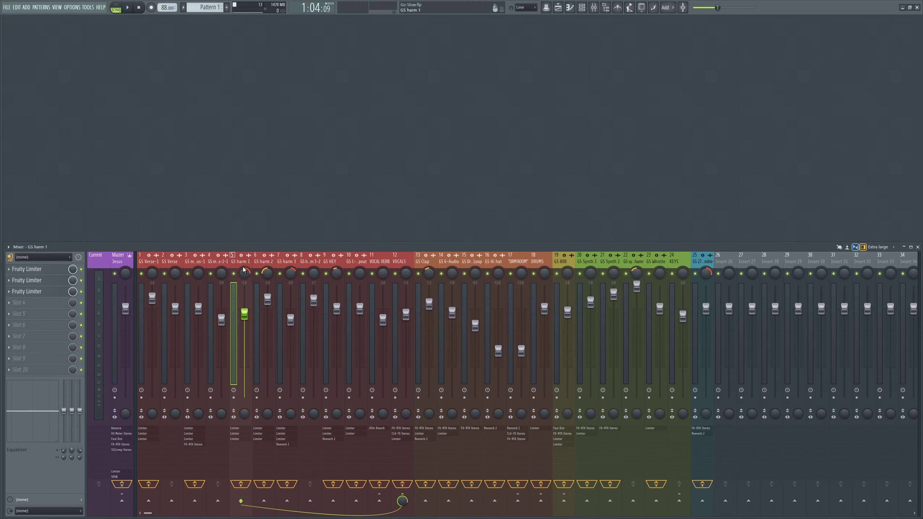
Select the GS harm 2 track, view its three Fruity Limiters and close them
click(259, 280)
click(33, 269)
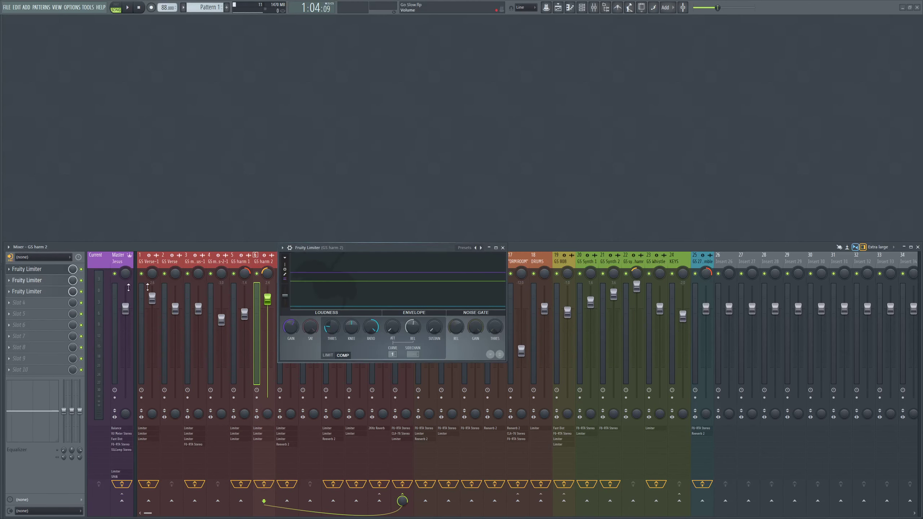
click(40, 292)
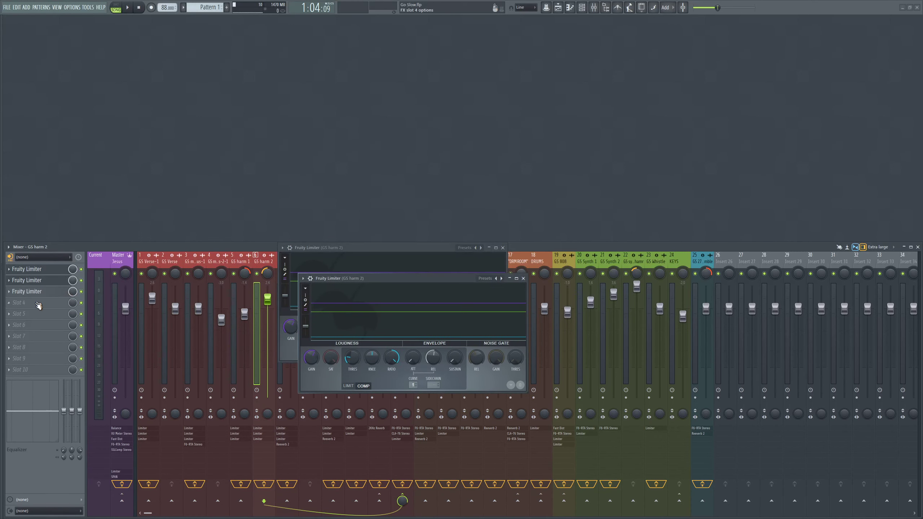
click(40, 291)
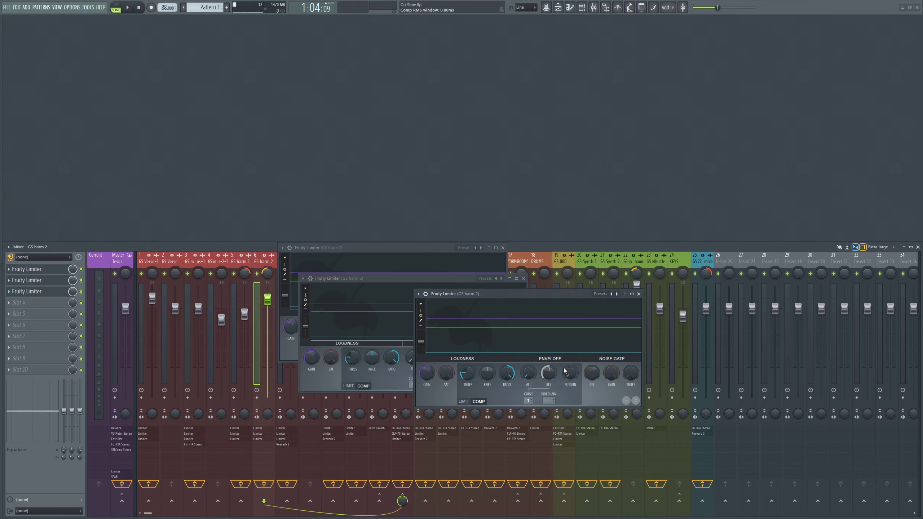
click(639, 294)
click(524, 278)
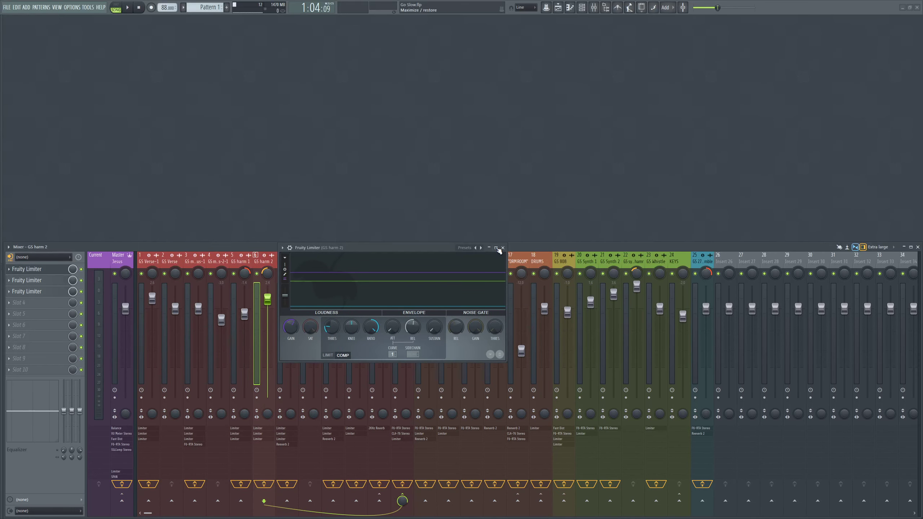
click(503, 248)
Select the GS harm 3 track, open its three Fruity Limiters and stack their windows without overlap
click(285, 263)
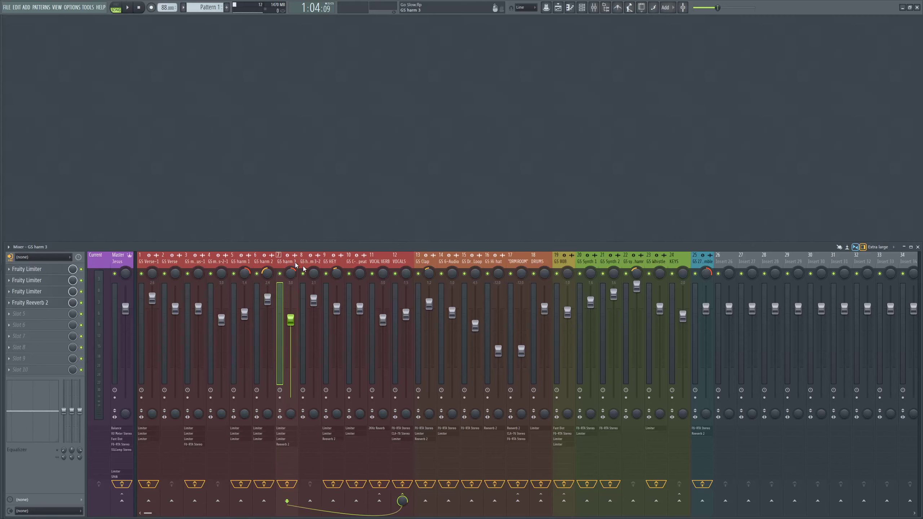
click(35, 270)
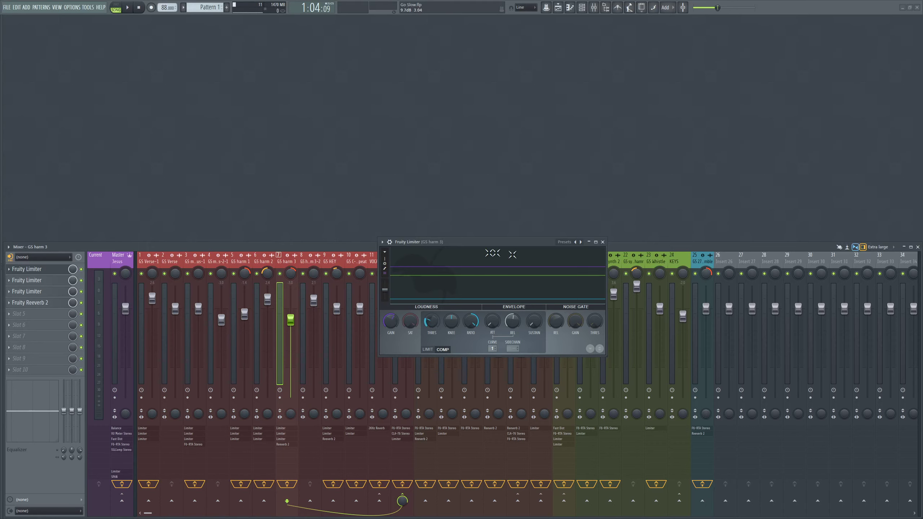
click(36, 281)
click(36, 291)
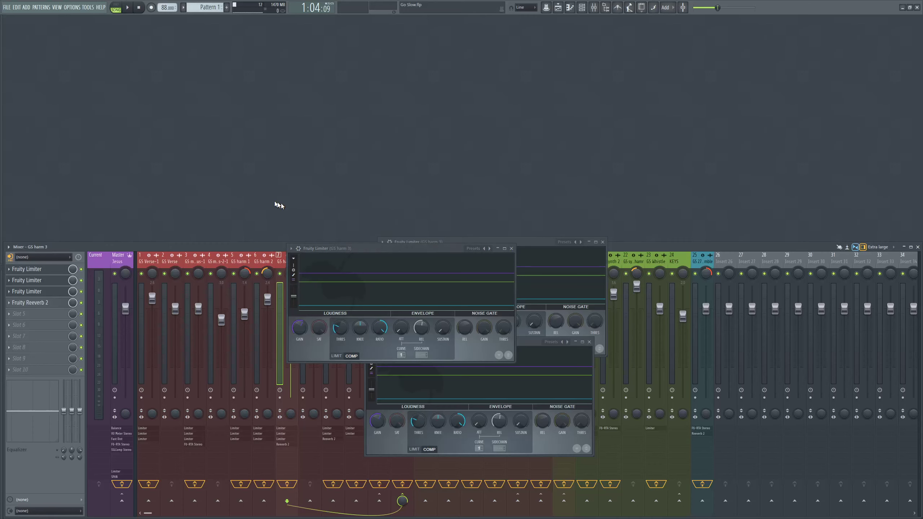
drag(355, 248, 443, 122)
drag(466, 342, 480, 360)
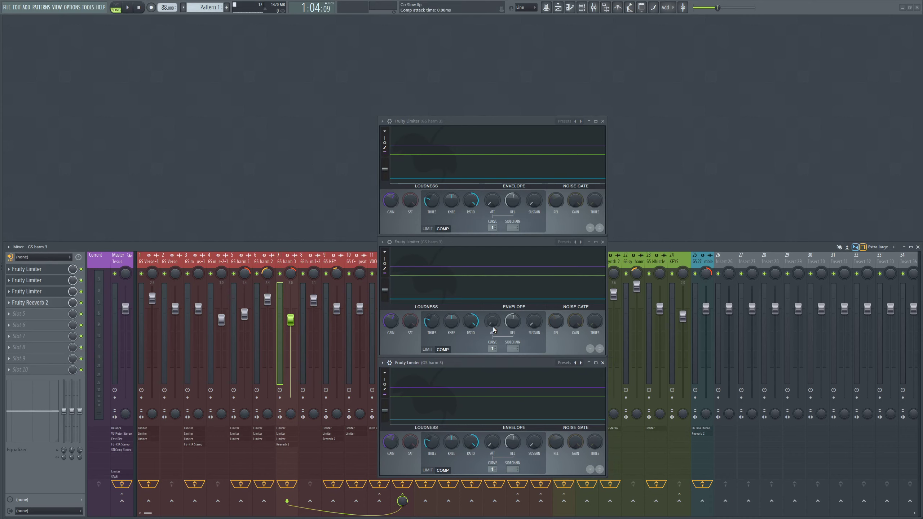
Close all three Fruity Limiter windows of GS harm 3 after viewing them
click(602, 121)
click(602, 242)
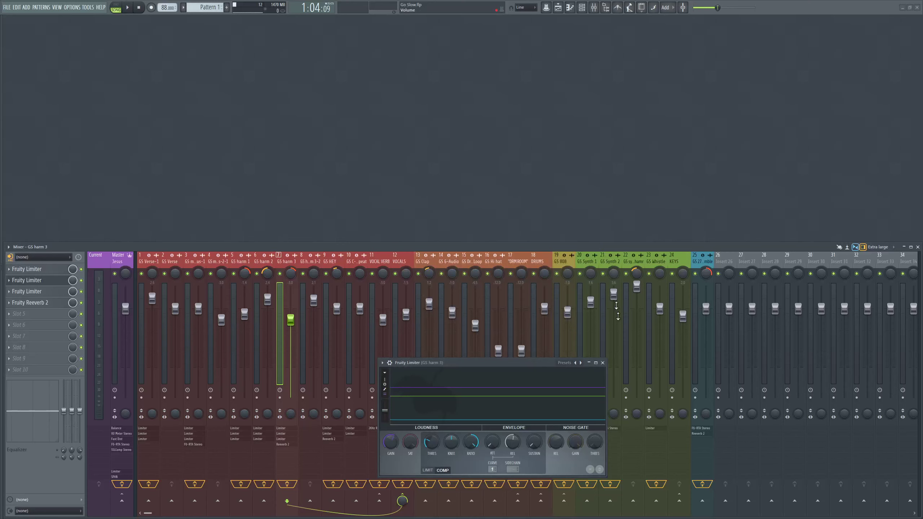
click(603, 363)
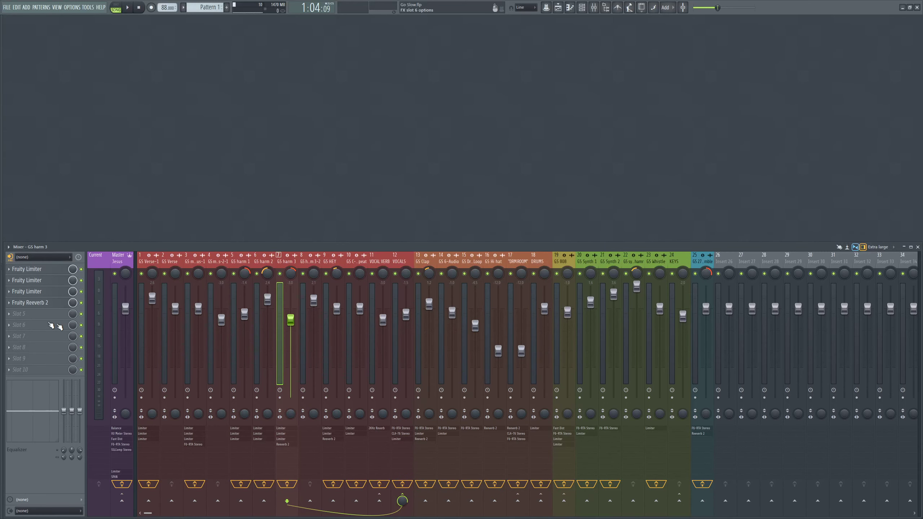
Open Fruity Reeverb 2 on GS harm 3, examine its decay and other reverb settings and close it
click(42, 304)
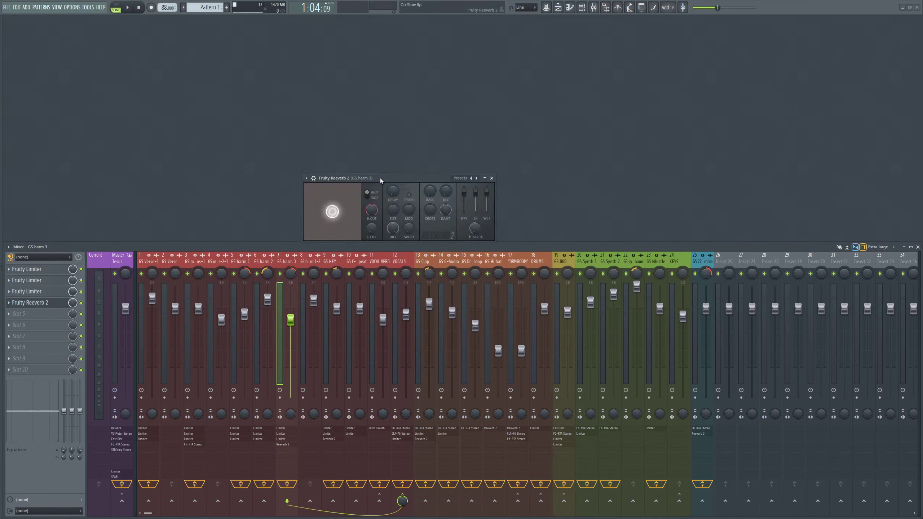
drag(380, 177, 488, 166)
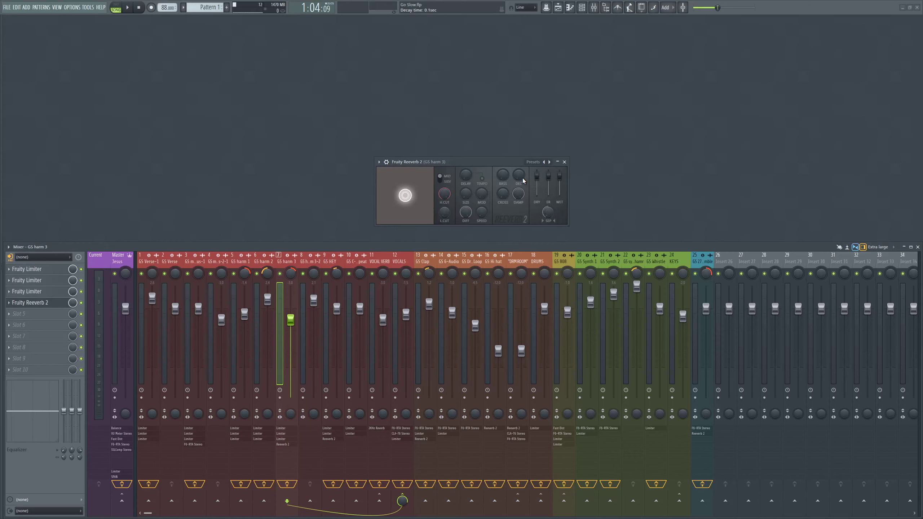
click(285, 262)
click(548, 212)
click(331, 263)
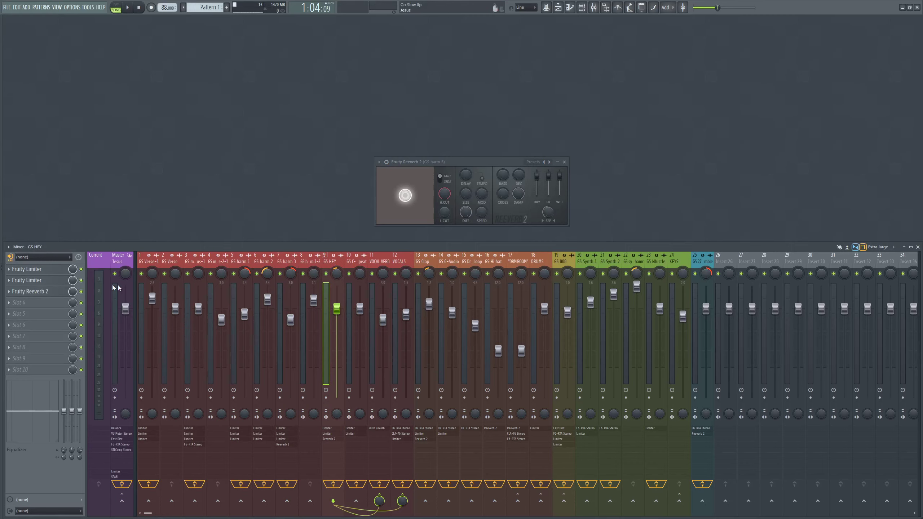
click(565, 161)
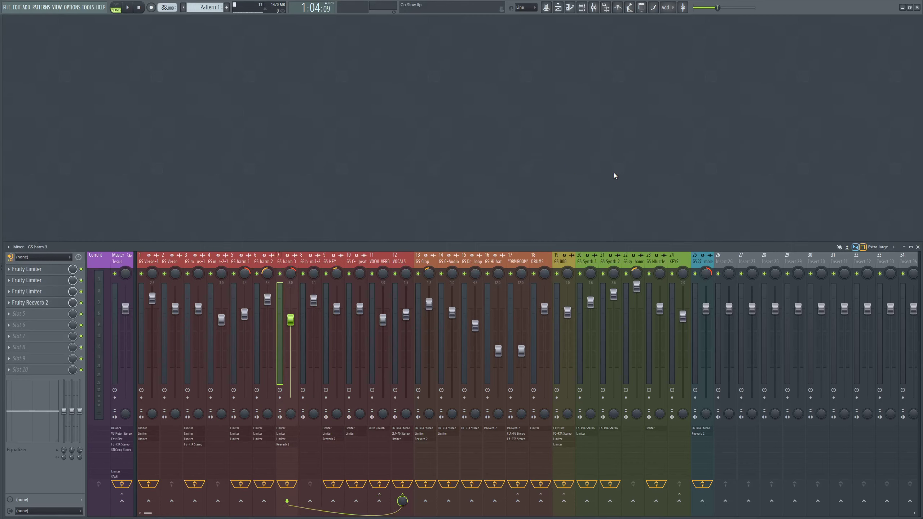
Solo the GS HEY track in the playlist, play it briefly from bar 9 and return to the mixer
key(F5)
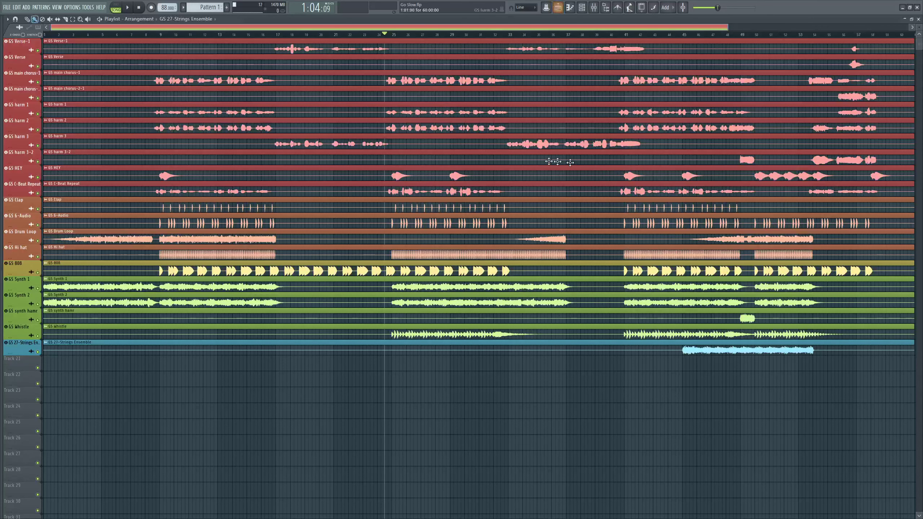
right_click(38, 177)
click(160, 34)
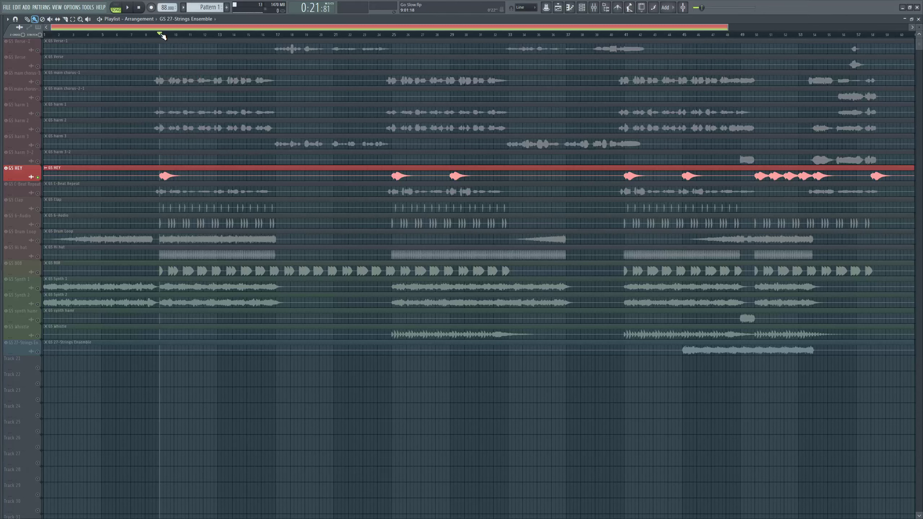
key(space)
key(space)
key(F5)
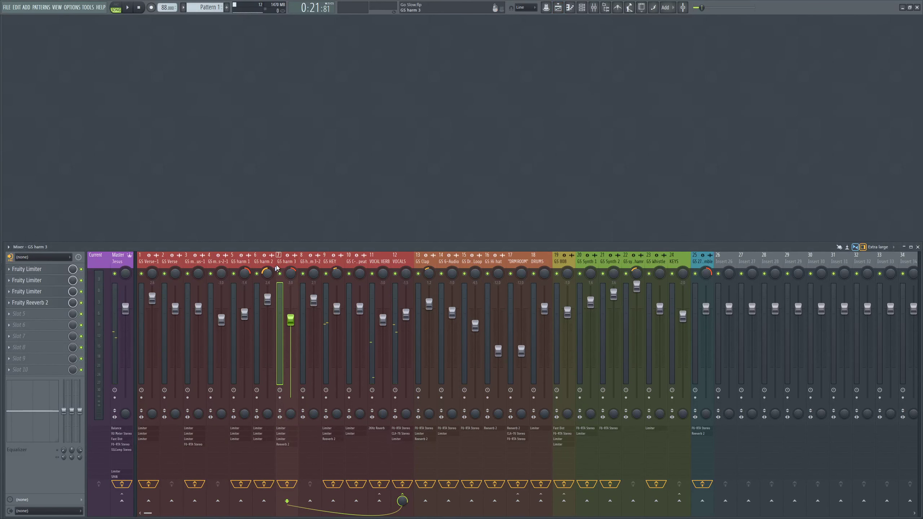
Reopen the three Fruity Limiters on GS harm 3, examine their compressor ratio and attack settings and close them
click(43, 269)
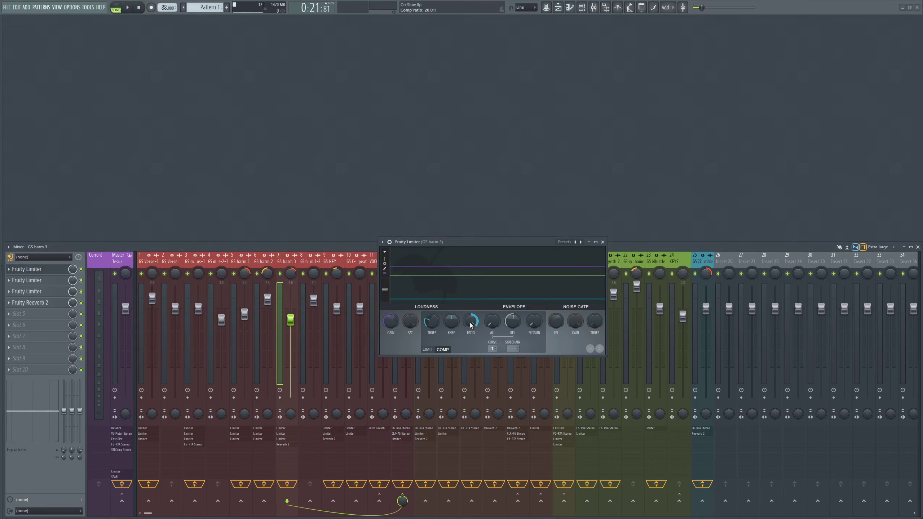
click(31, 281)
click(31, 291)
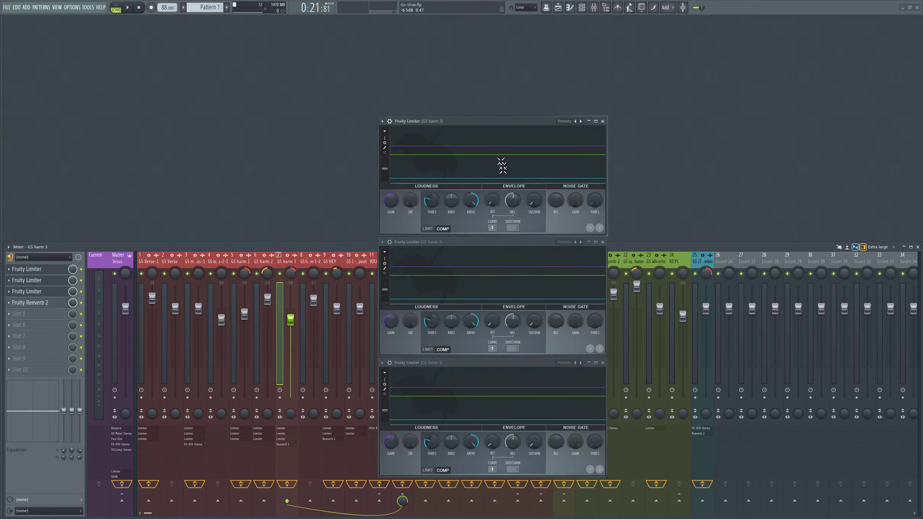
drag(492, 120, 489, 121)
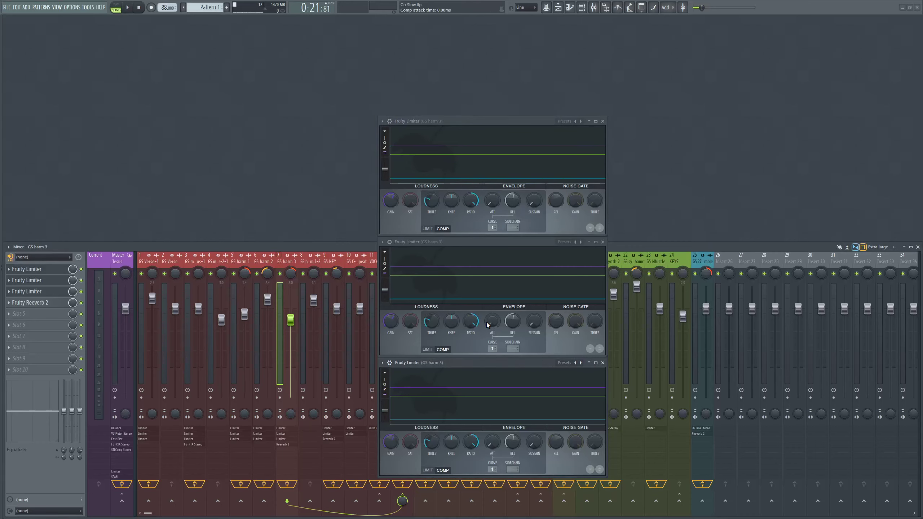
click(474, 327)
click(603, 121)
click(603, 242)
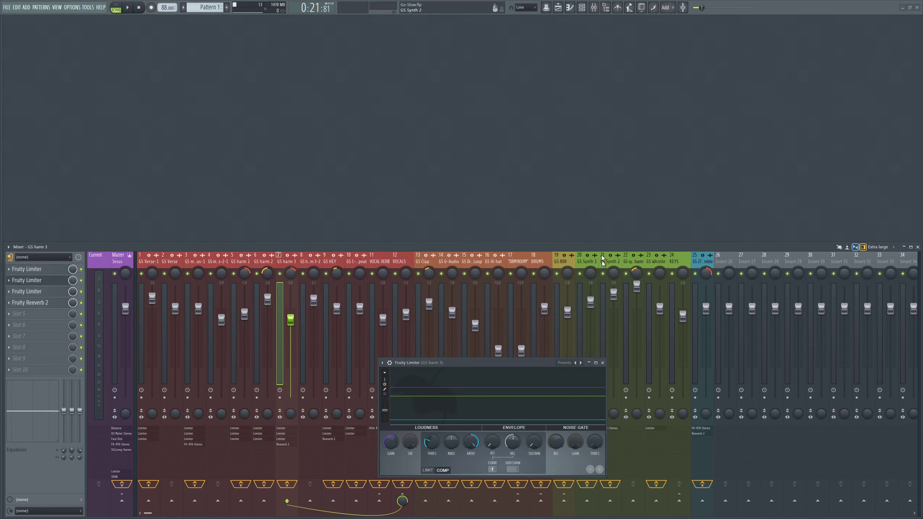
click(602, 362)
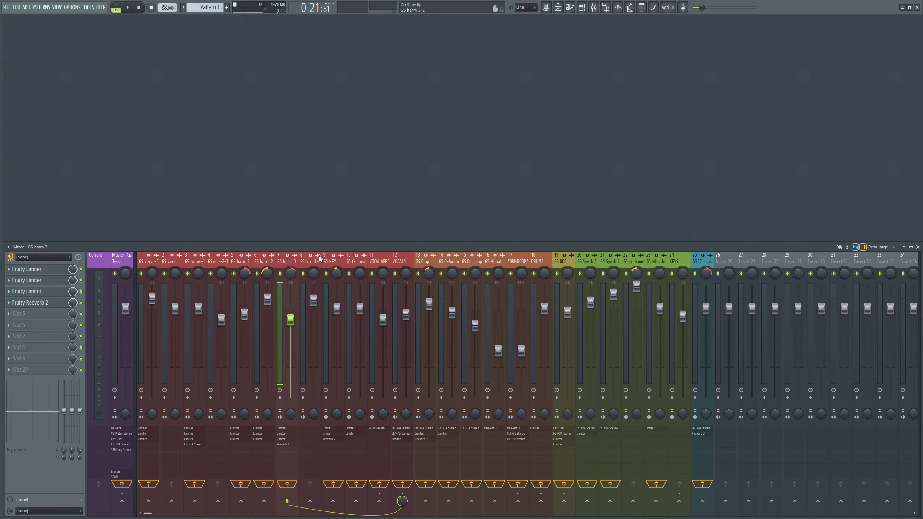
Select the GS HEY track, open its two Fruity Limiters and stack their windows without overlap
click(339, 257)
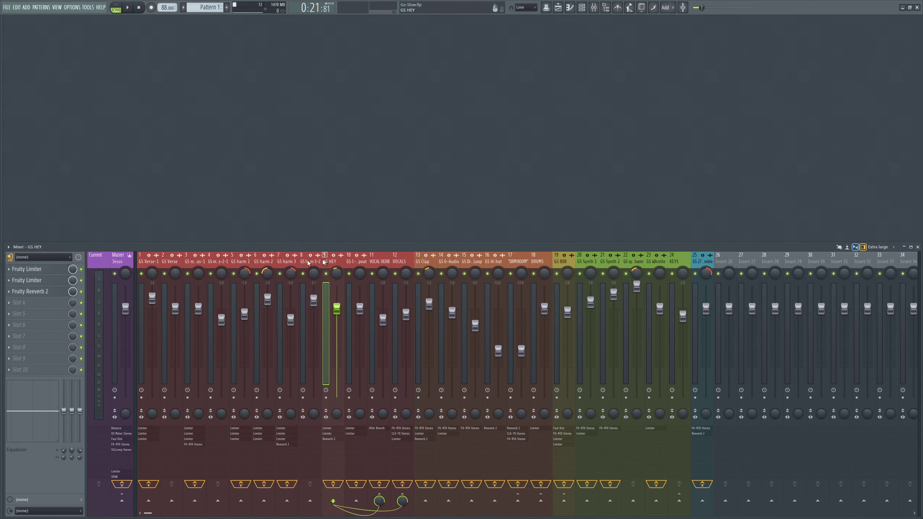
click(44, 270)
click(44, 280)
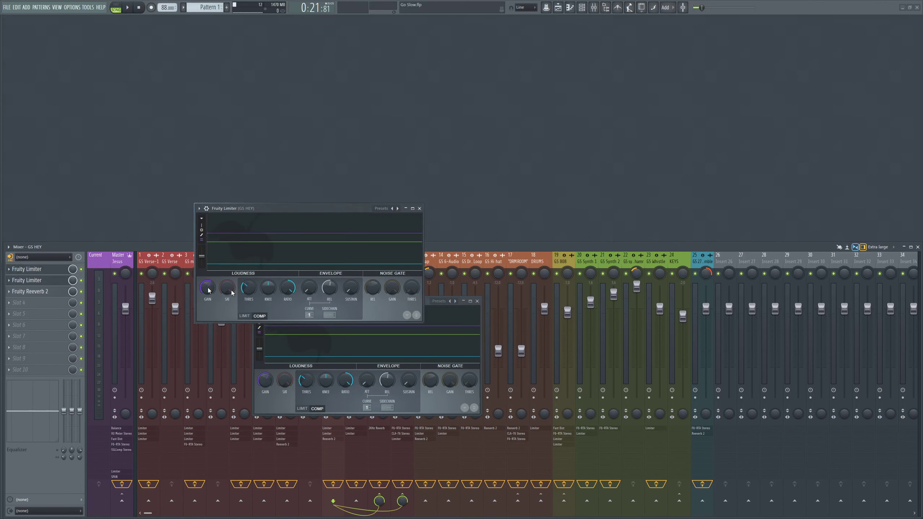
drag(335, 209, 570, 124)
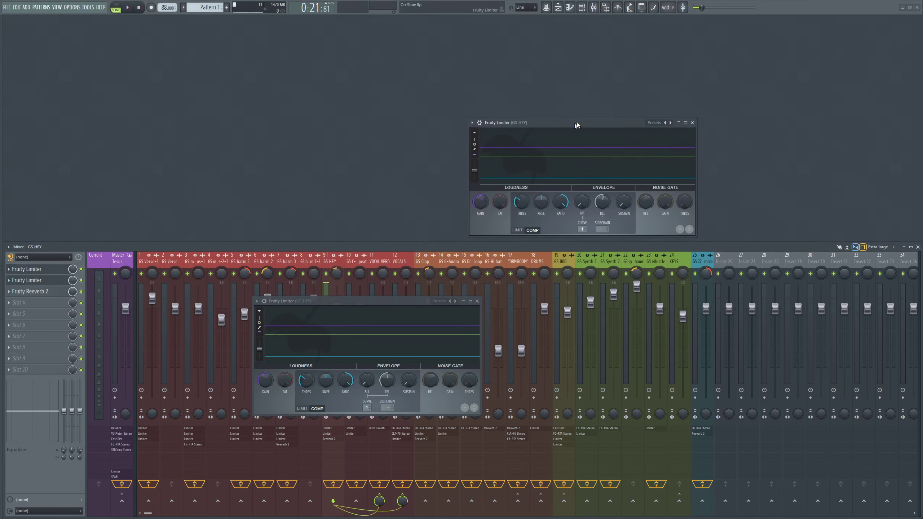
drag(350, 300, 569, 243)
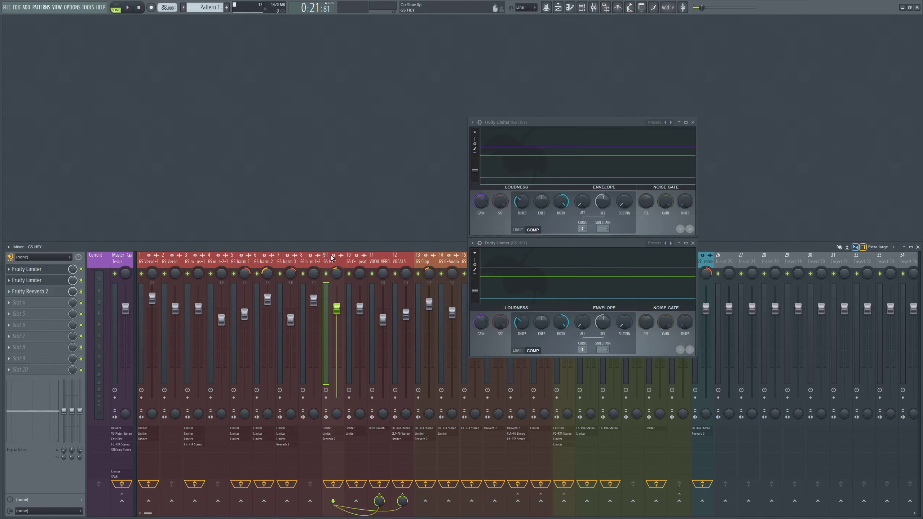
Play GS HEY briefly through its limiters, end its solo in the playlist and return to the mixer
key(space)
key(space)
key(F5)
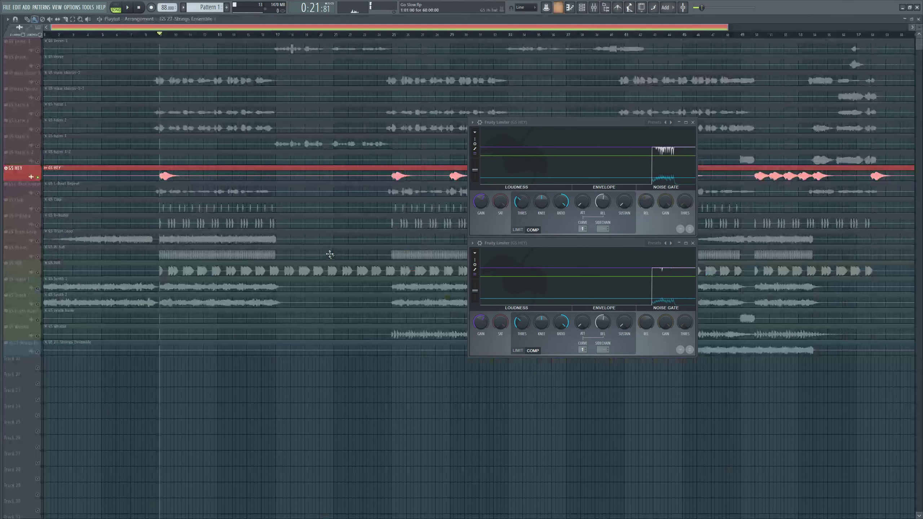
right_click(35, 177)
click(29, 176)
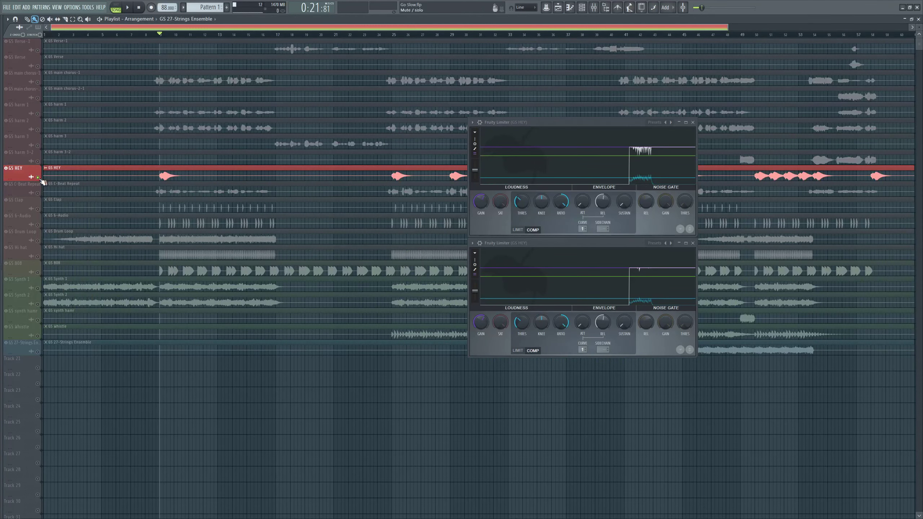
right_click(39, 177)
key(F5)
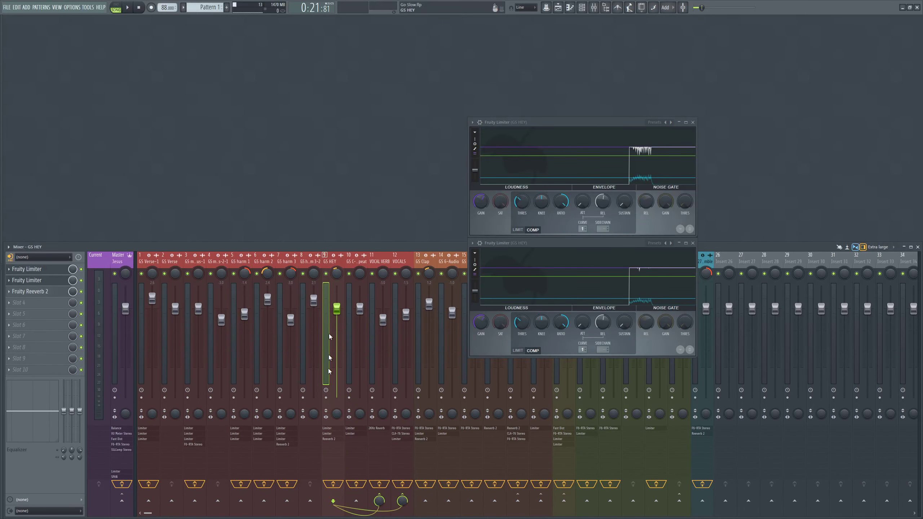
Open Fruity Reeverb 2 on GS HEY, examine the compressor settings of its two limiters and close the limiters
click(29, 291)
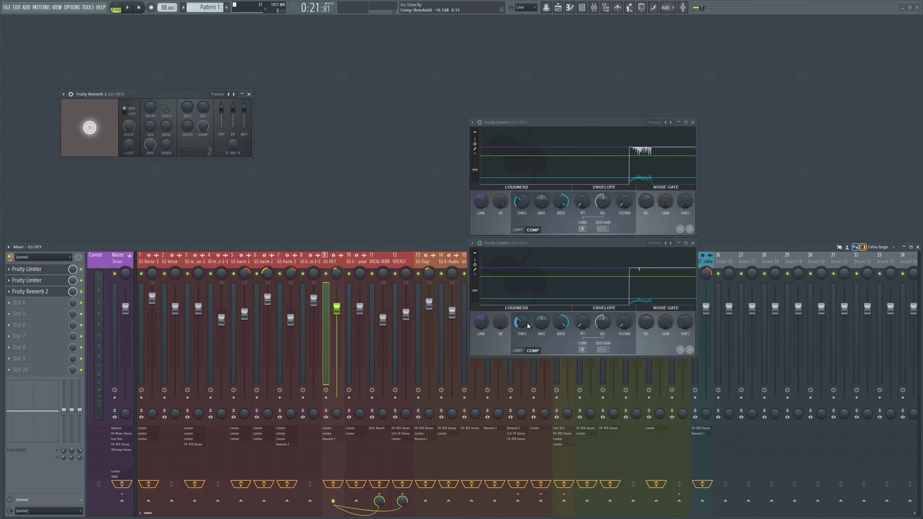
click(560, 325)
click(693, 122)
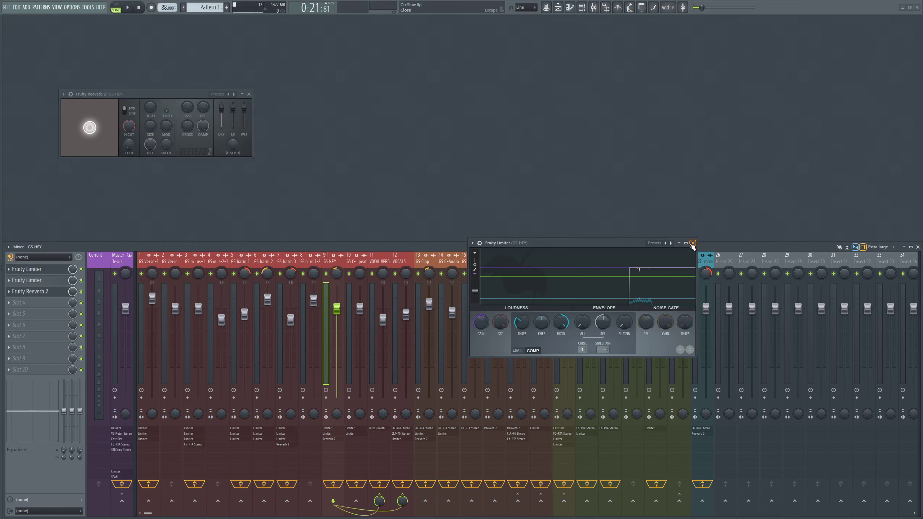
click(692, 243)
Move the GS HEY Fruity Reeverb 2 window above the middle of the mixer and examine its reverb settings
drag(173, 95, 487, 162)
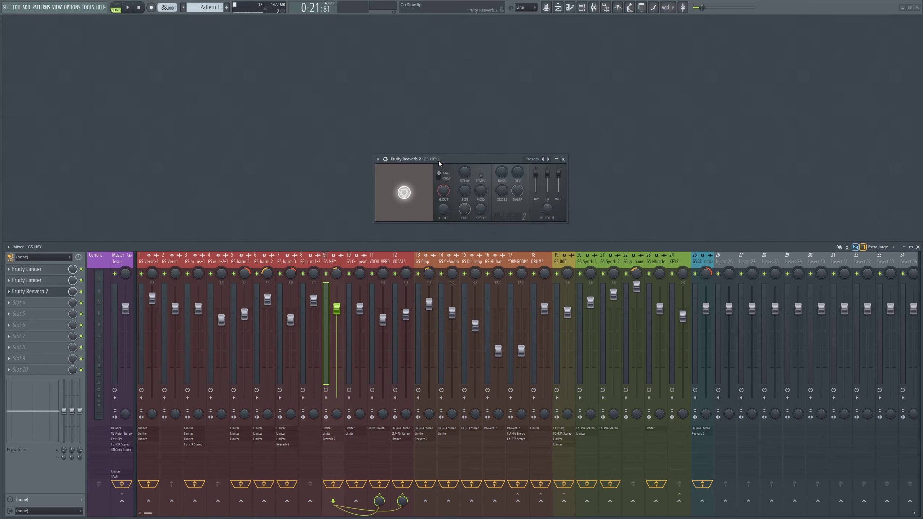
drag(438, 160, 451, 159)
click(333, 254)
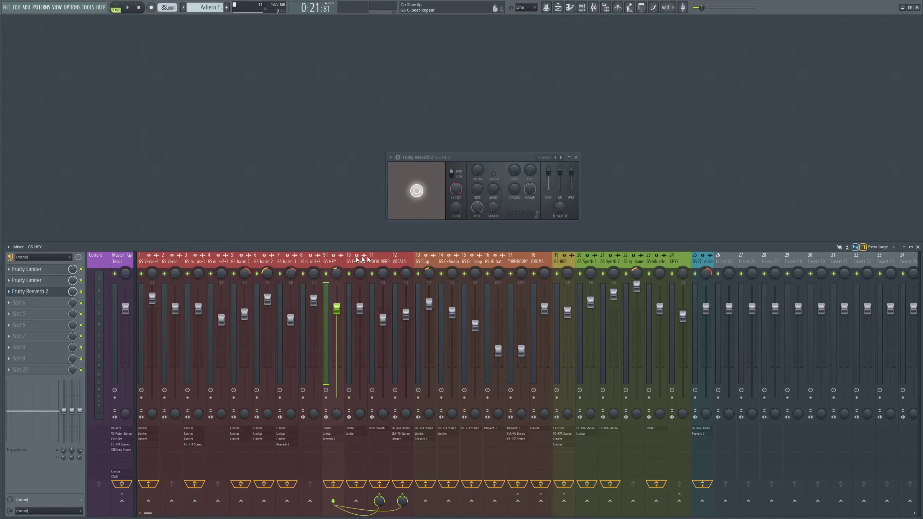
Open Fruity Reeverb 2 on GS harm 3, compare its settings with the GS HEY reverb and close both
click(285, 445)
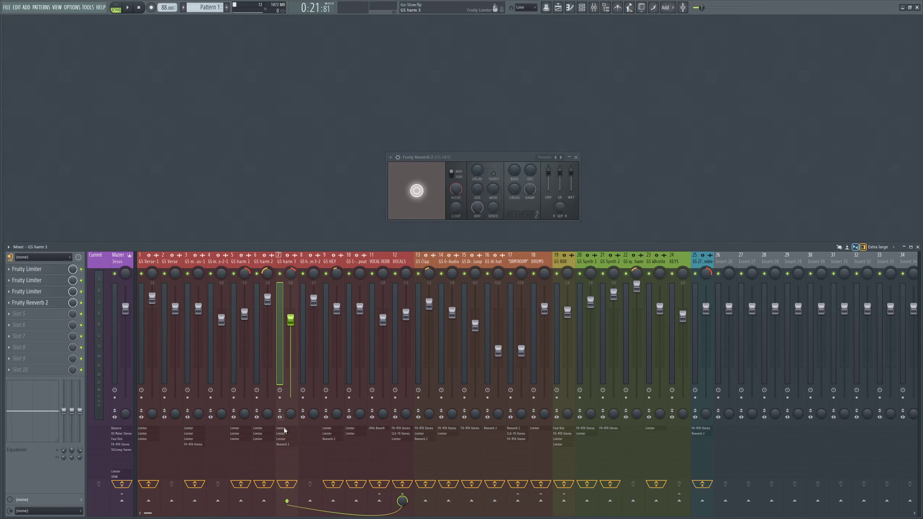
click(281, 445)
drag(509, 157, 474, 77)
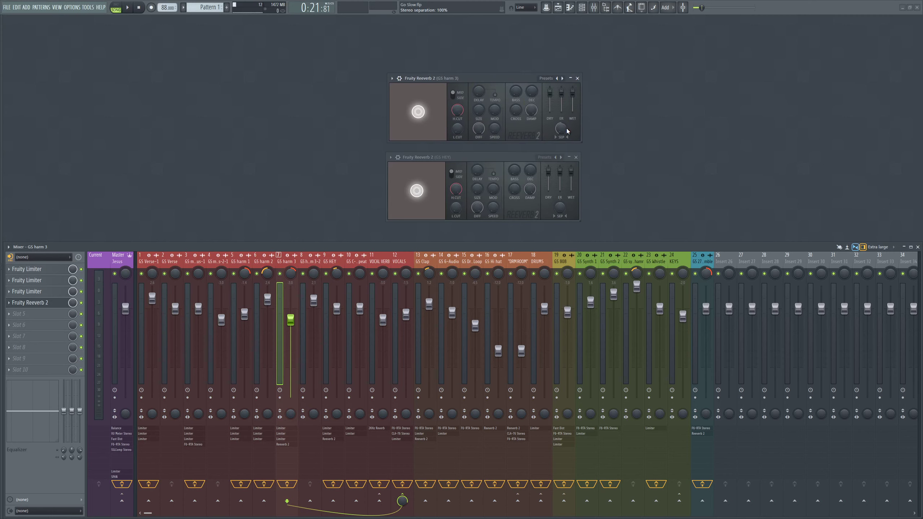
click(578, 79)
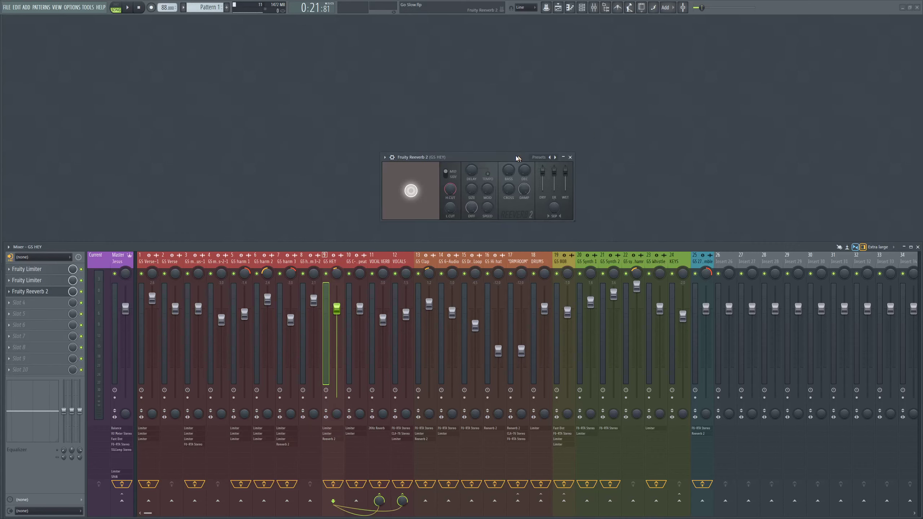
drag(516, 156, 513, 147)
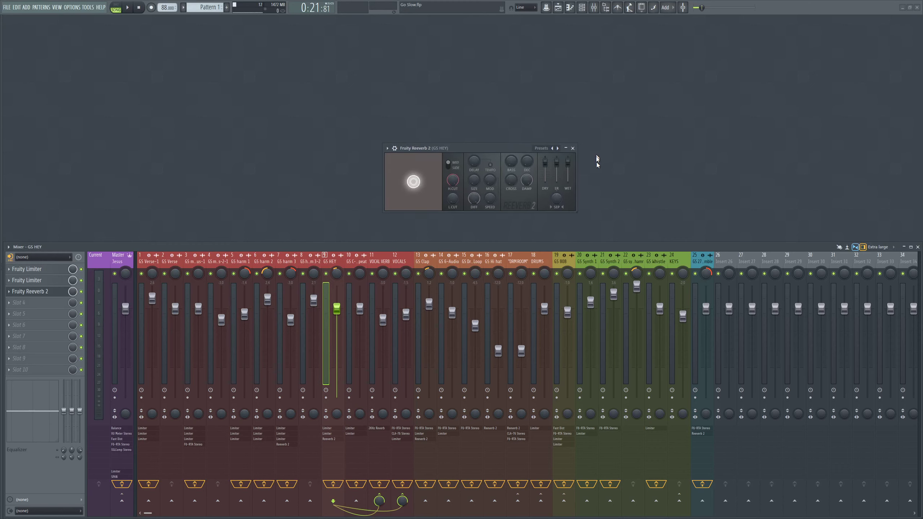
click(573, 149)
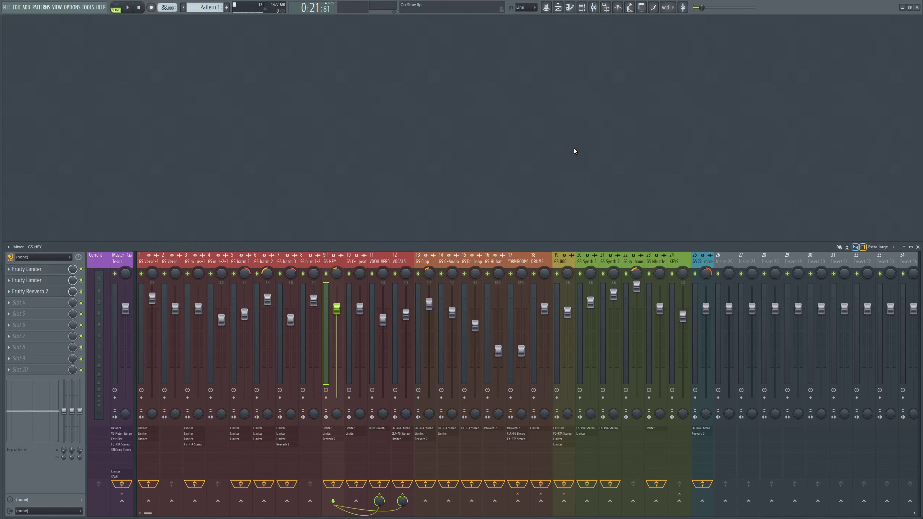
Solo GS C-Beat Repeat in the playlist, play it briefly and return to the mixer
click(350, 259)
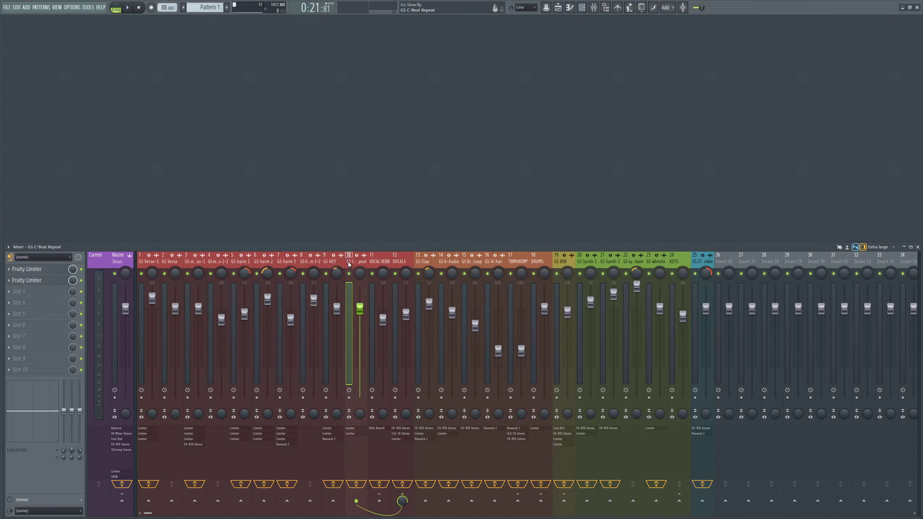
key(F5)
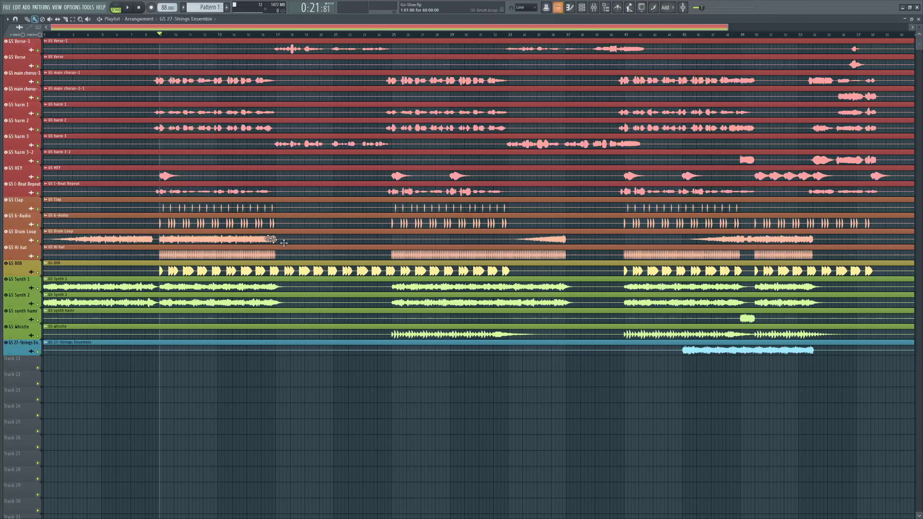
right_click(38, 194)
key(space)
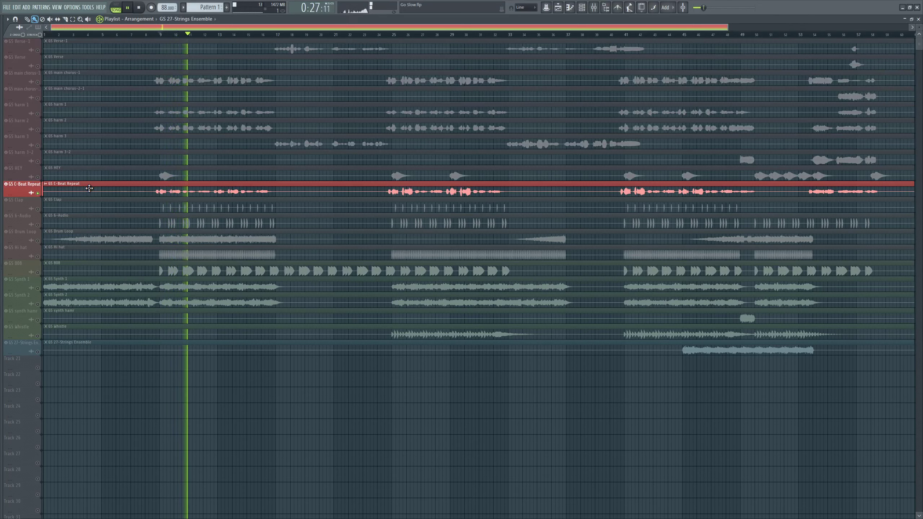
key(space)
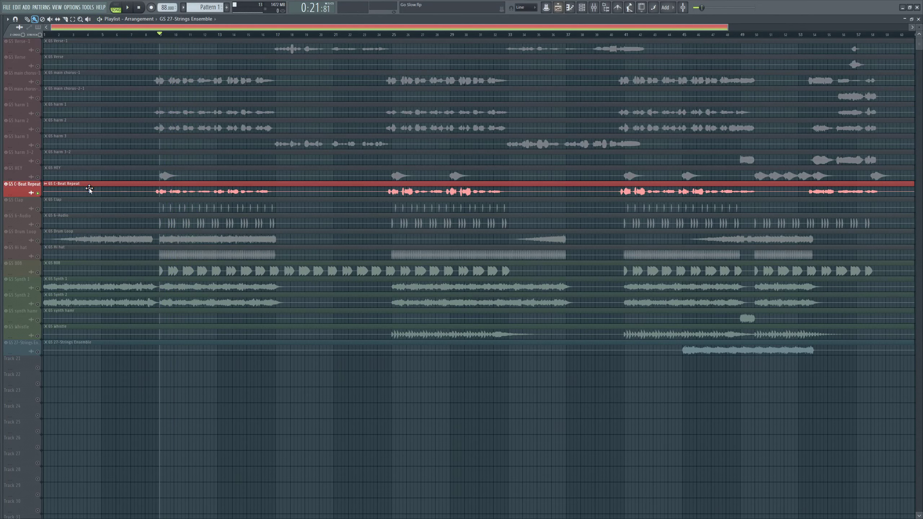
key(F9)
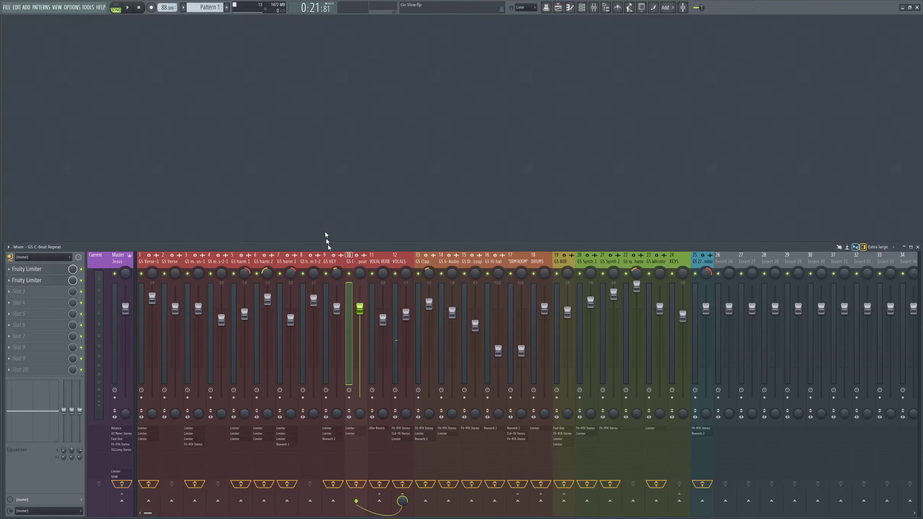
Open both Fruity Limiters on GS C-Beat Repeat, examine their compressor settings one above the other and close them
click(27, 269)
click(27, 280)
drag(433, 320, 401, 364)
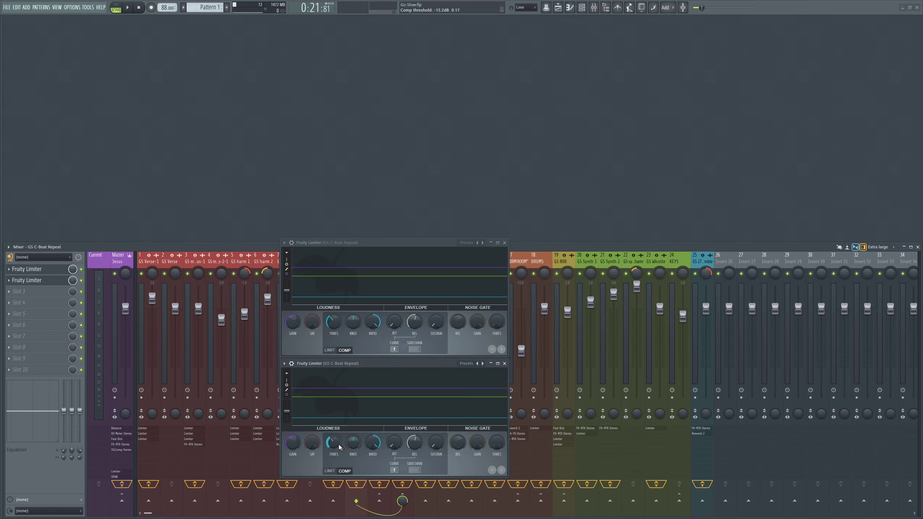
click(504, 243)
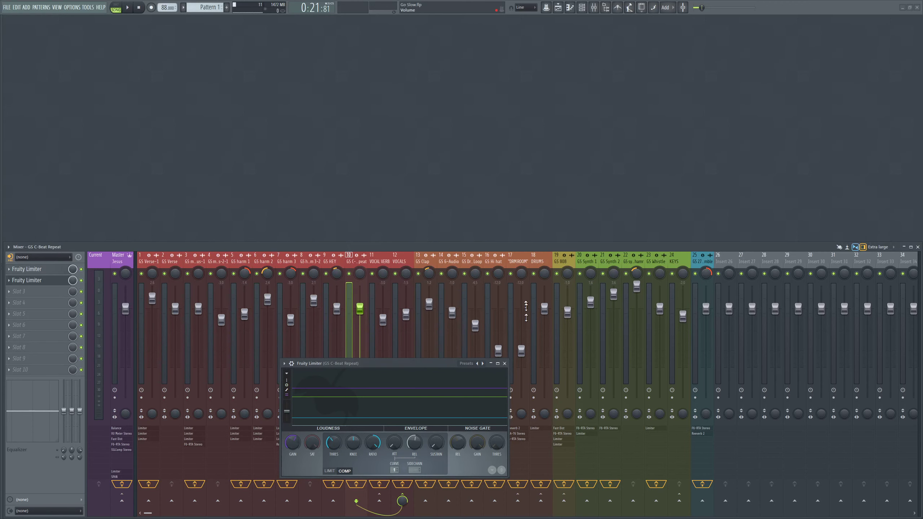
click(505, 364)
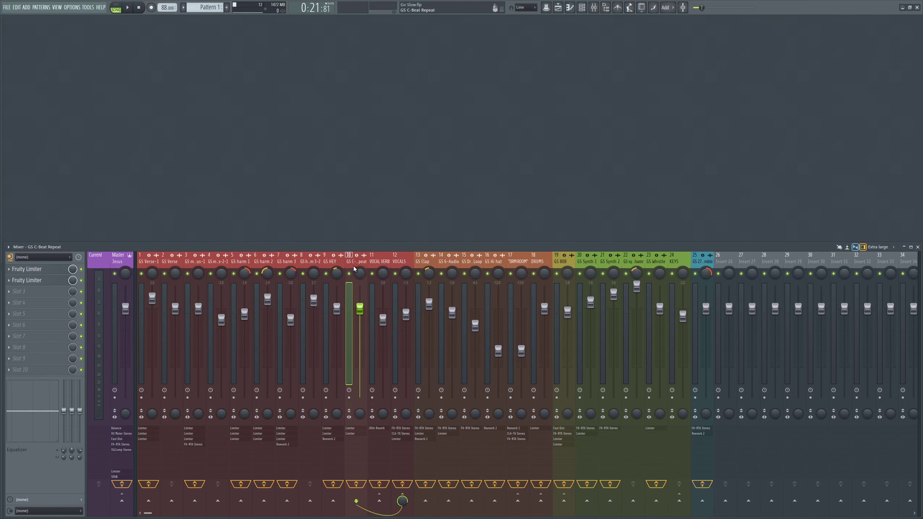
Open the 2KHz Reverb on VOCAL VERB, move its window above the mixer and examine the reverb settings
click(374, 265)
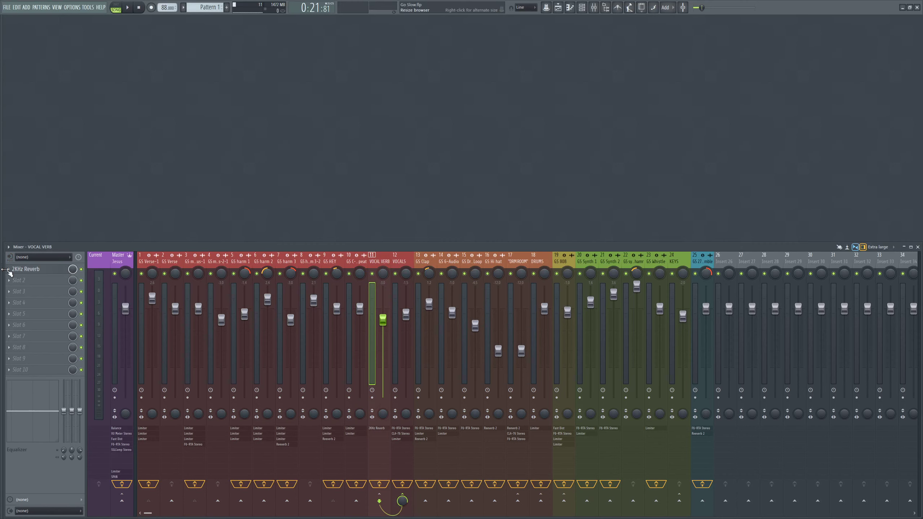
click(26, 269)
drag(424, 241, 520, 159)
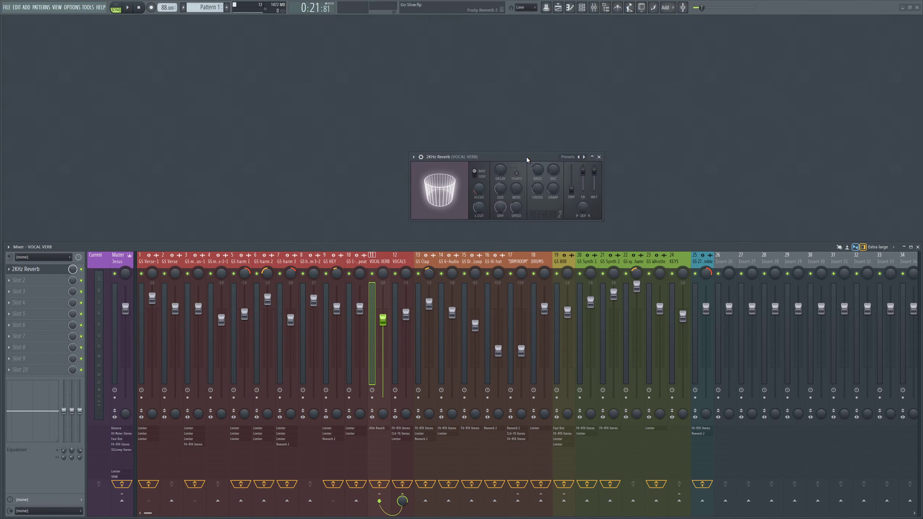
click(376, 255)
drag(503, 158, 483, 153)
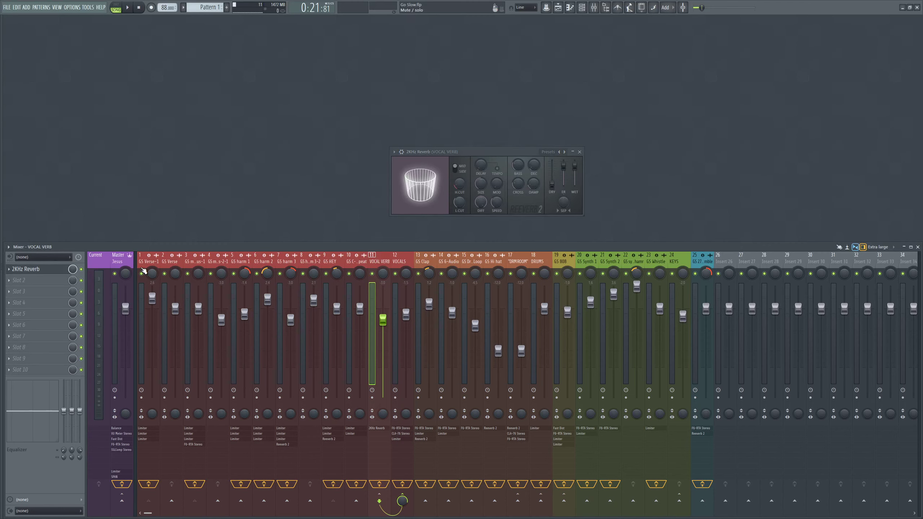
Go through the vocal tracks from GS Verse-1 to GS C-Beat Repeat, checking which ones are routed to VOCAL VERB
click(156, 262)
click(289, 264)
click(309, 262)
click(342, 262)
click(306, 262)
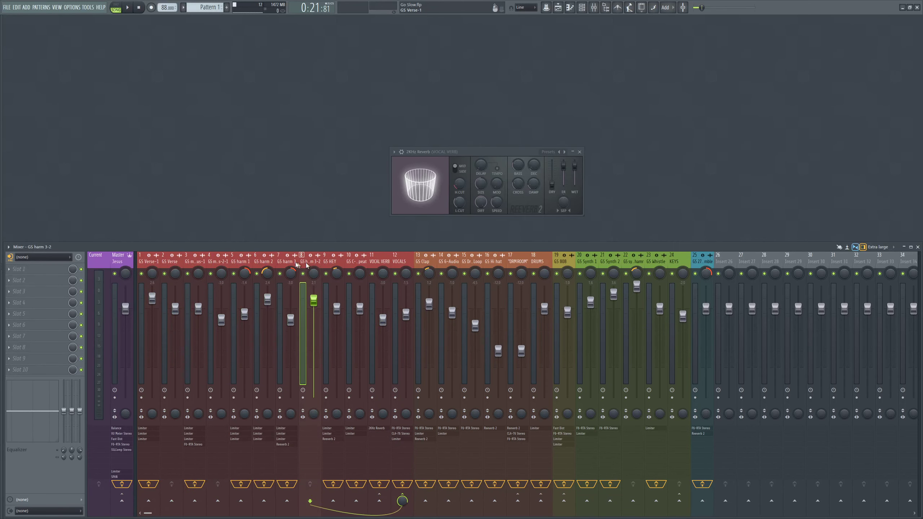
click(213, 262)
click(168, 262)
click(153, 259)
click(169, 262)
click(193, 262)
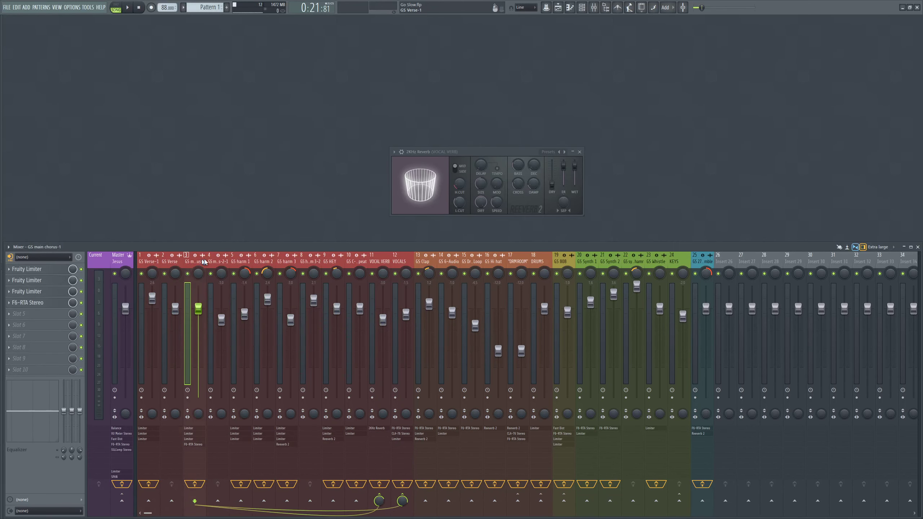
click(240, 262)
click(262, 262)
click(286, 262)
click(309, 262)
click(349, 262)
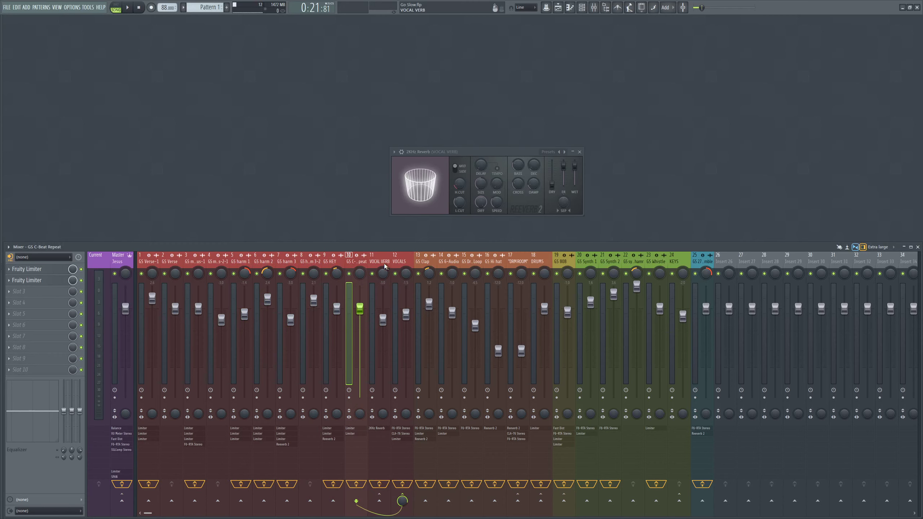
click(378, 256)
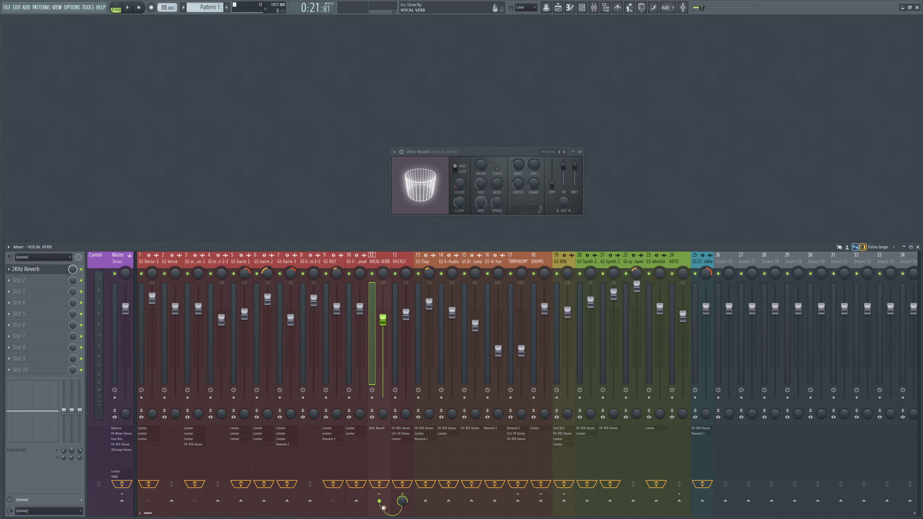
Examine the VOCAL VERB send levels of GS Verse-1, GS Verse, the two main chorus tracks and GS harm 1
click(138, 262)
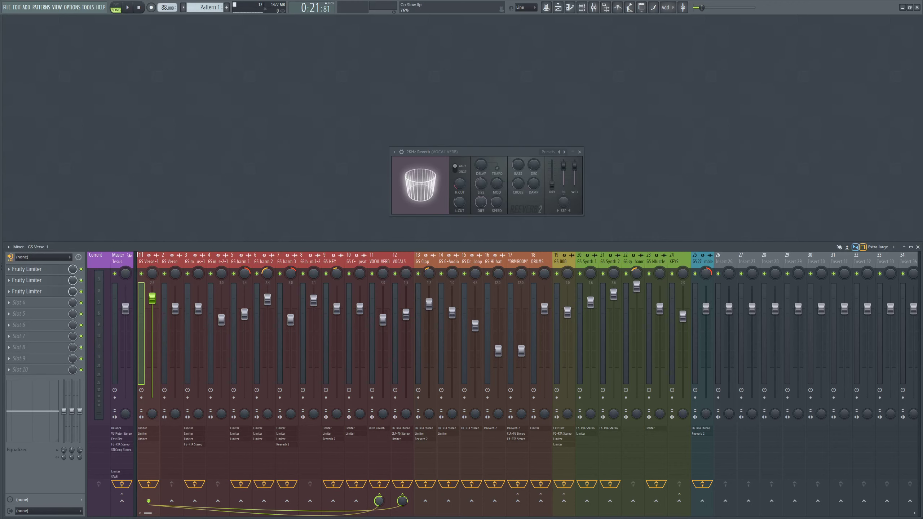
click(177, 262)
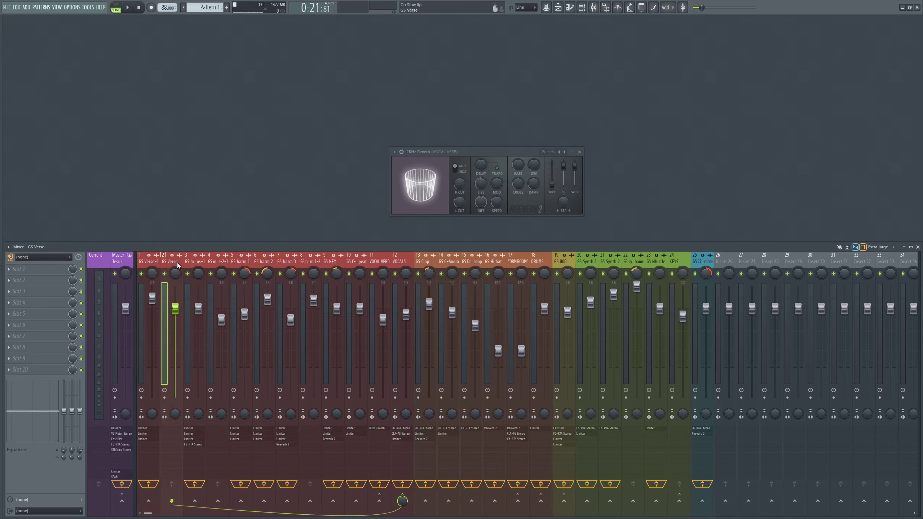
click(200, 259)
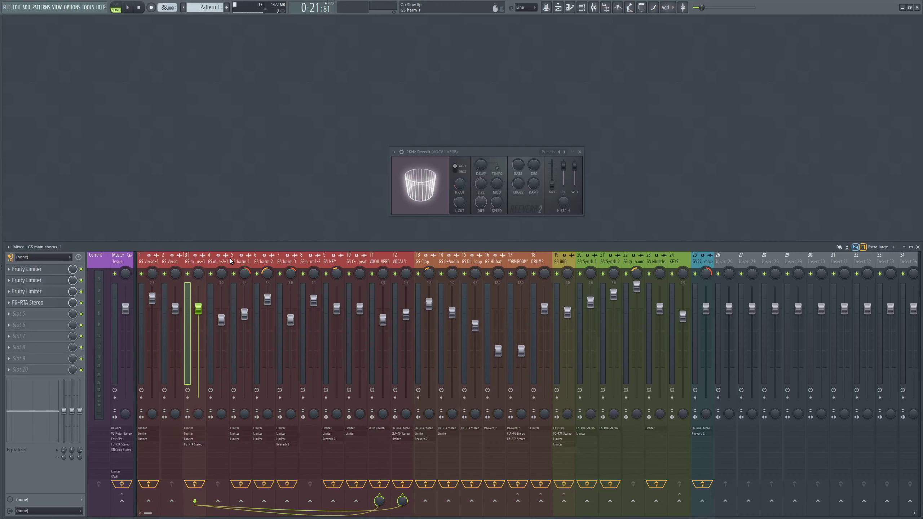
click(240, 259)
click(221, 259)
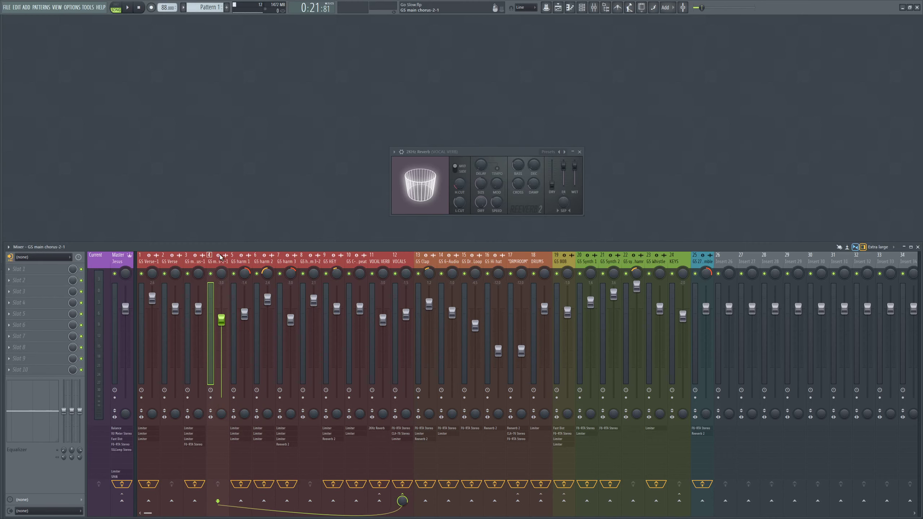
click(238, 257)
click(202, 258)
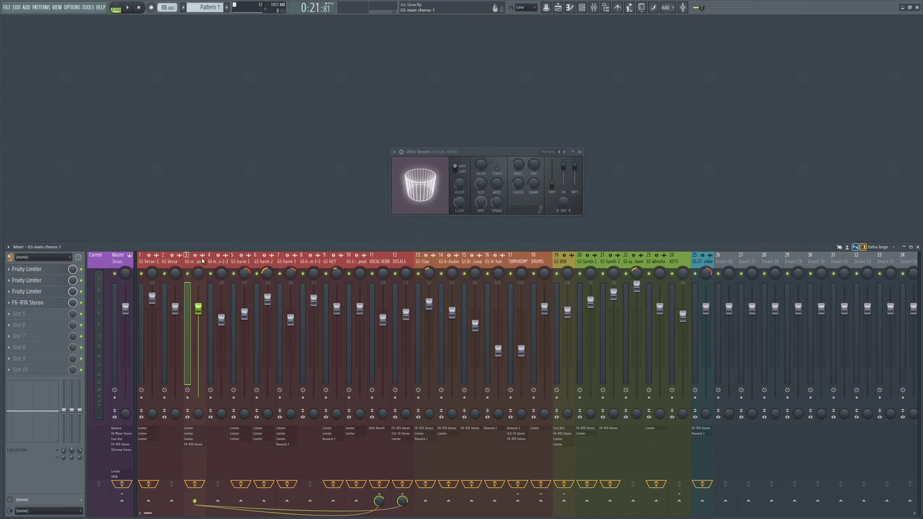
Examine the VOCAL VERB sends on the harmony tracks, GS HEY and GS C-Beat Repeat
click(225, 257)
click(240, 257)
click(261, 257)
click(284, 259)
click(305, 259)
click(329, 259)
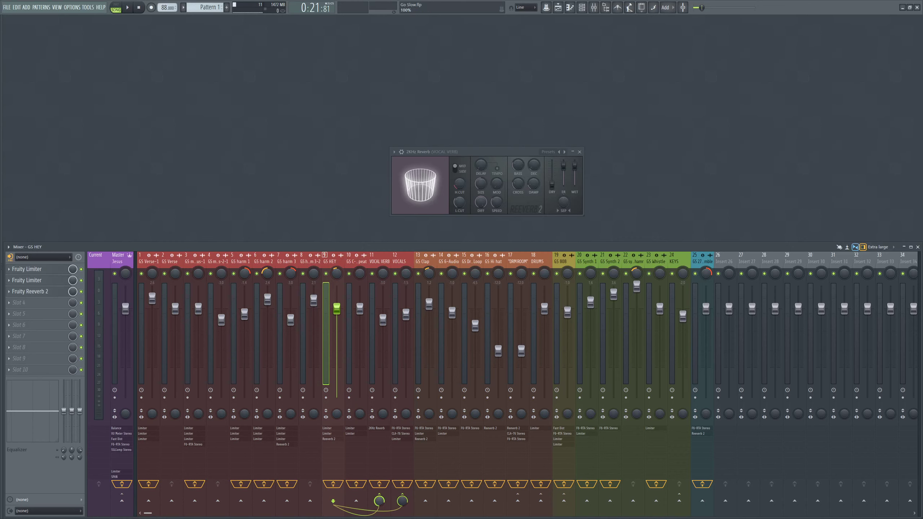
click(362, 262)
Compare the output routing of VOCAL VERB with that of the VOCALS bus
click(383, 261)
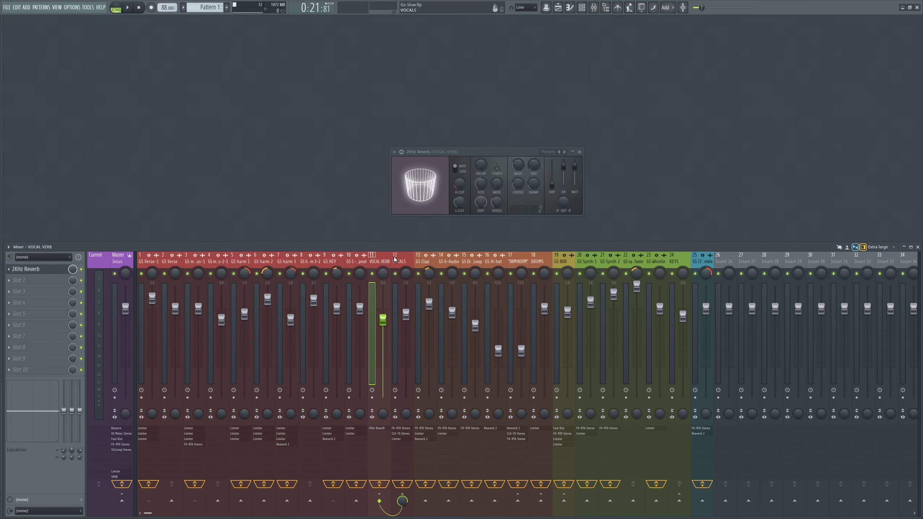
click(392, 257)
click(382, 259)
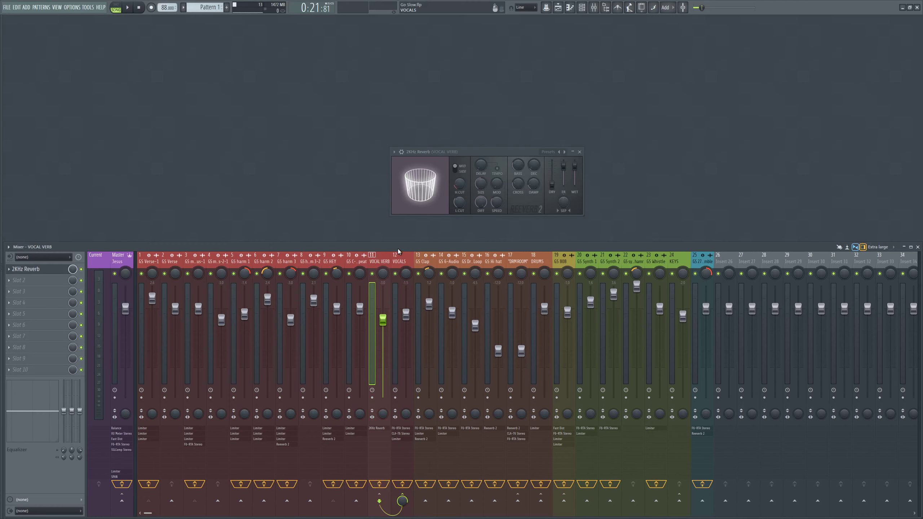
click(400, 259)
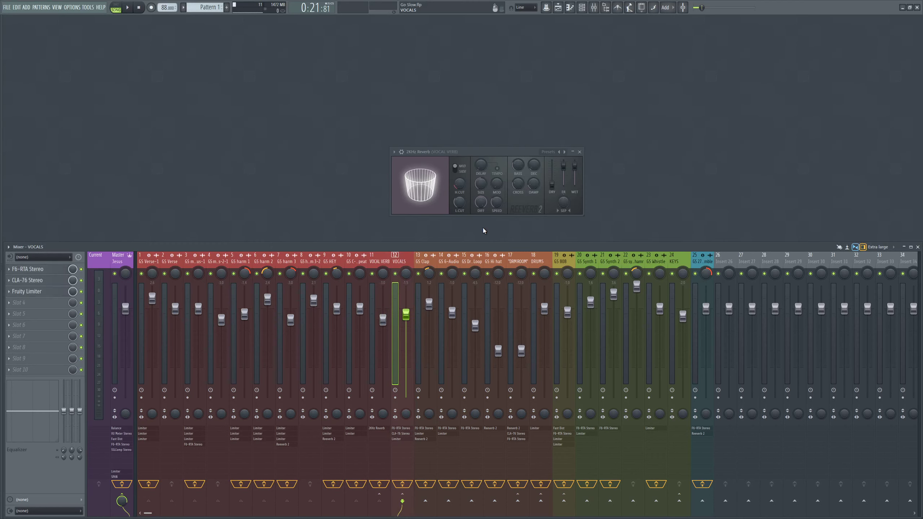
Trace the routing from the verse, chorus and harmony tracks through VOCAL VERB into the VOCALS bus
click(155, 261)
click(166, 261)
click(198, 261)
click(216, 261)
click(240, 262)
click(375, 262)
click(396, 259)
click(377, 260)
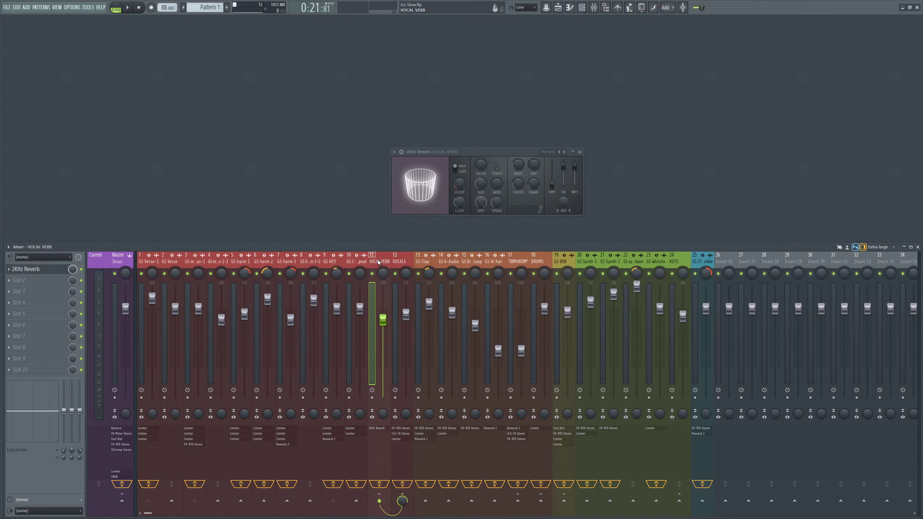
click(397, 260)
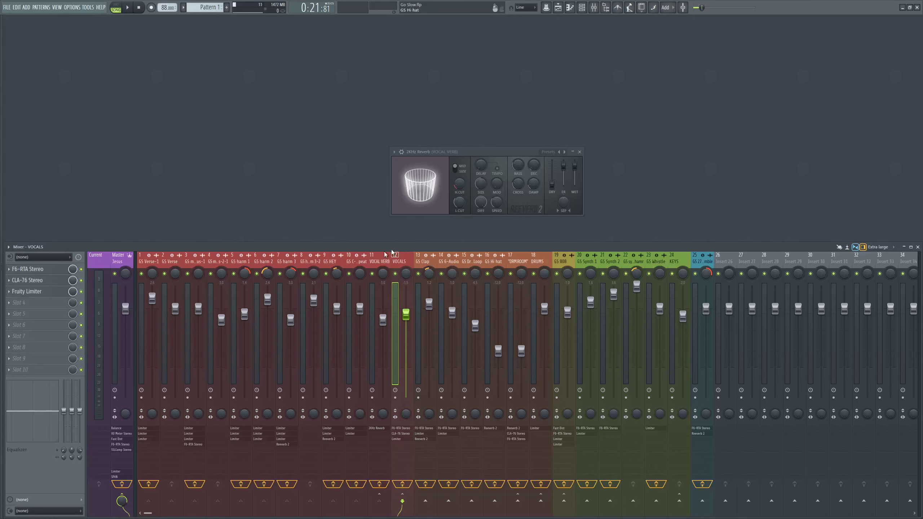
Solo GS Clap in the playlist, play it briefly, close the 2KHz Reverb and return to the mixer
click(428, 259)
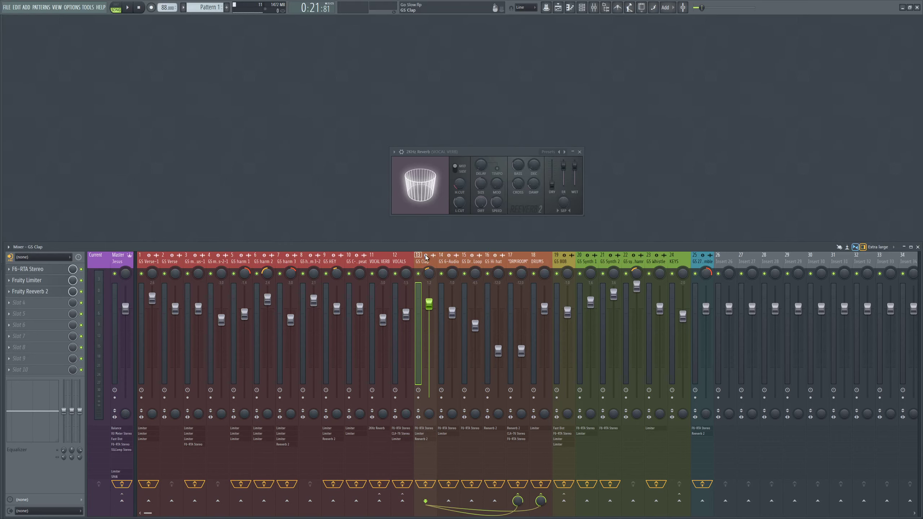
key(F5)
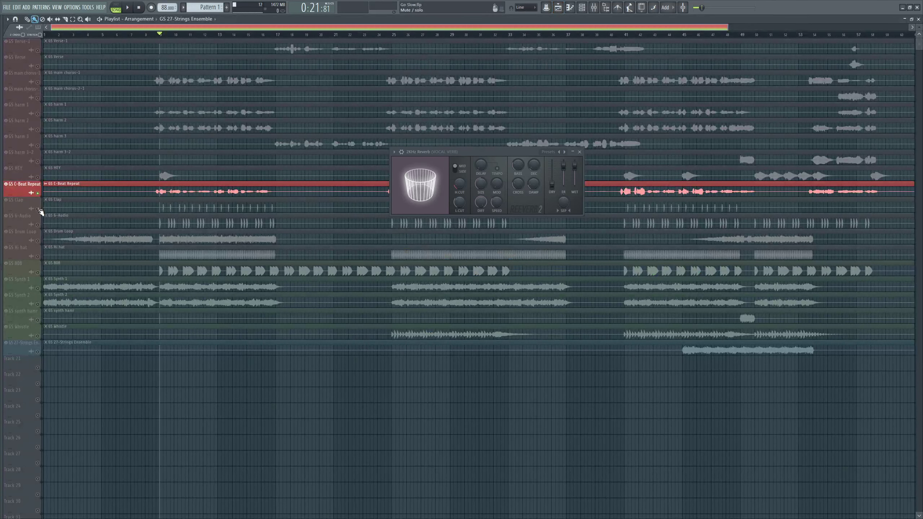
click(88, 210)
key(space)
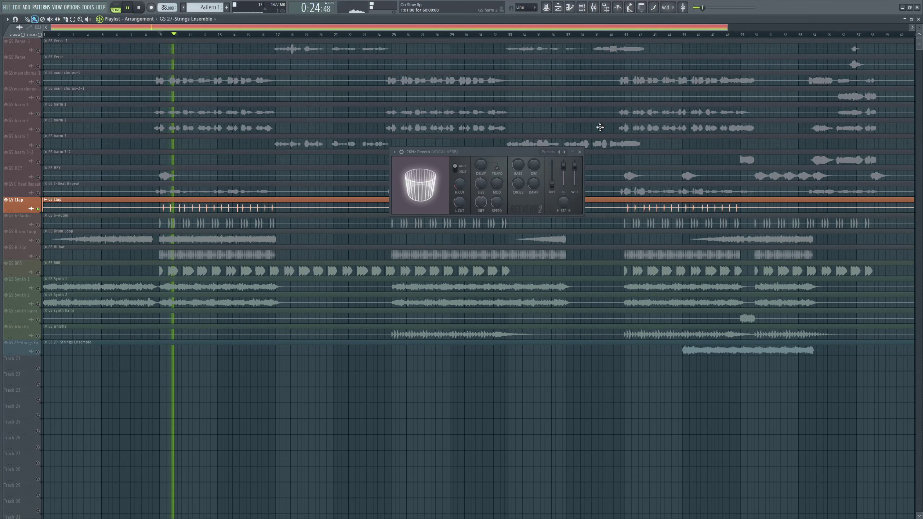
click(580, 152)
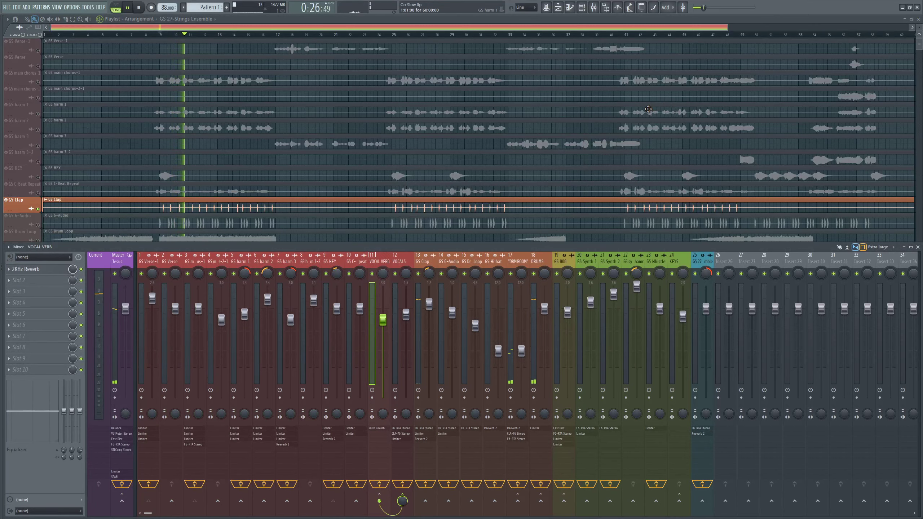
key(space)
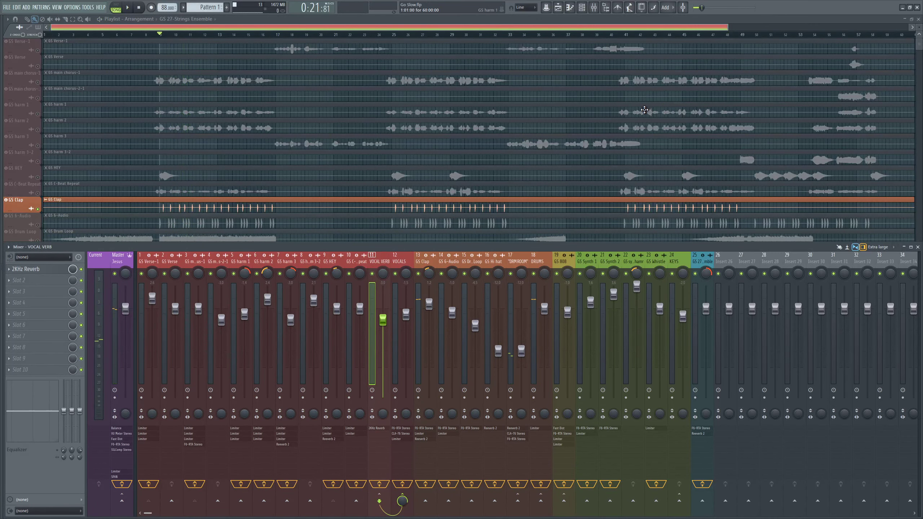
key(F5)
key(F5)
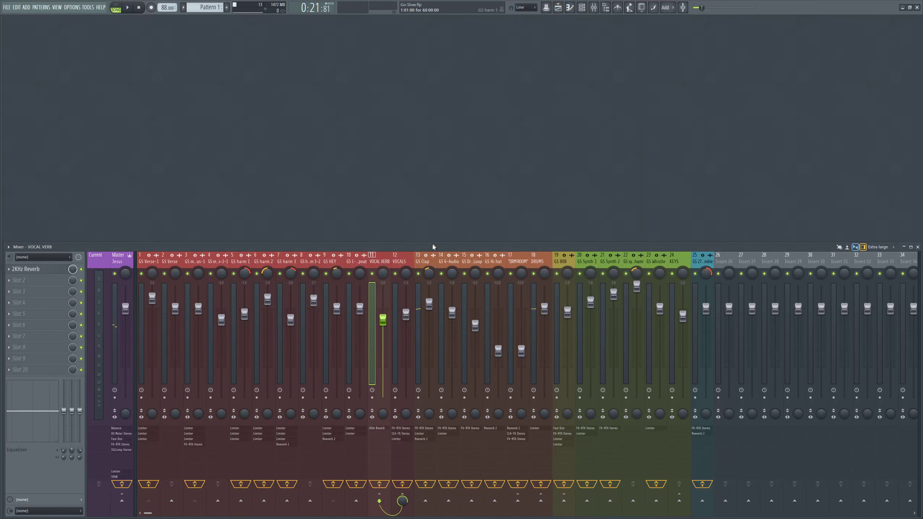
Open F6-RTA Stereo on GS Clap, examine its equalizer curve and band 3, and move the window above the mixer
click(427, 263)
click(27, 269)
drag(400, 218, 373, 154)
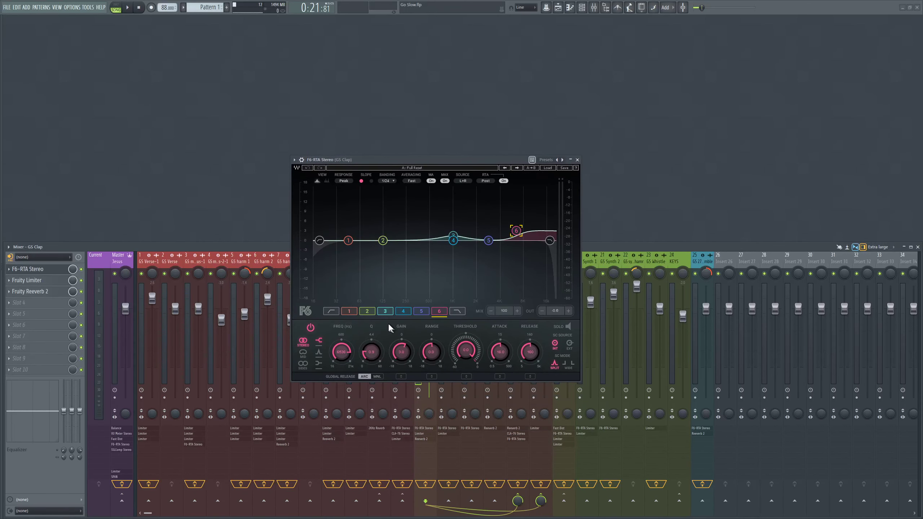
click(385, 312)
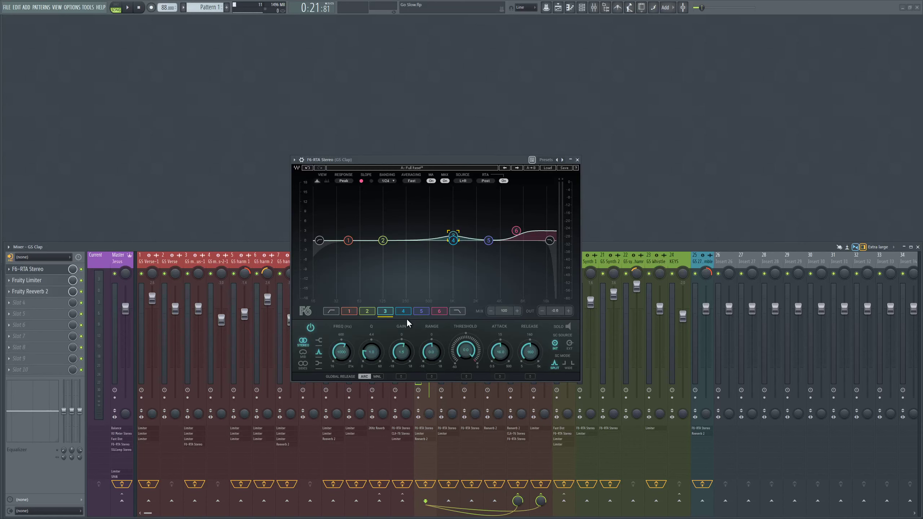
drag(429, 160, 426, 24)
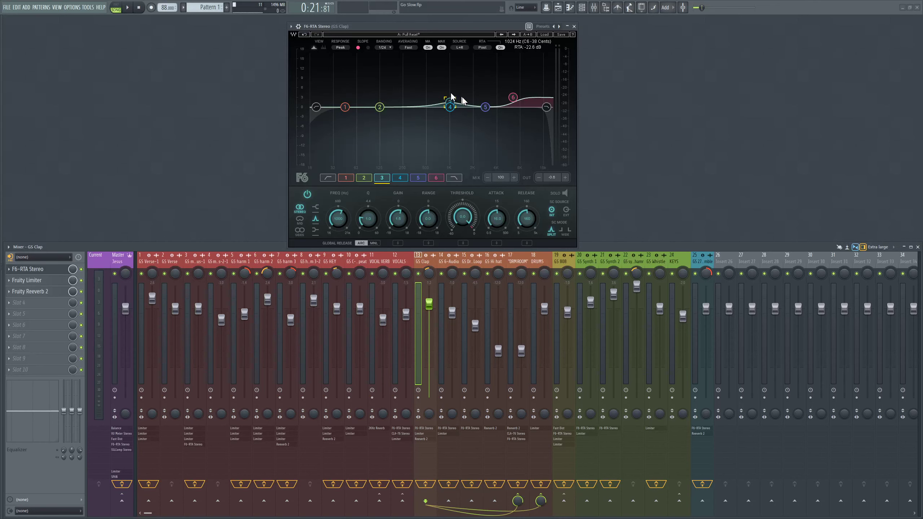
Examine band 6 of the F6-RTA Stereo equalizer on GS Clap, close it and review the Fruity Limiter's compressor settings
click(438, 176)
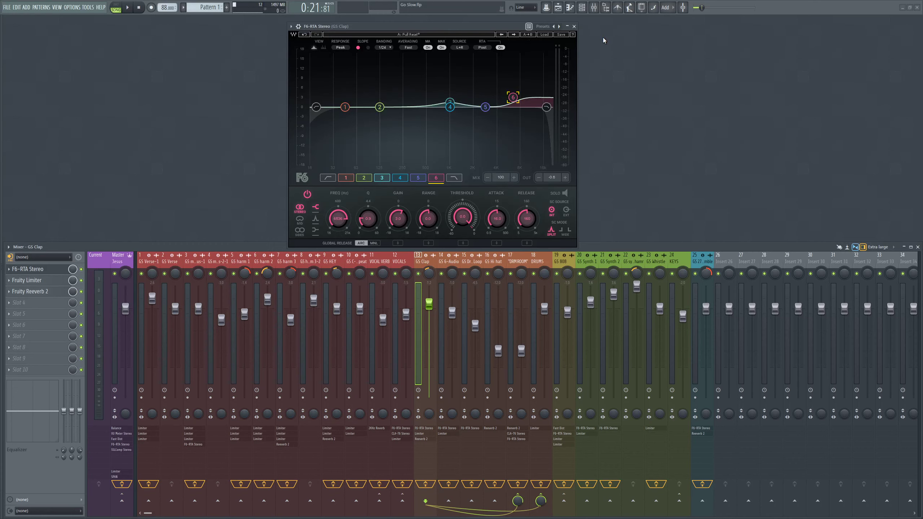
click(574, 27)
click(69, 278)
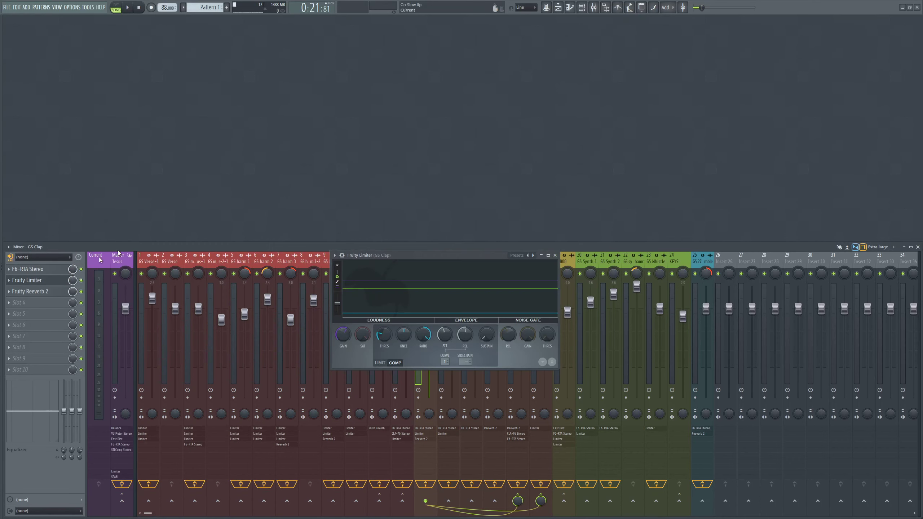
drag(455, 252, 438, 162)
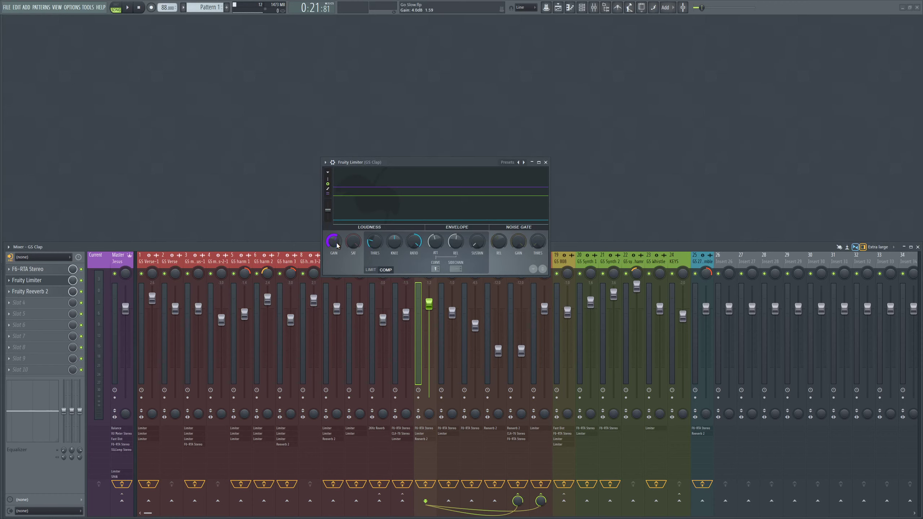
drag(436, 165, 458, 102)
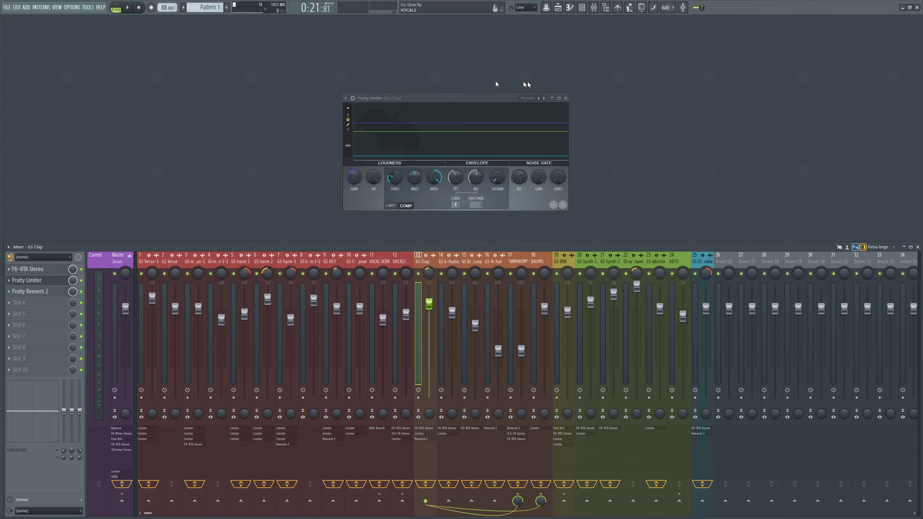
click(566, 98)
Open Fruity Reeverb 2 on GS Clap, move it above the mixer, review its reverb settings and close it
click(30, 291)
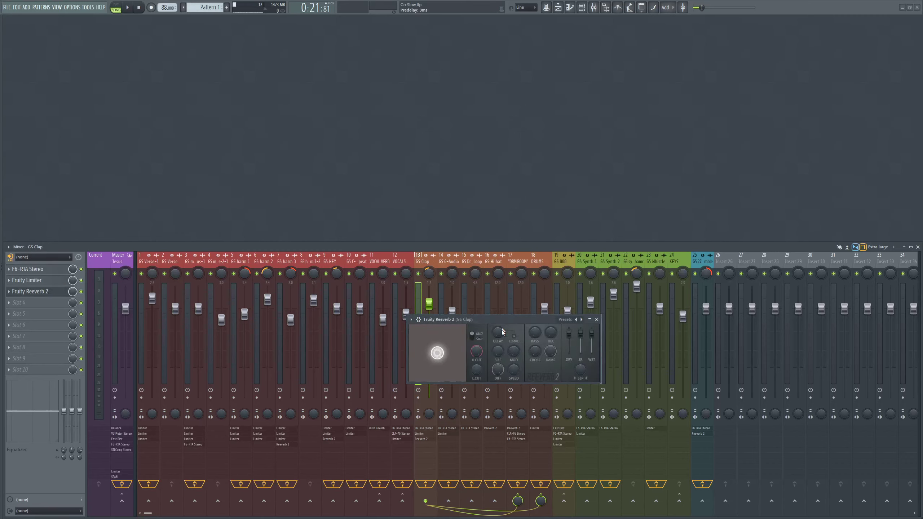
drag(501, 318, 457, 175)
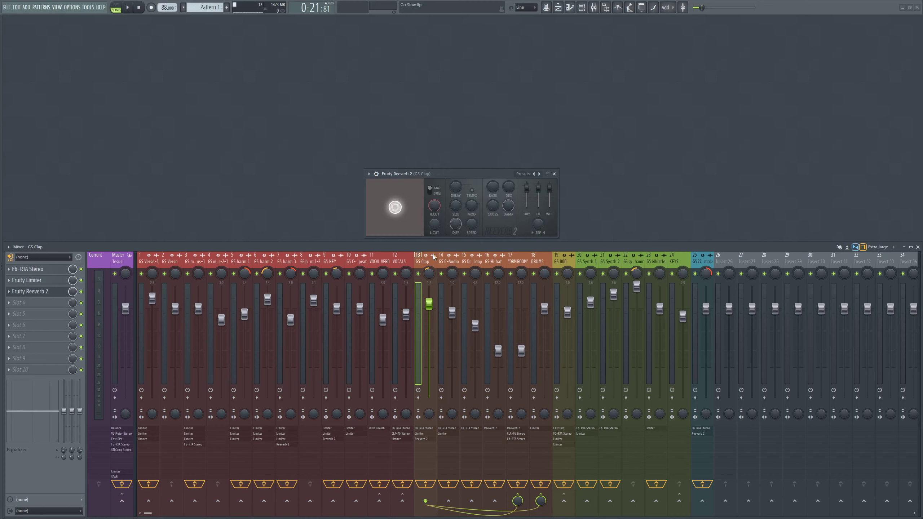
drag(476, 174, 457, 143)
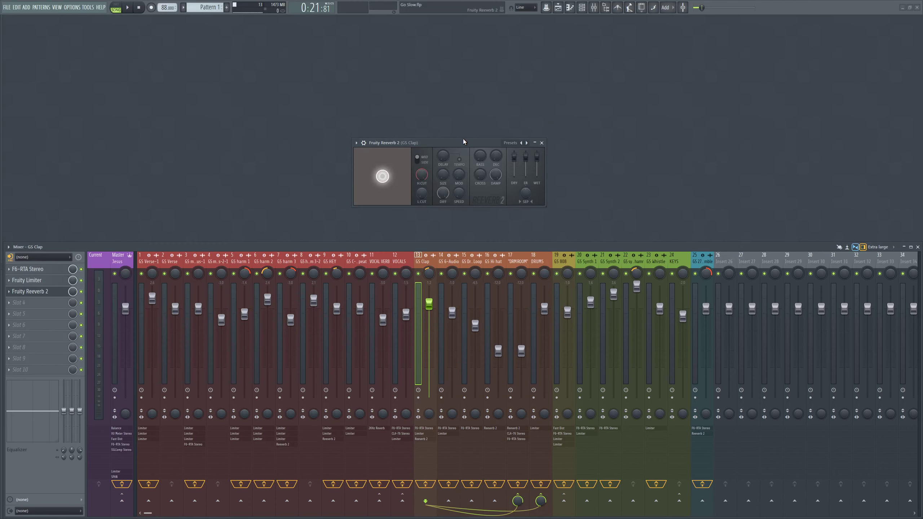
drag(463, 139, 453, 129)
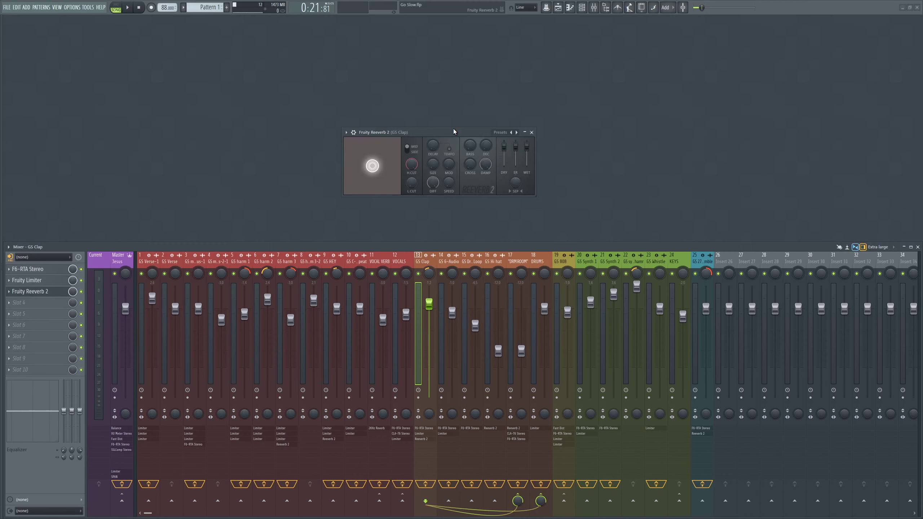
drag(463, 132, 460, 130)
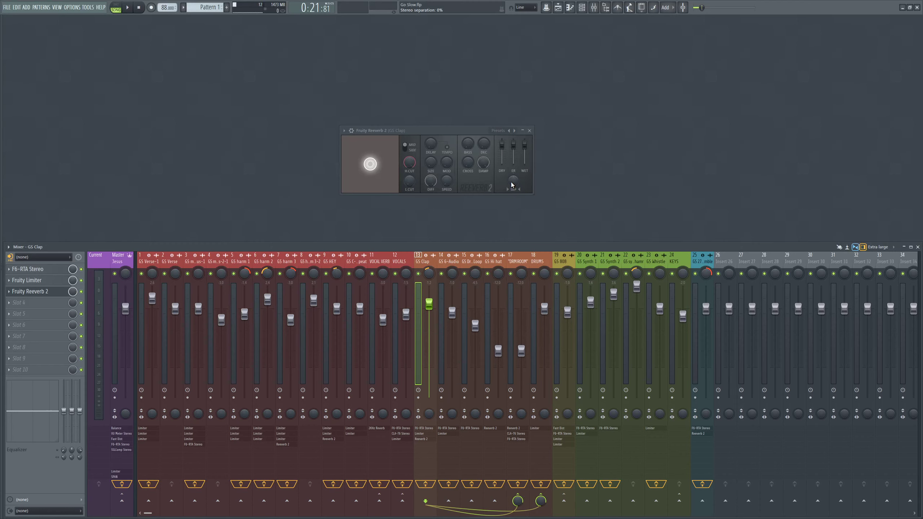
click(530, 130)
Select the GS 6-Audio mixer track, solo it in the playlist, play it briefly and return to the mixer
key(Right)
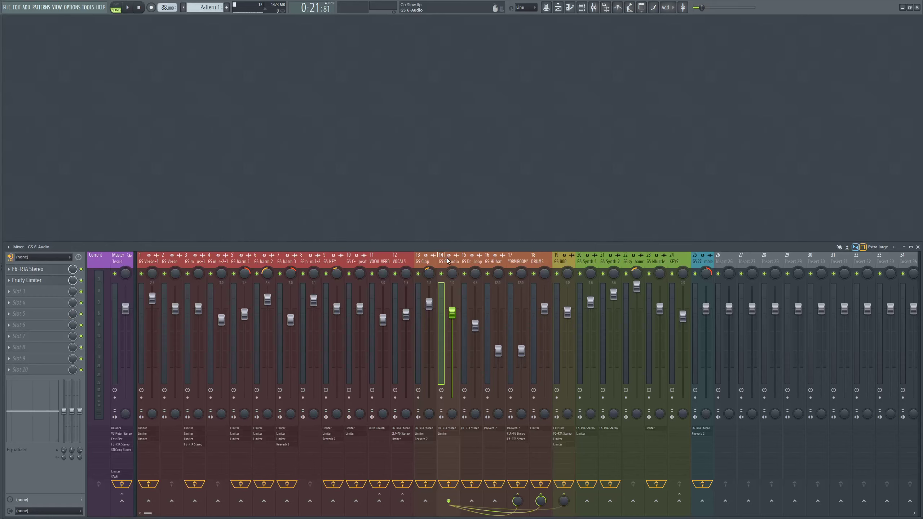
key(F5)
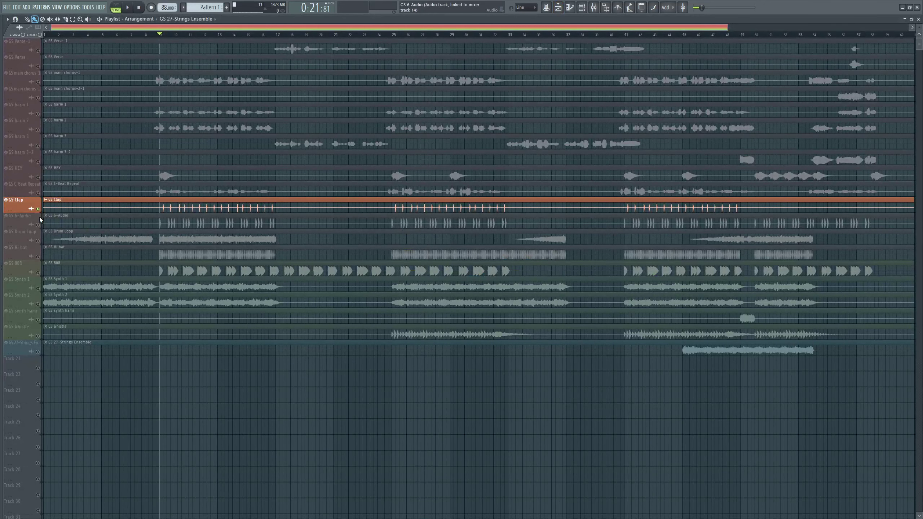
click(42, 226)
key(space)
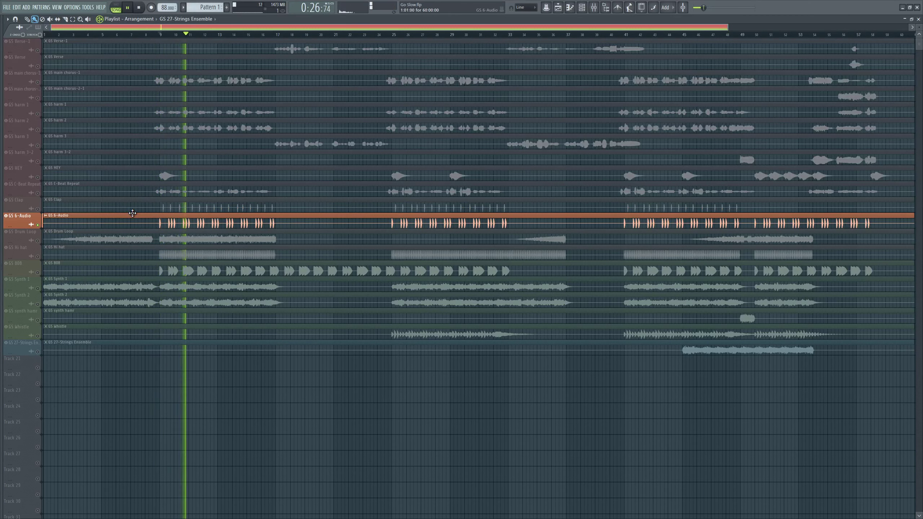
key(space)
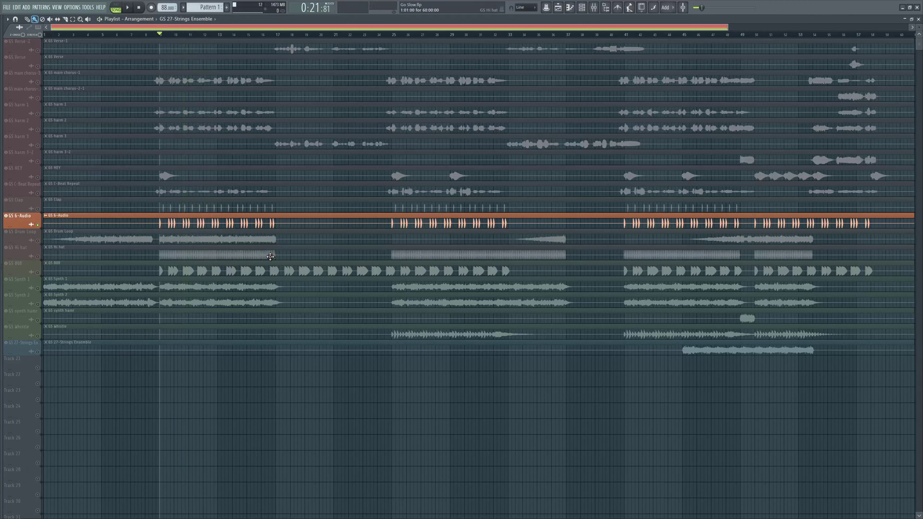
key(F9)
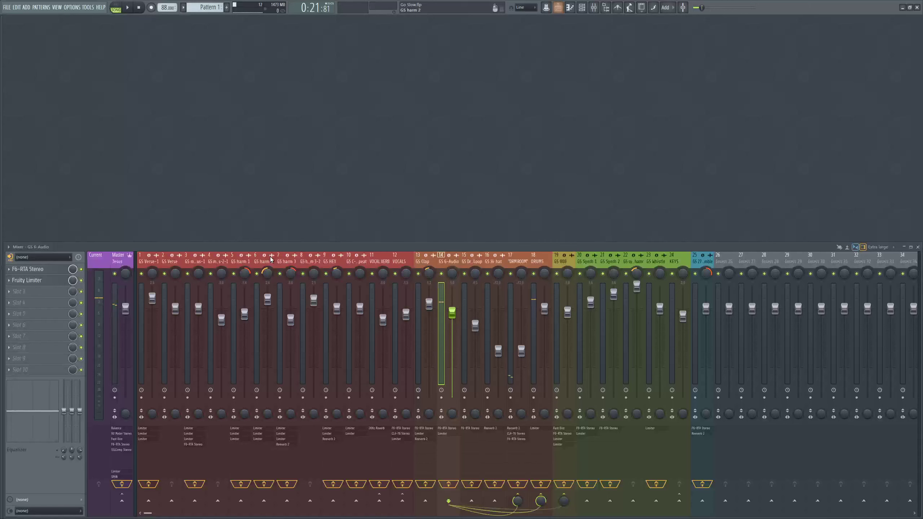
Examine bands 1, 2 and 5 of the F6-RTA Stereo equalizer on GS 6-Audio, and close it
click(26, 269)
drag(593, 231, 450, 164)
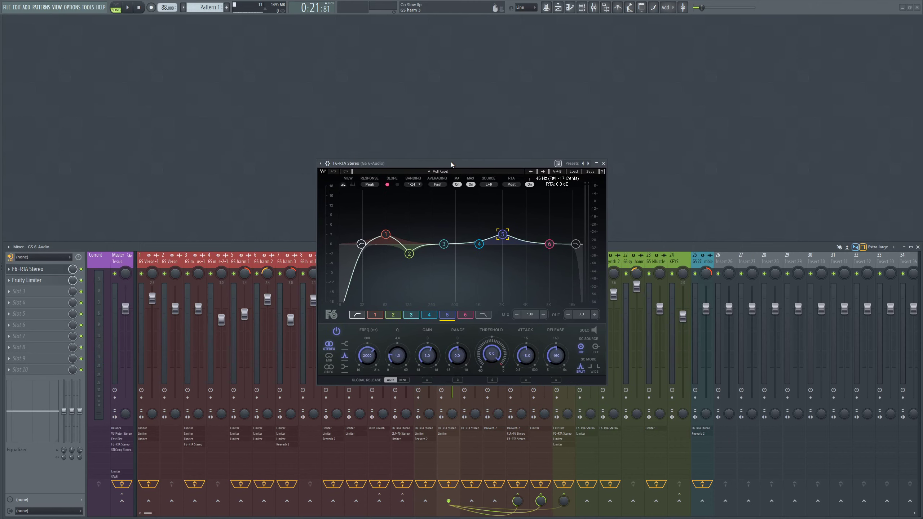
click(374, 314)
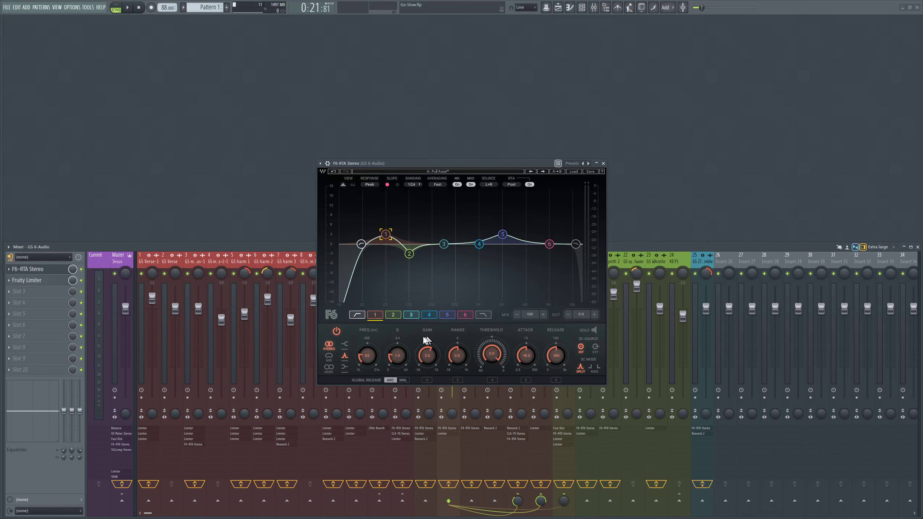
click(390, 317)
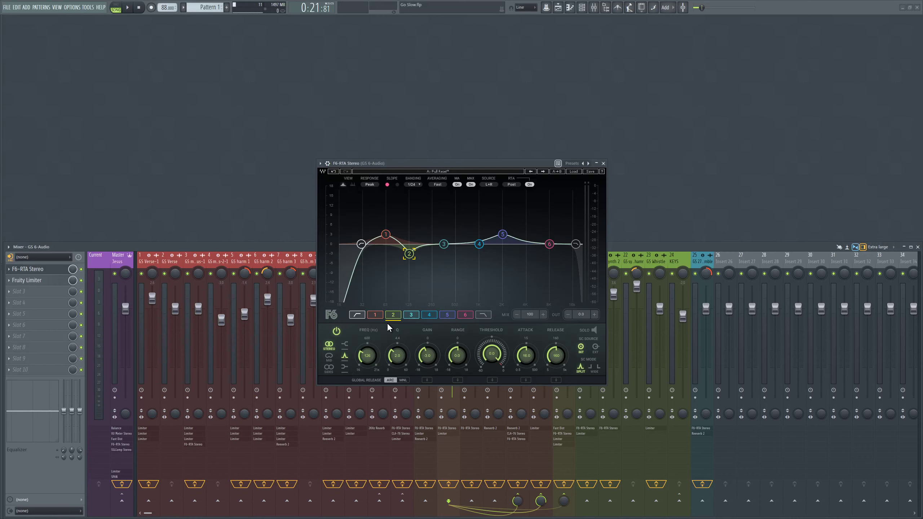
click(445, 315)
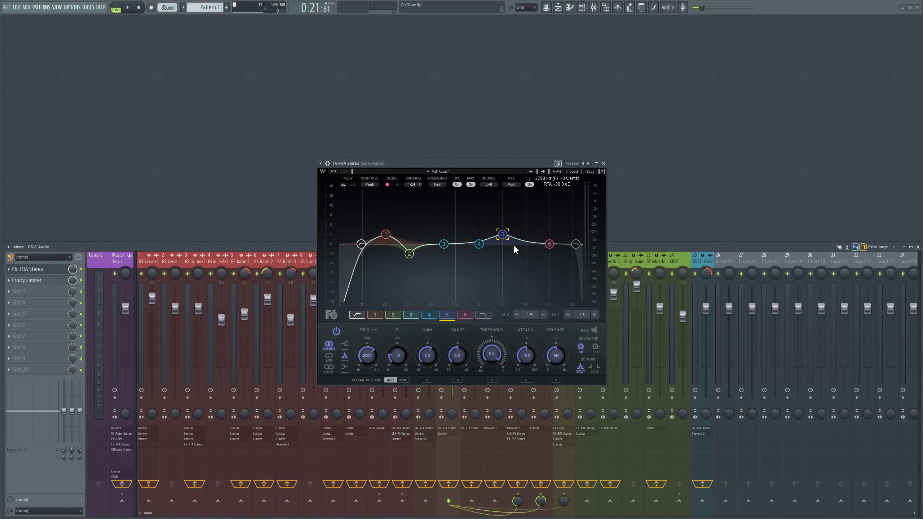
click(603, 164)
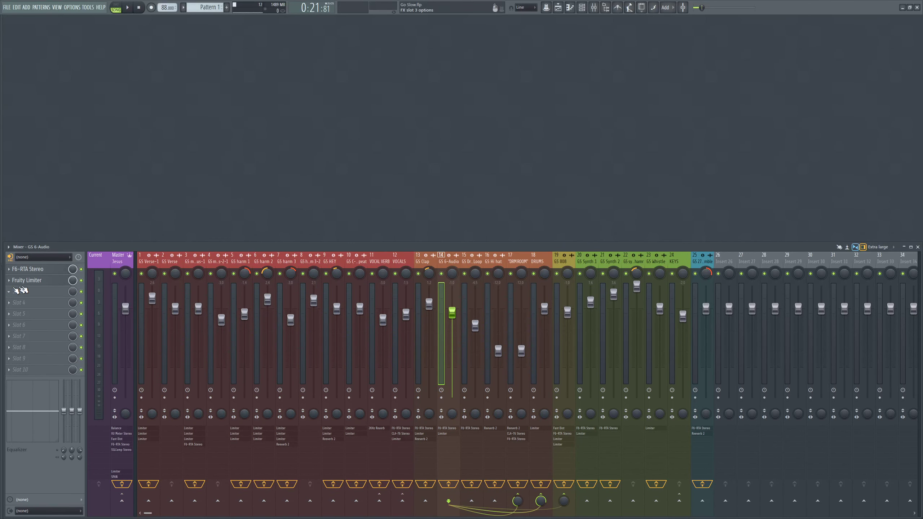
Open the Fruity Limiter on GS 6-Audio, move it above the mixer, check its compressor threshold and other settings, and close it
click(33, 280)
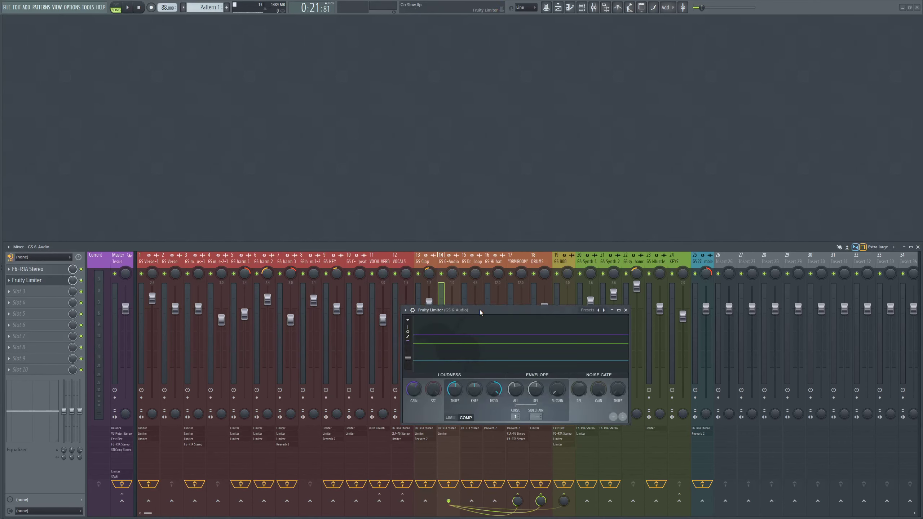
drag(480, 309, 452, 127)
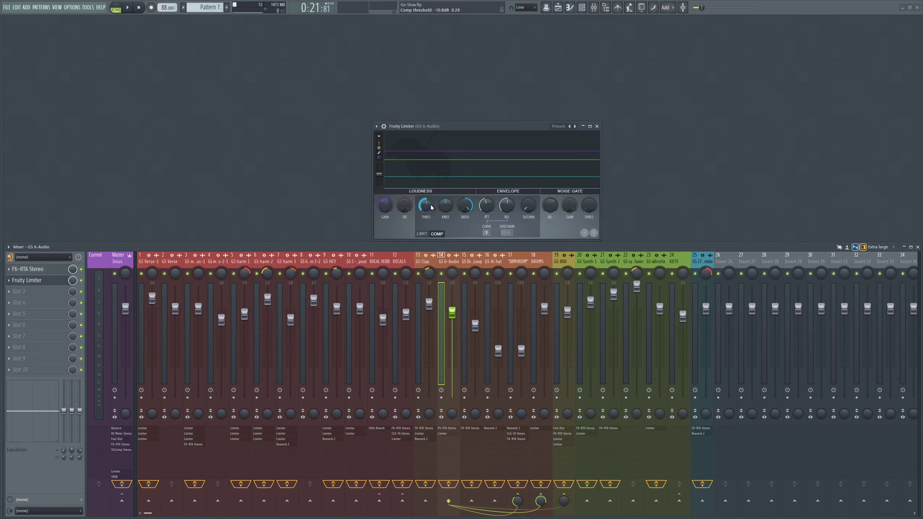
drag(431, 208, 431, 207)
click(597, 126)
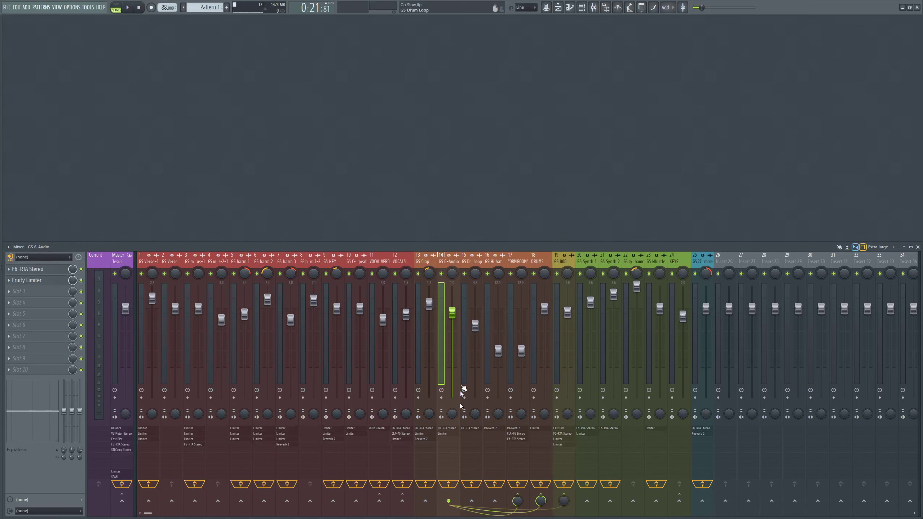
Select the GS Drum Loop mixer track, solo it in the playlist, play it briefly and return to the mixer
click(474, 261)
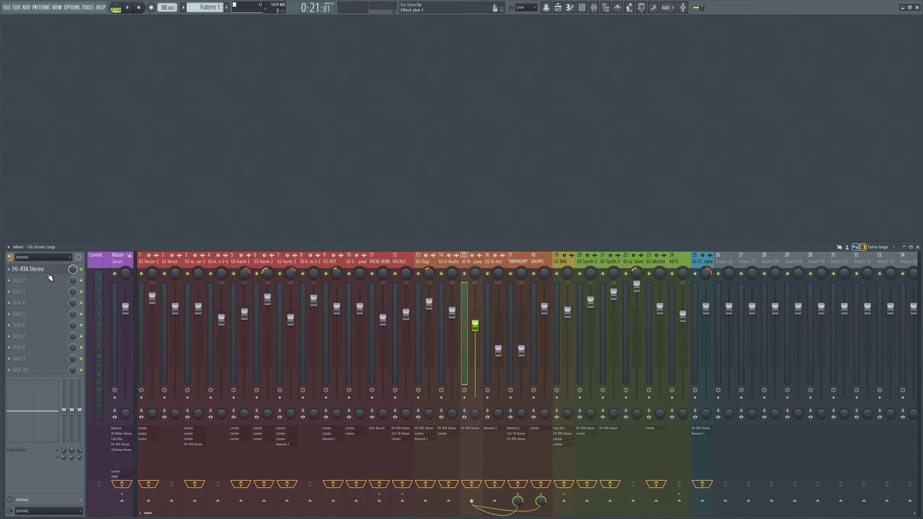
key(F5)
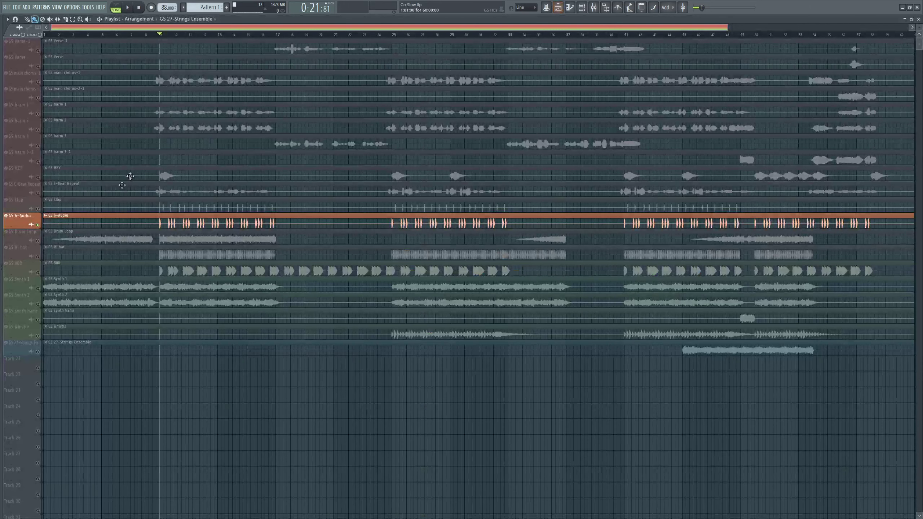
right_click(38, 241)
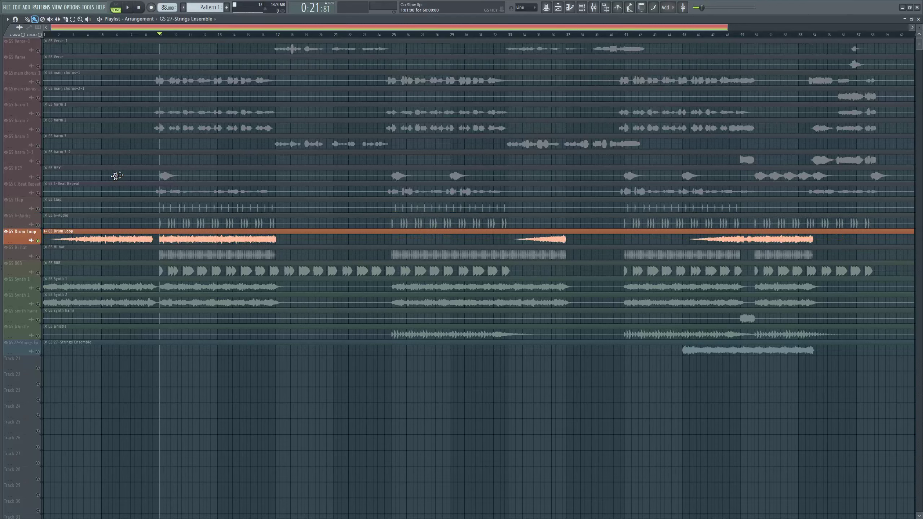
key(space)
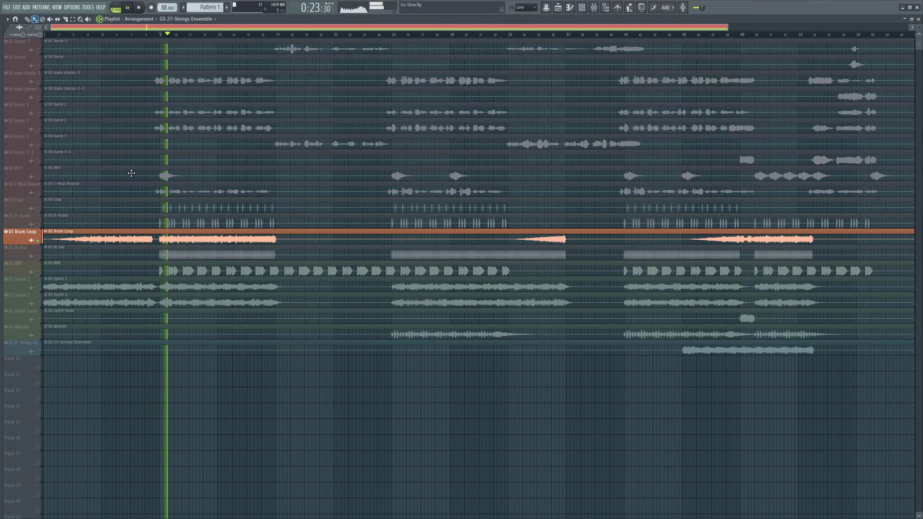
key(F5)
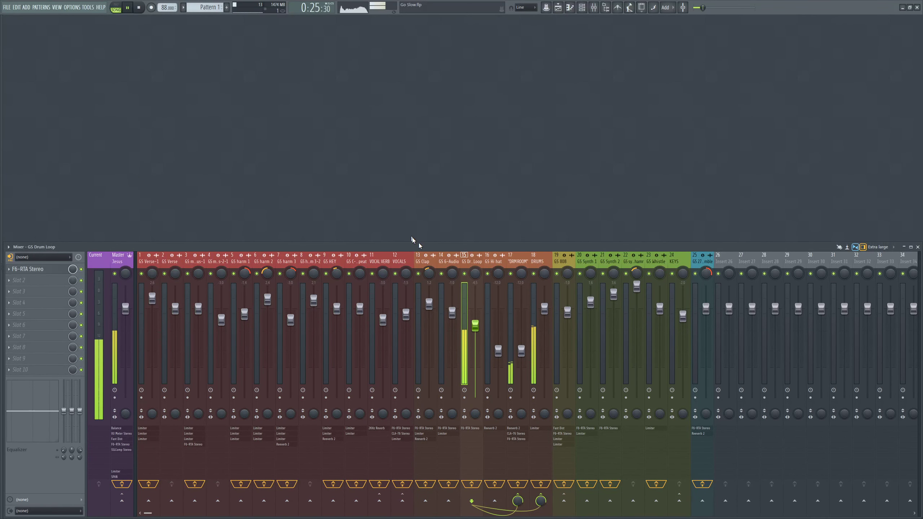
key(space)
Examine the band 4 boost in F6-RTA Stereo on GS Drum Loop, close it and play the soloed loop with the equalizer bypassed
click(49, 272)
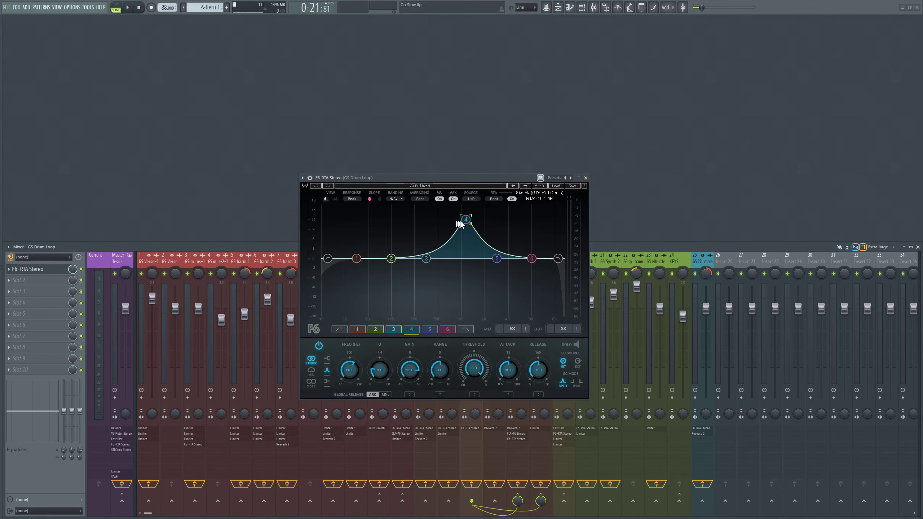
click(585, 178)
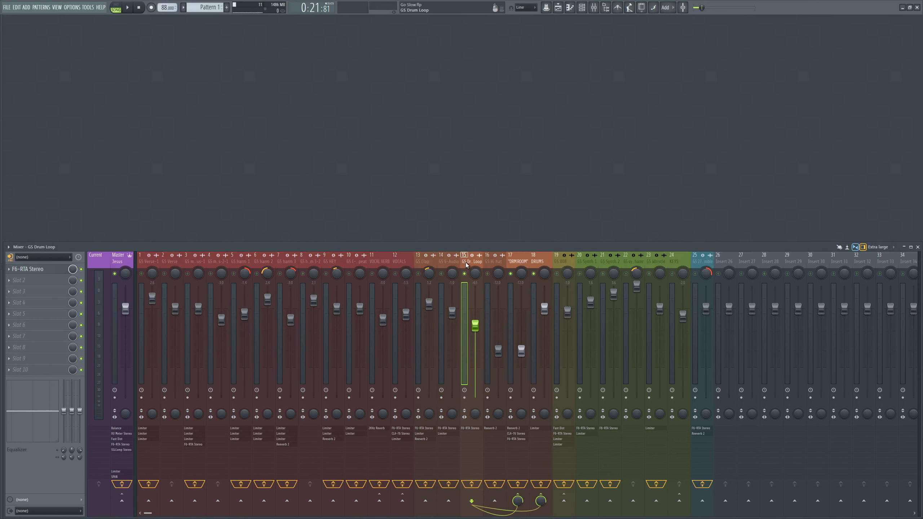
click(82, 270)
key(space)
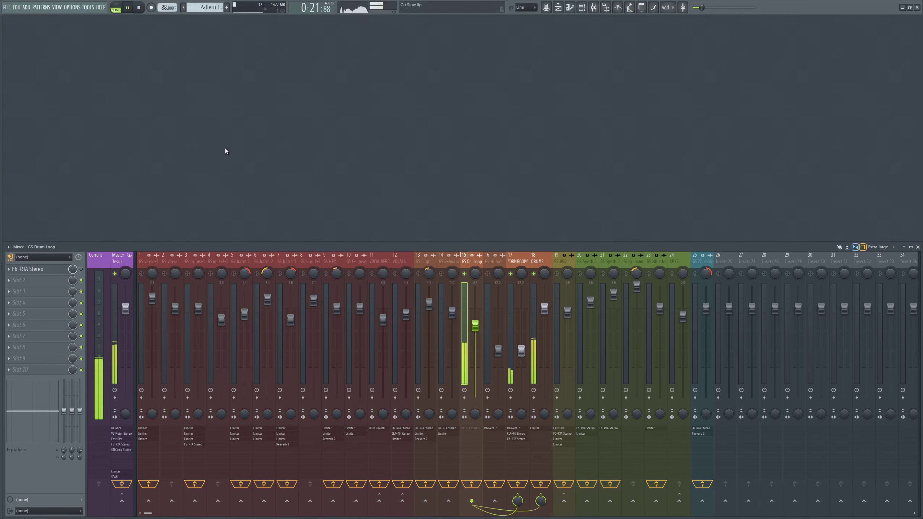
key(space)
Re-enable F6-RTA Stereo on GS Drum Loop, play the loop while viewing the equalizer's live spectrum, and stop playback
click(82, 269)
key(space)
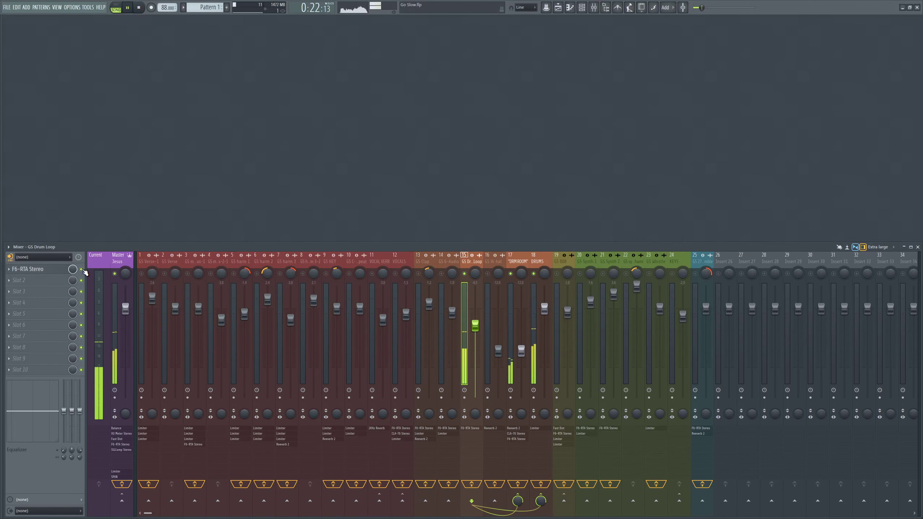
click(52, 271)
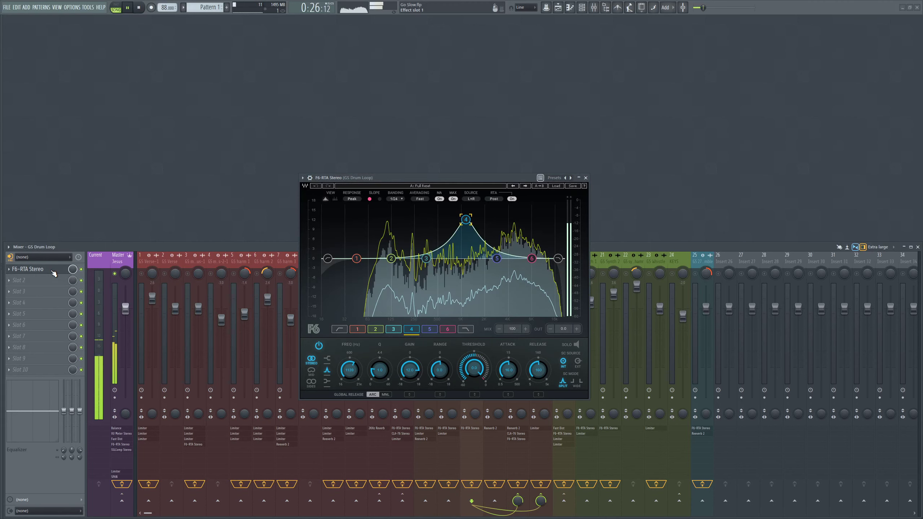
click(55, 272)
key(space)
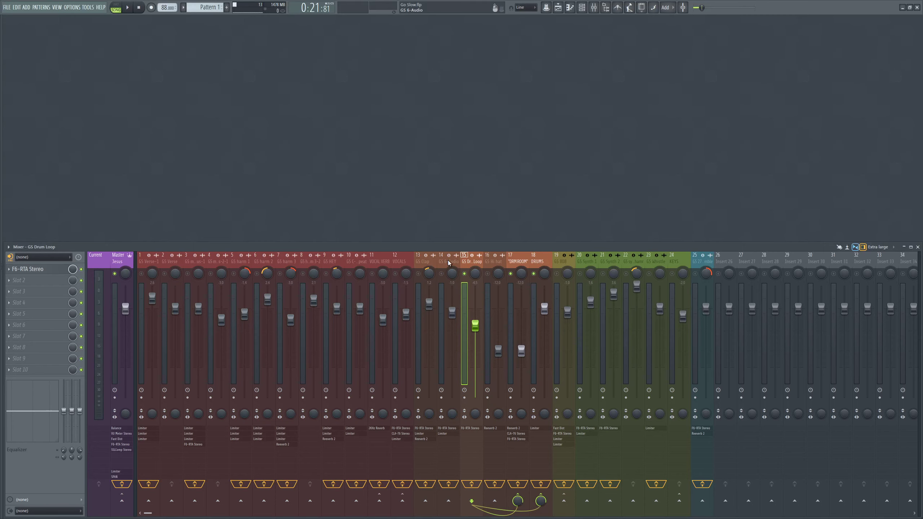
Select the GS Hi hat track in the mixer to show its effects and output routing
click(430, 261)
click(473, 260)
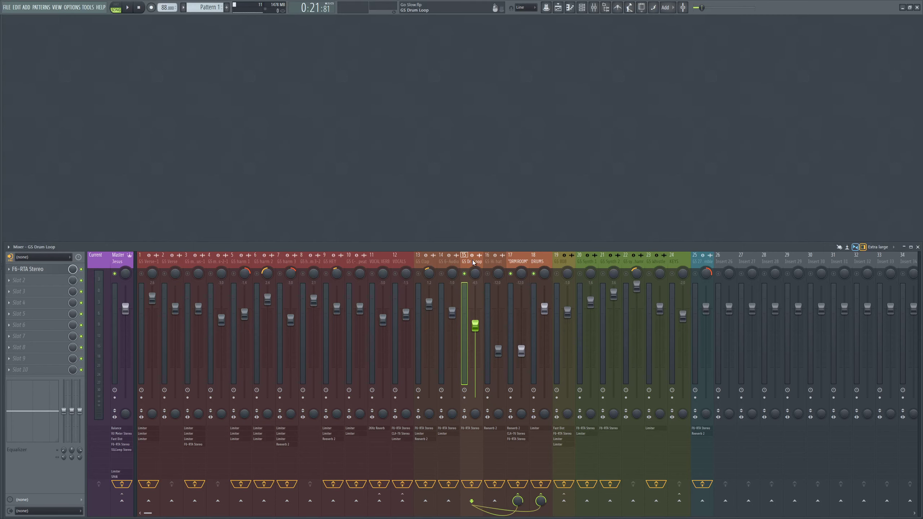
click(492, 261)
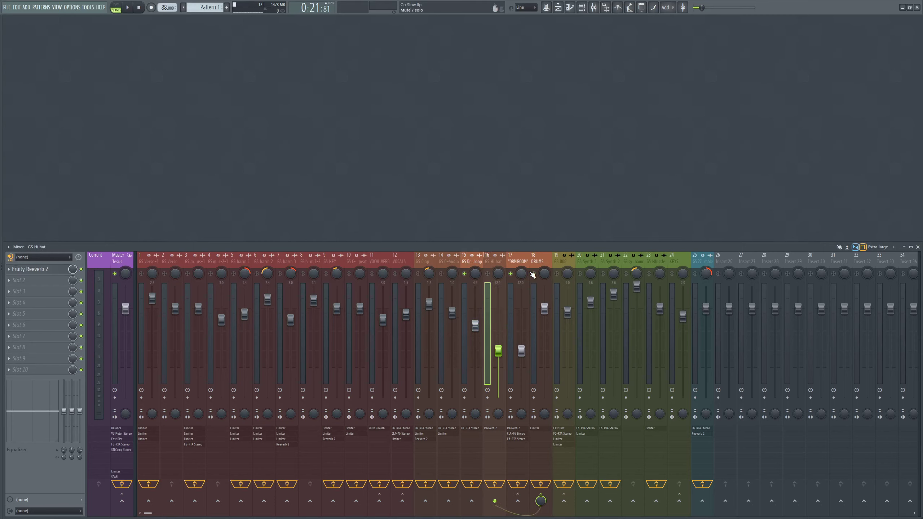
Solo the GS Hi hat mixer track, examine the stereo separation in its Fruity Reeverb 2, and close the reverb
right_click(488, 275)
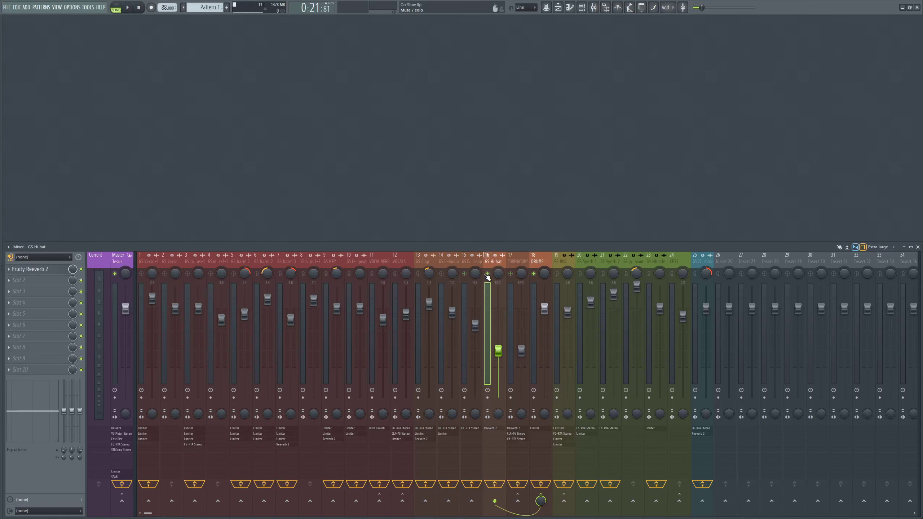
click(51, 267)
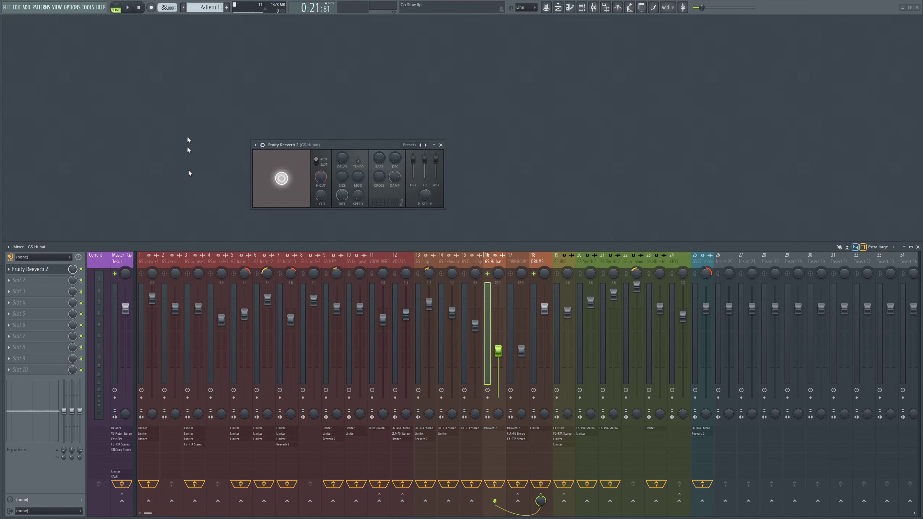
drag(357, 144, 451, 149)
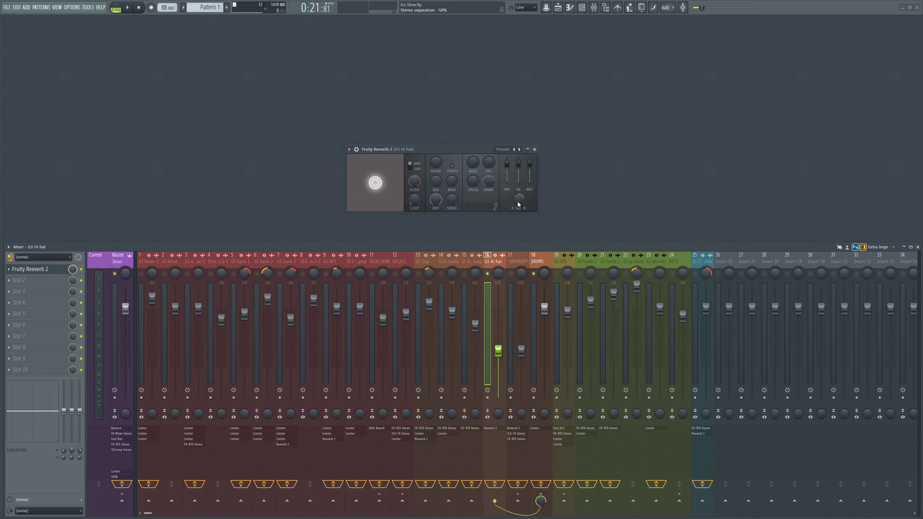
click(497, 255)
click(535, 149)
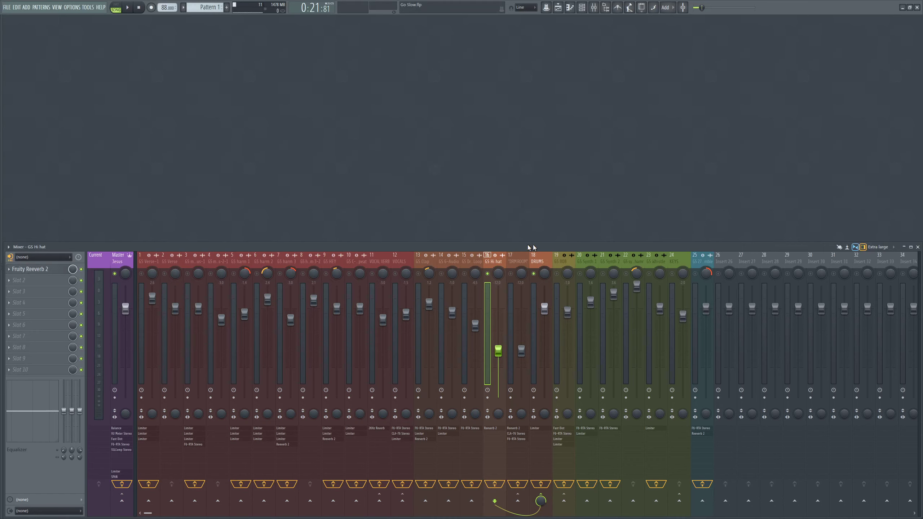
Select the DRM ROOM mixer track, examine its Fruity Reeverb 2 bass multiplier and stereo separation settings, and close the reverb
click(512, 261)
click(30, 271)
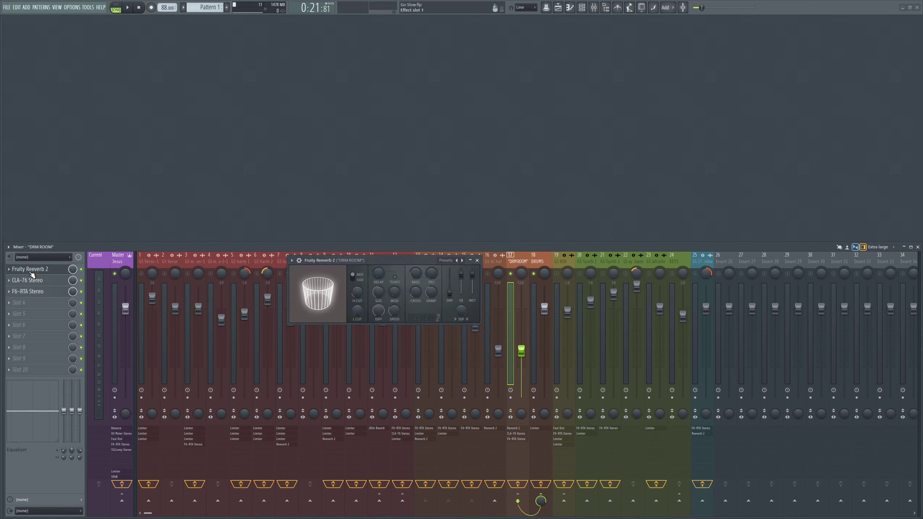
drag(409, 260, 412, 150)
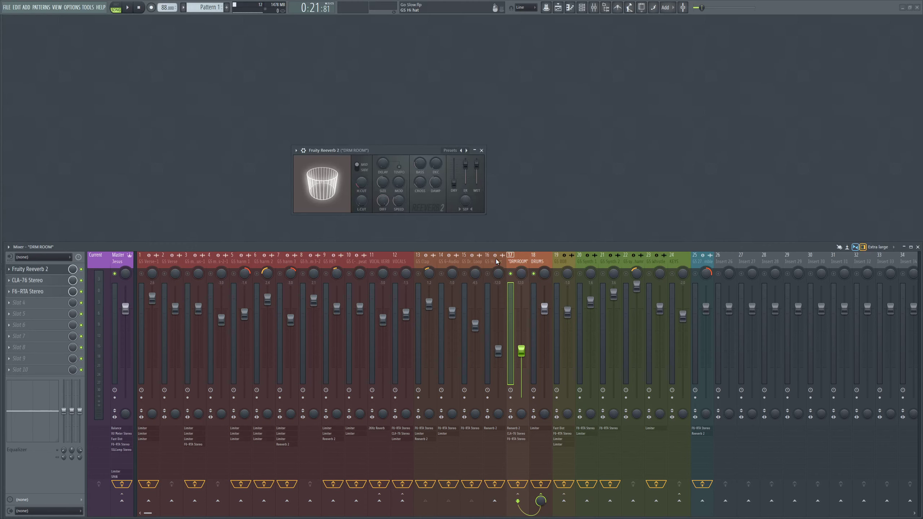
drag(427, 150, 498, 150)
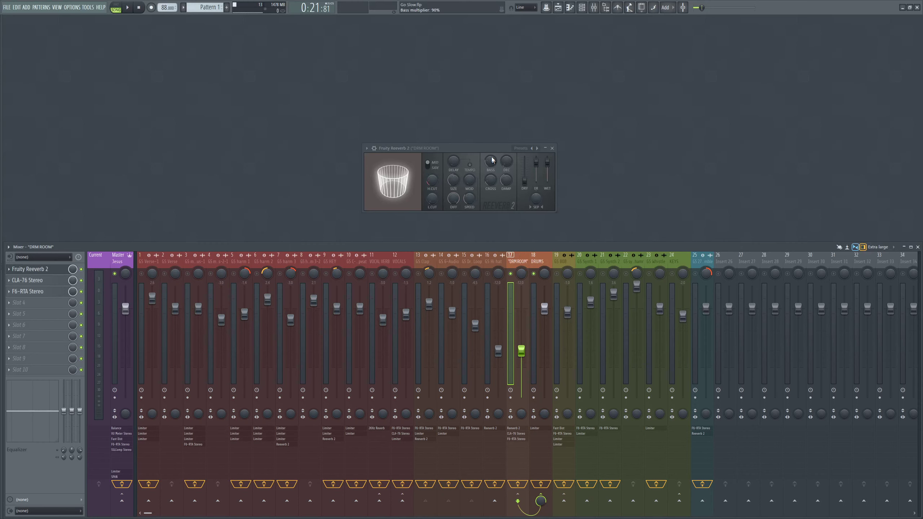
drag(487, 150, 488, 144)
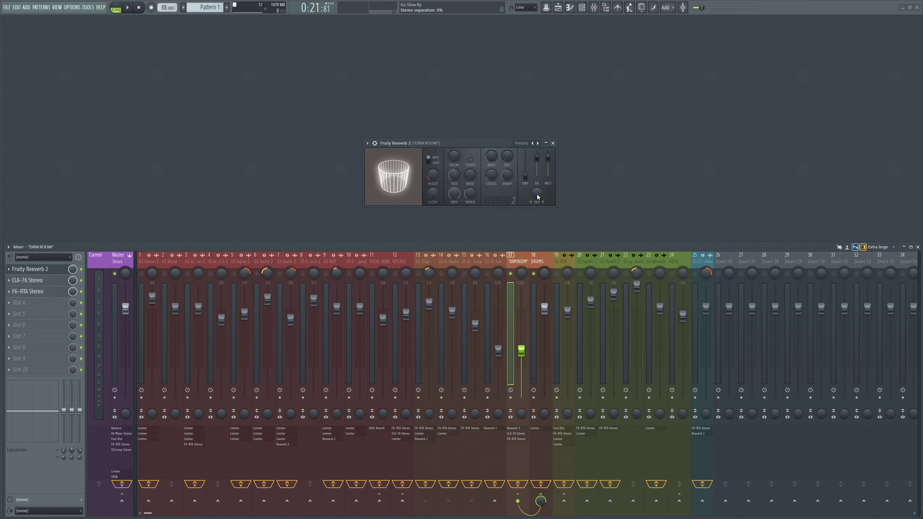
click(553, 143)
Open CLA-76 Stereo on DRM ROOM and examine its attack, release, output and input settings
click(36, 280)
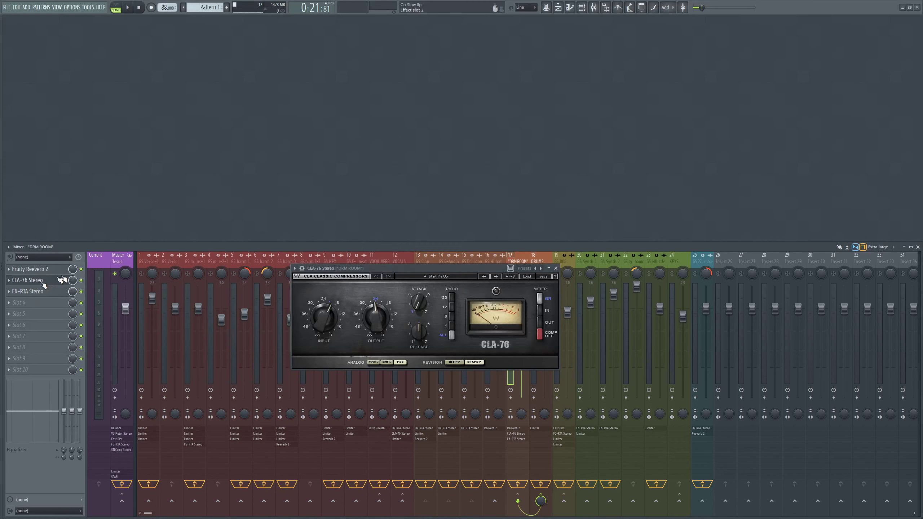
drag(449, 266, 491, 139)
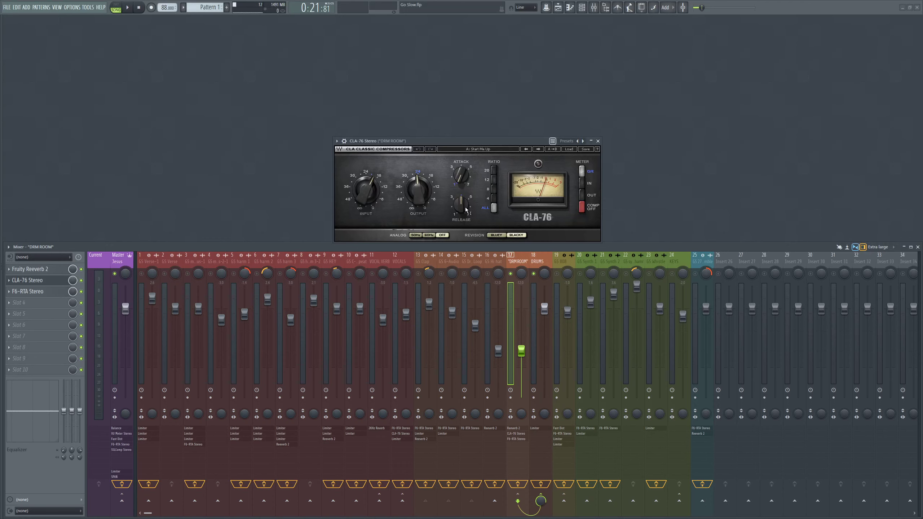
mouse_move(464, 178)
mouse_move(420, 188)
mouse_move(373, 191)
Unmute the GS Clap, GS 6-Audio, GS Drum Loop and GS Hi hat mixer tracks alongside DRM ROOM
click(419, 273)
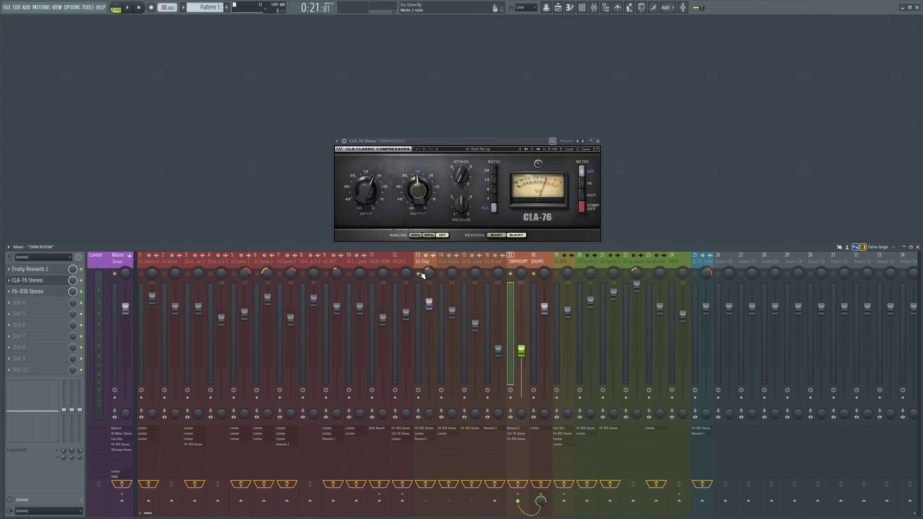
click(441, 274)
click(464, 273)
click(488, 274)
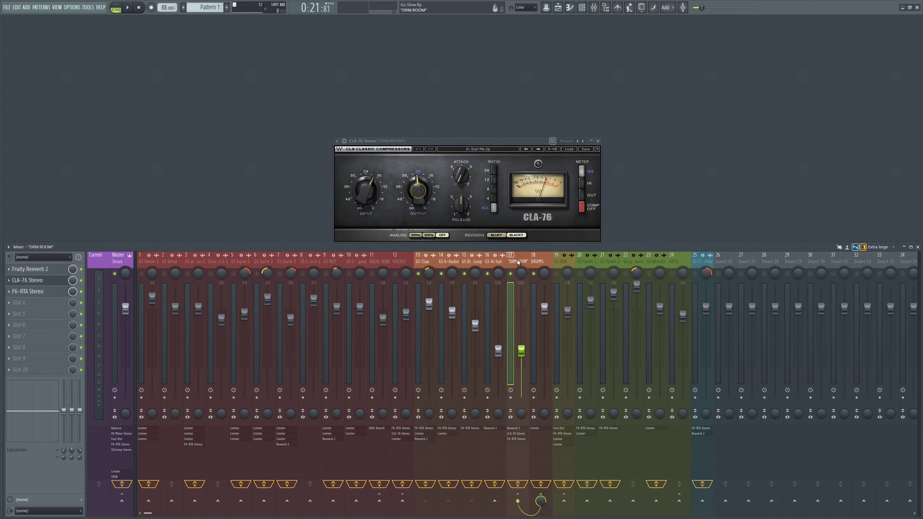
Examine the band 2 cut in F6-RTA Stereo on DRM ROOM, closing the compressor and the equalizer
click(37, 295)
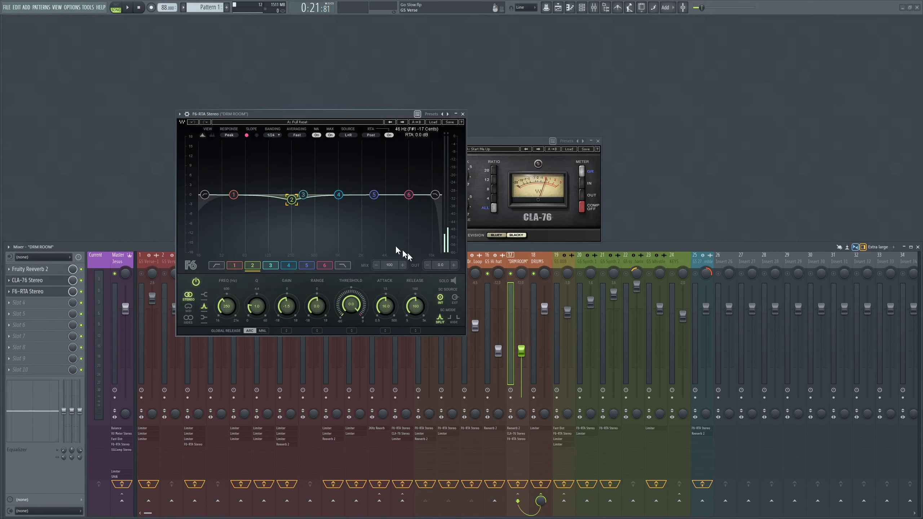
drag(329, 109, 736, 88)
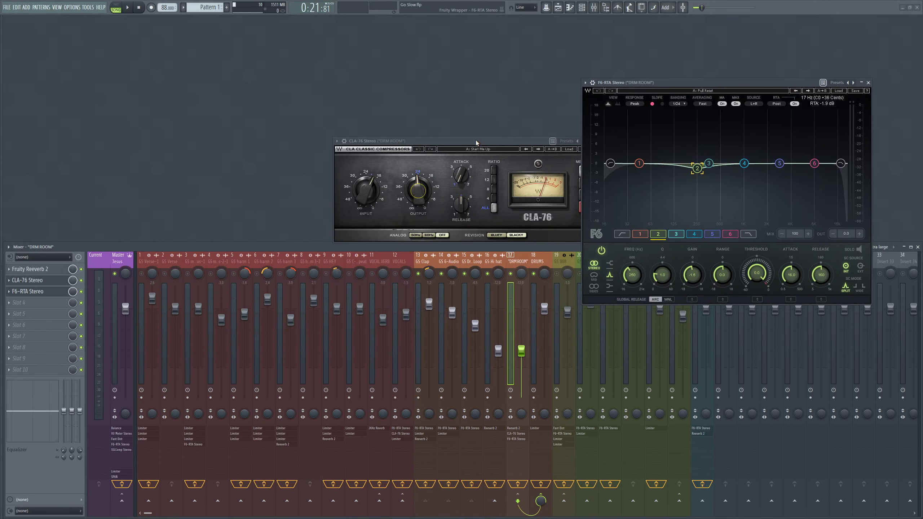
drag(476, 141, 335, 141)
click(460, 141)
drag(710, 82, 524, 86)
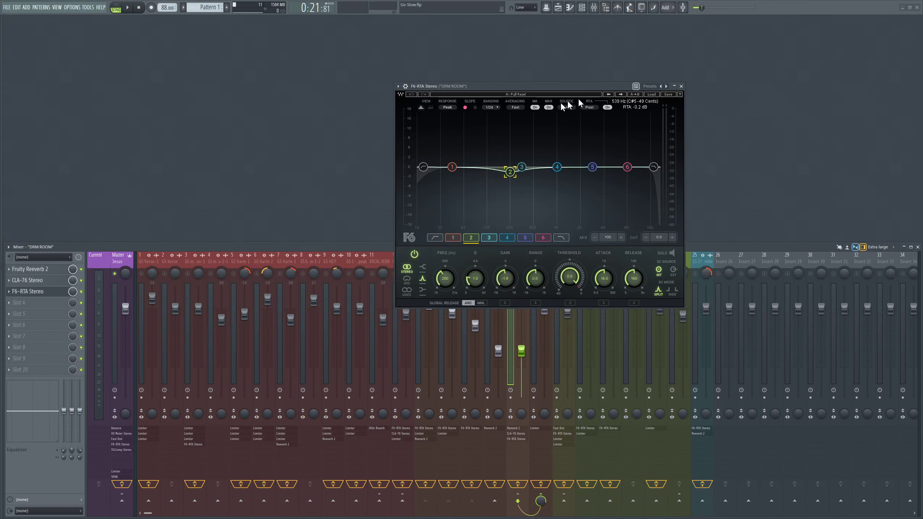
click(681, 86)
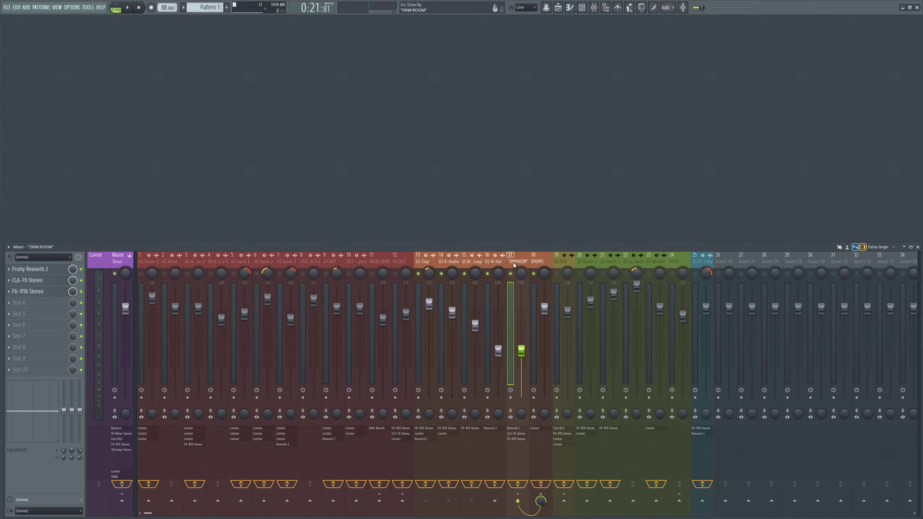
Cancel the solo on the GS Drum Loop track in the playlist so all tracks play, and return to the mixer
key(F5)
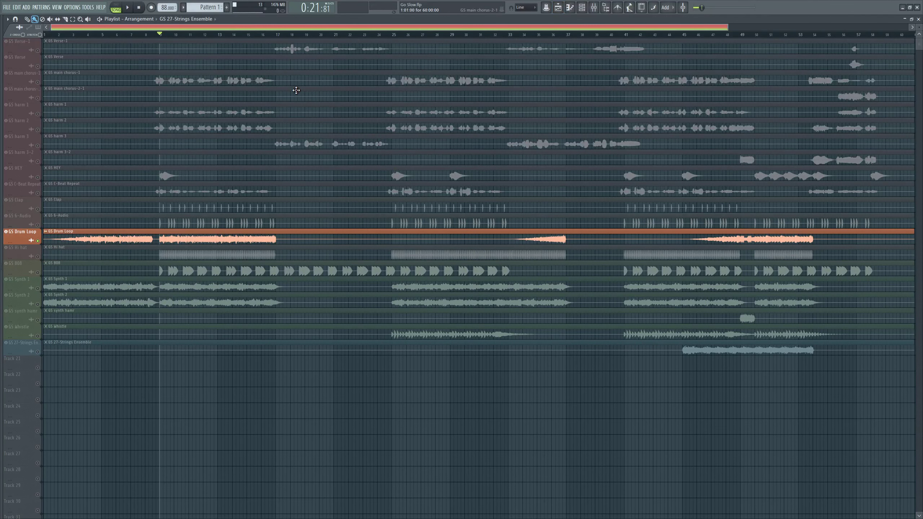
right_click(39, 241)
right_click(39, 241)
right_click(39, 242)
key(F5)
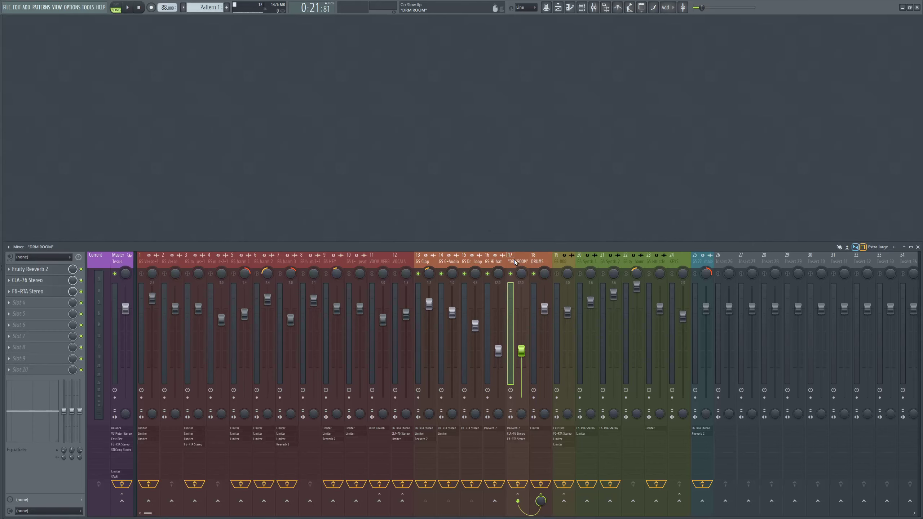
Play the drum tracks twice to hear them with the DRM ROOM reverb, and stop playback
key(space)
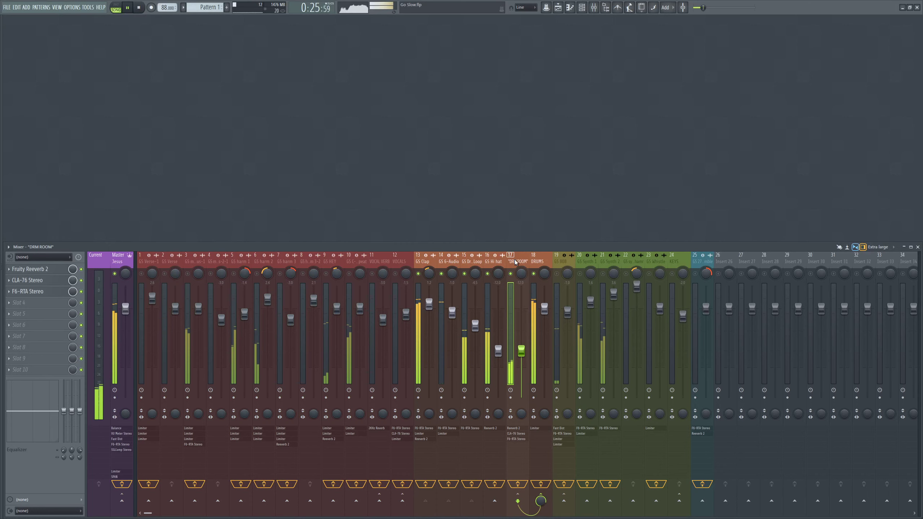
key(space)
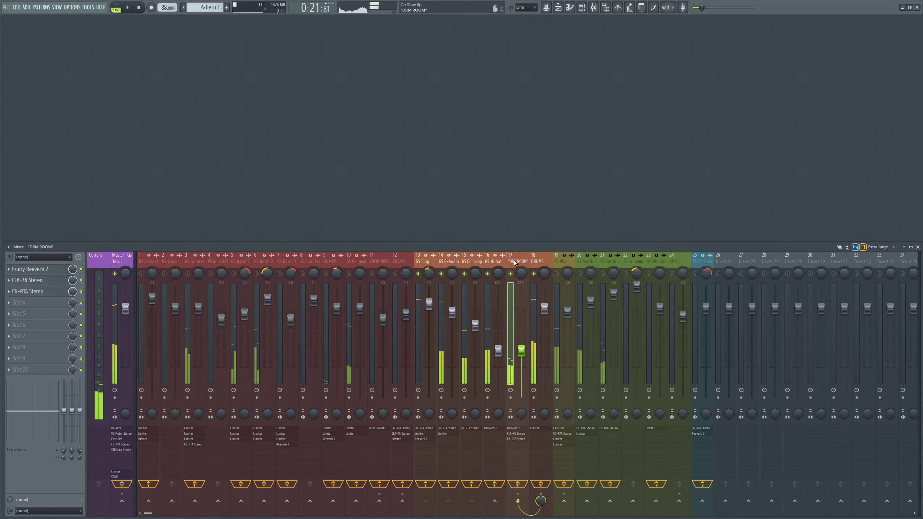
key(space)
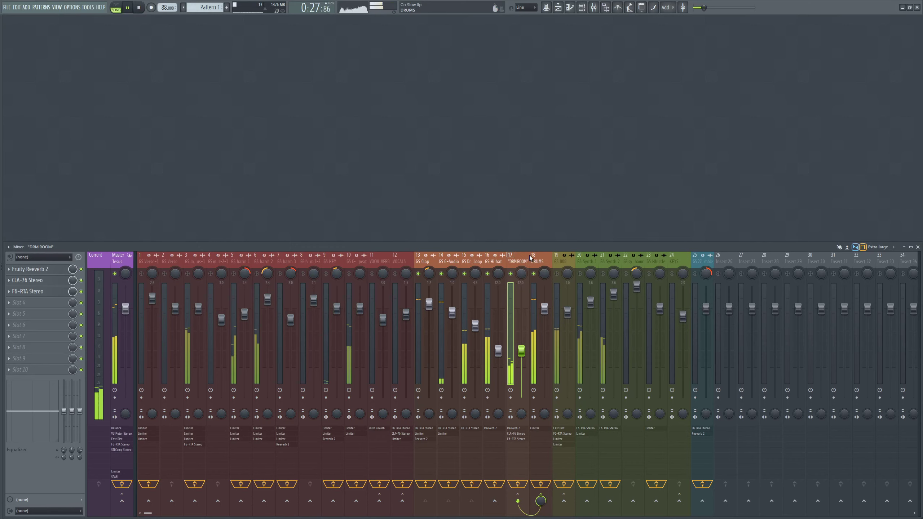
key(space)
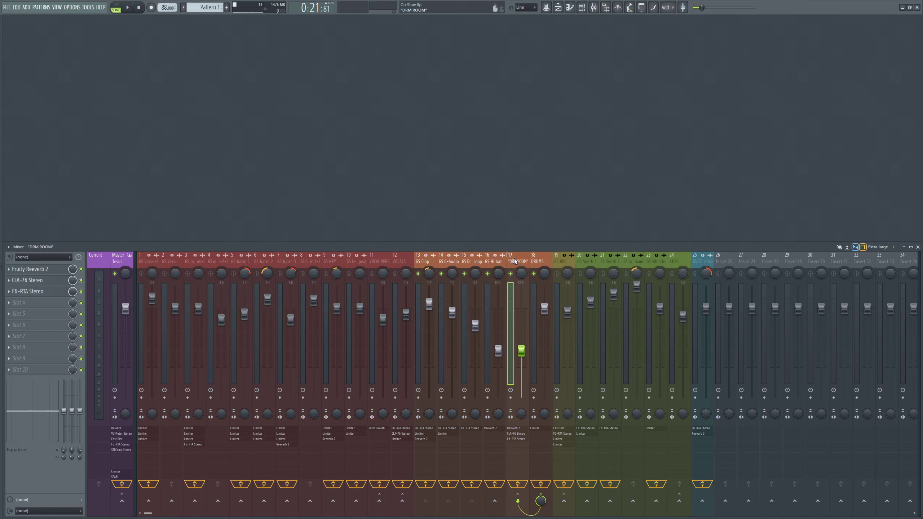
Select and solo the GS 808 mixer track, and examine the distortion settings in its Fruity Fast Dist
click(560, 261)
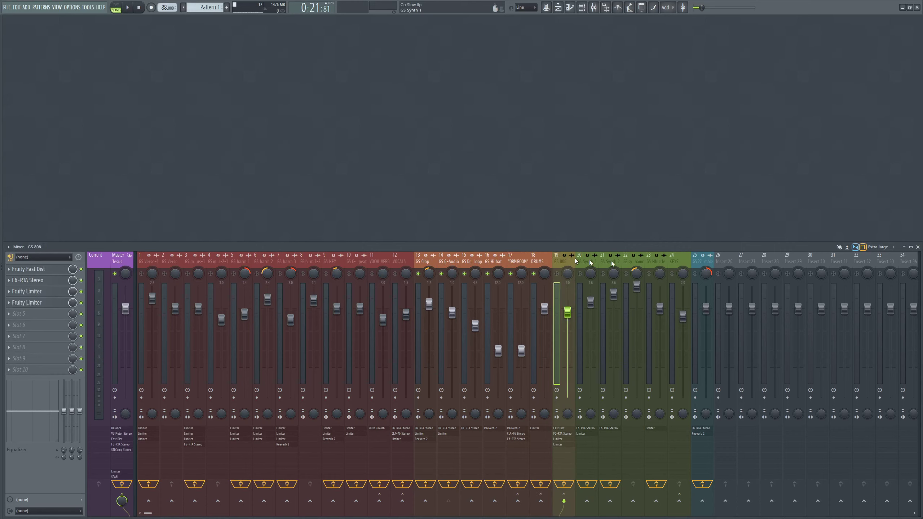
click(557, 274)
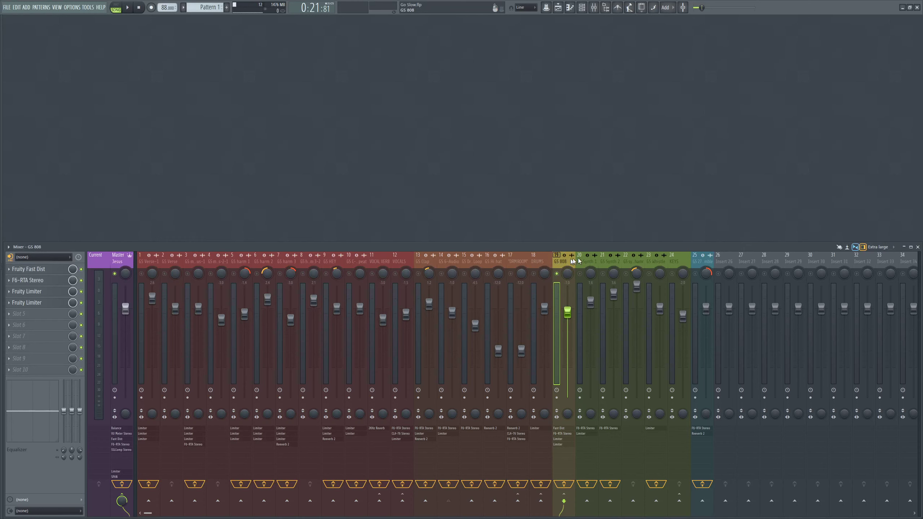
click(52, 271)
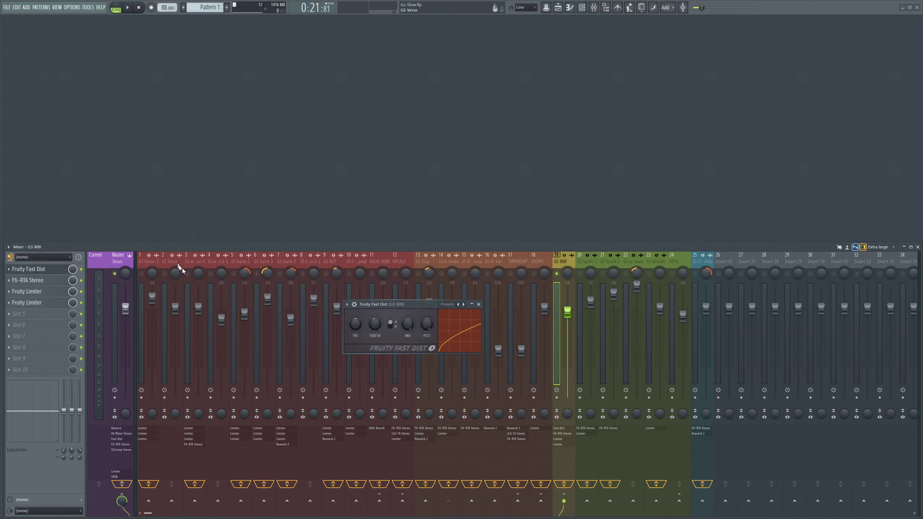
drag(409, 303, 429, 156)
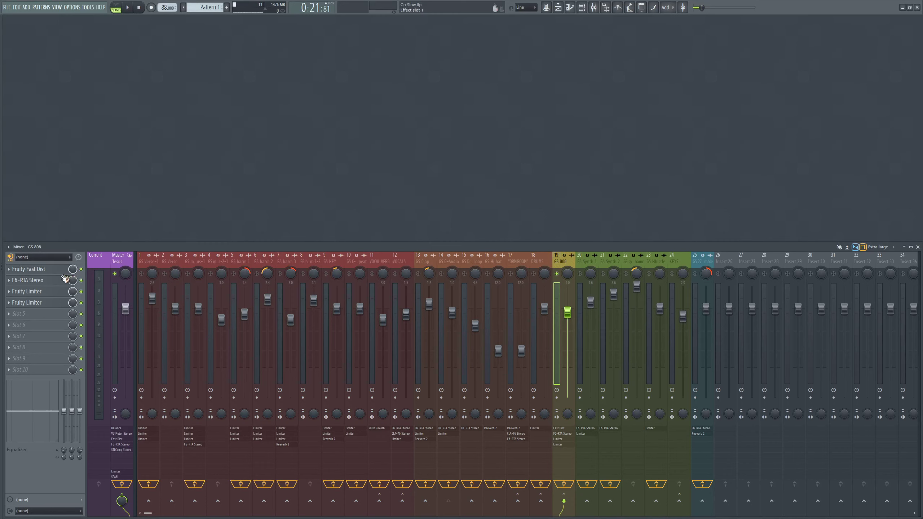
Examine the band 4 boost in F6-RTA Stereo on GS 808 and close the equalizer
click(49, 285)
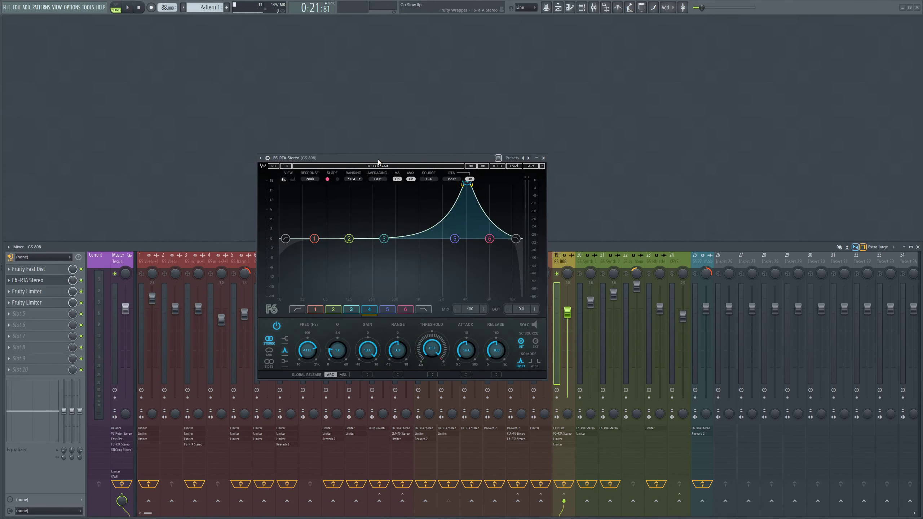
drag(378, 160, 324, 127)
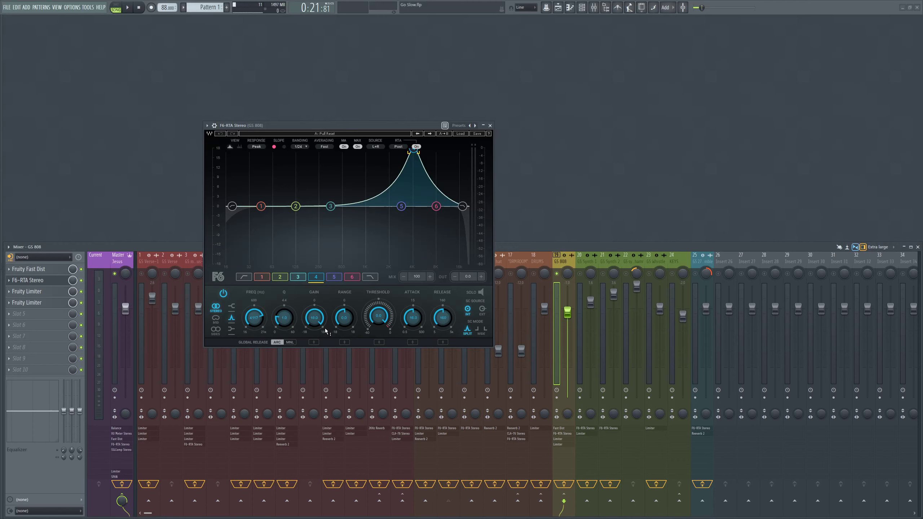
click(569, 258)
click(49, 284)
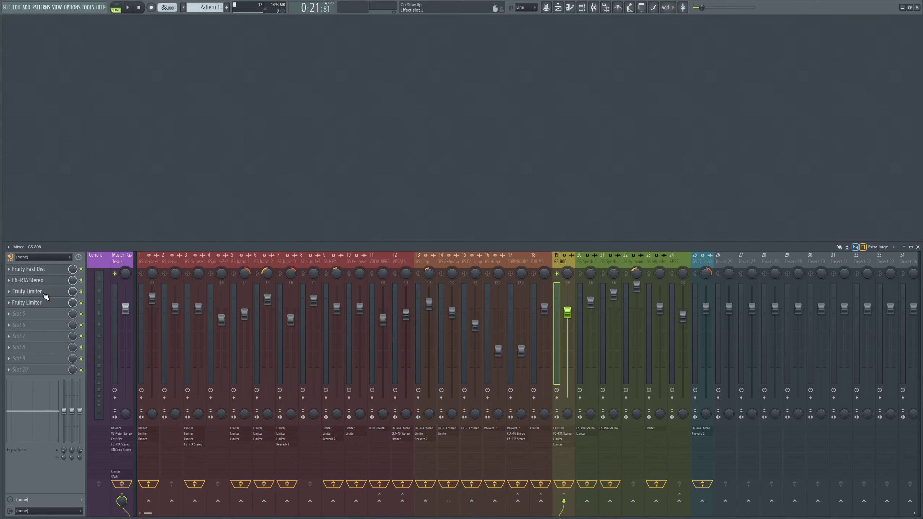
Open both Fruity Limiters on GS 808, examine the first one's compressor threshold and gain, and close it
click(45, 294)
click(51, 302)
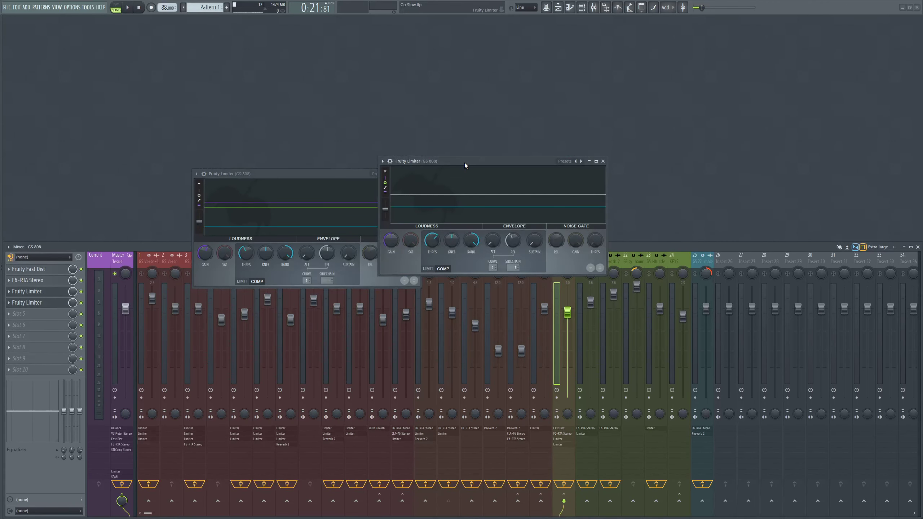
drag(465, 162, 507, 175)
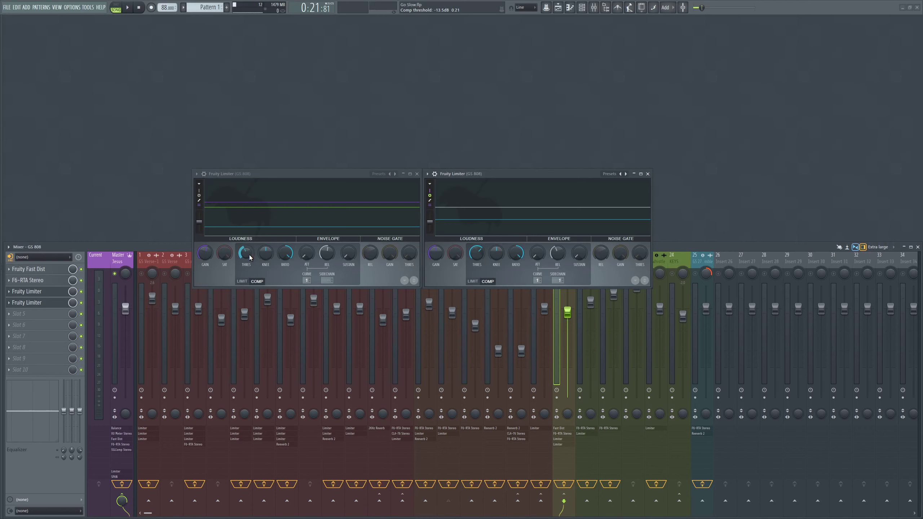
click(51, 291)
click(52, 291)
drag(331, 174, 559, 54)
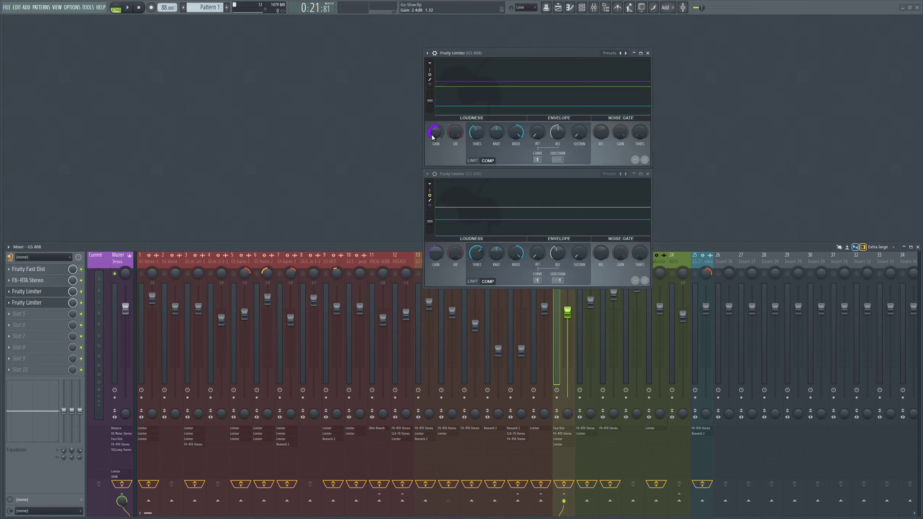
click(648, 53)
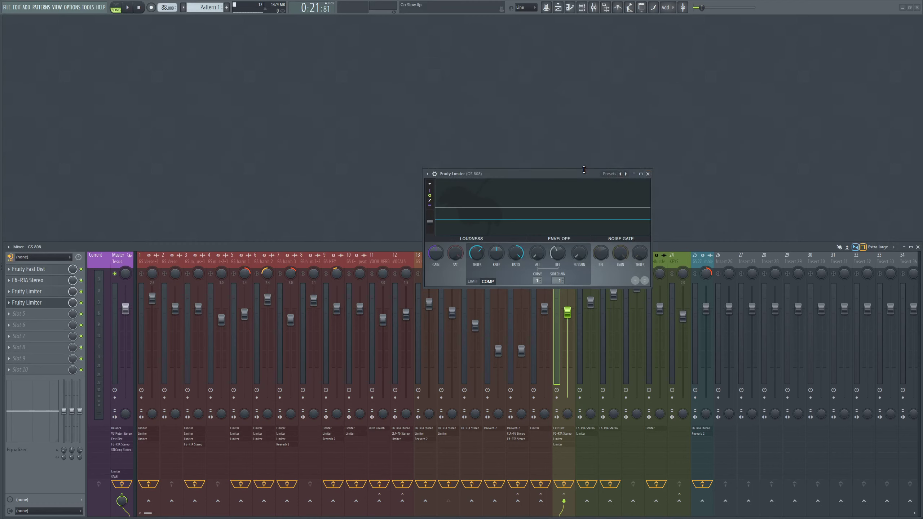
Examine the second Fruity Limiter on GS 808 and select the GS 6-Audio track to show its routing
drag(567, 175, 541, 118)
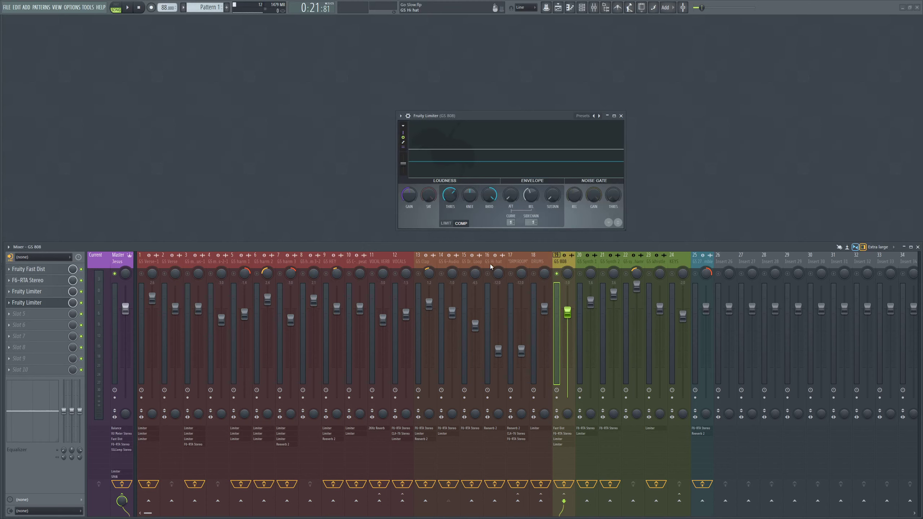
click(450, 260)
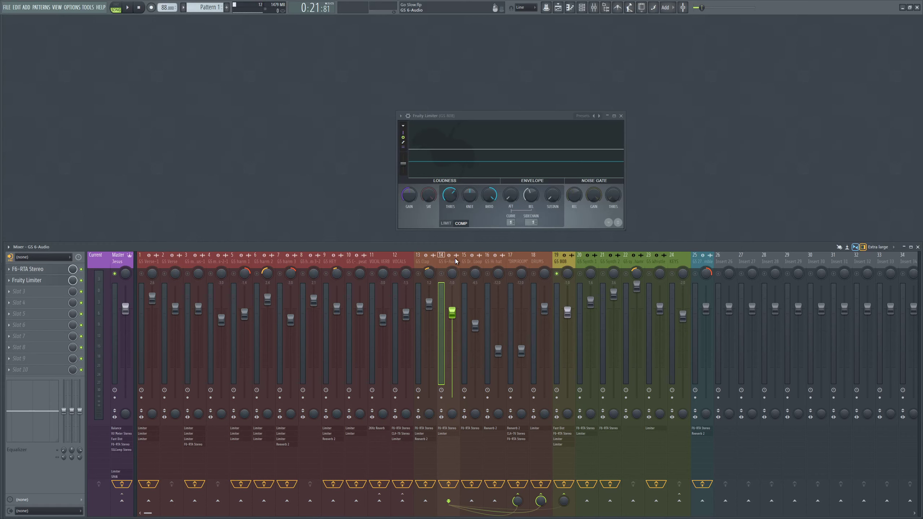
Compare the routing of the GS 808, DRUMS and GS 6-Audio mixer tracks and return to GS 808
click(566, 257)
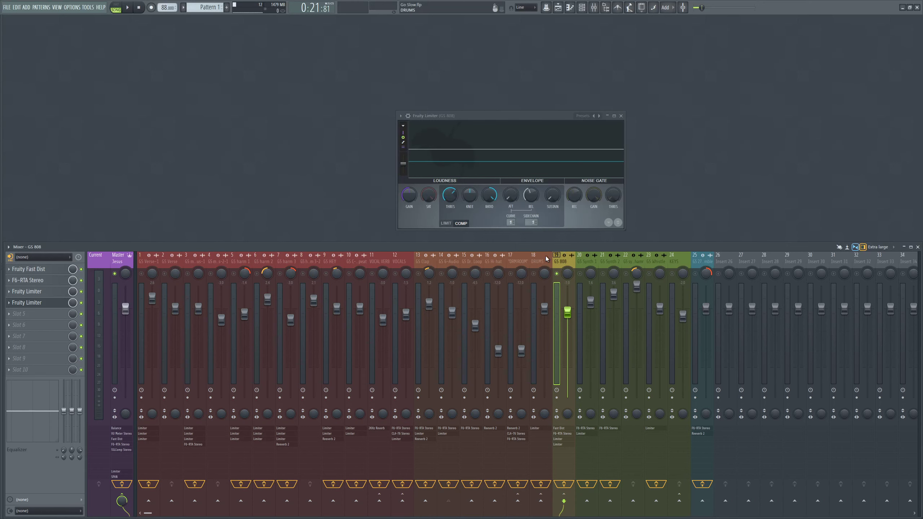
click(549, 257)
click(564, 261)
click(449, 263)
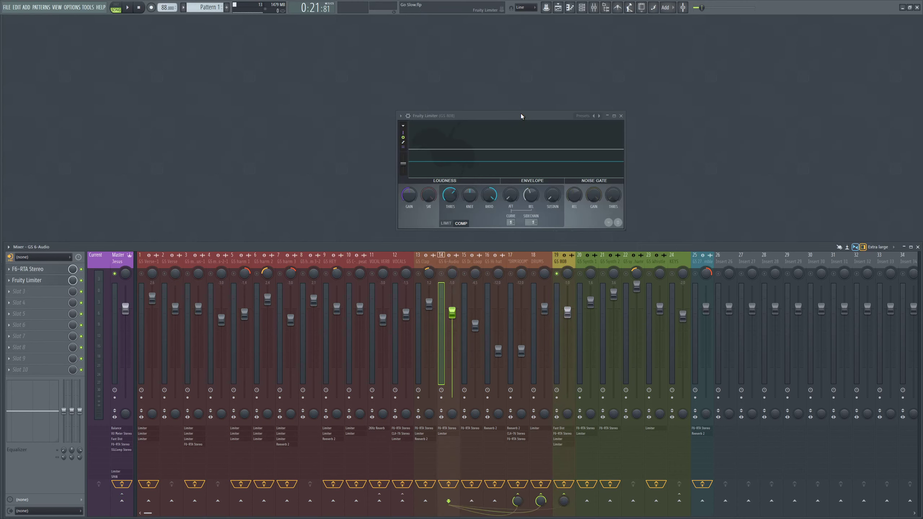
click(559, 259)
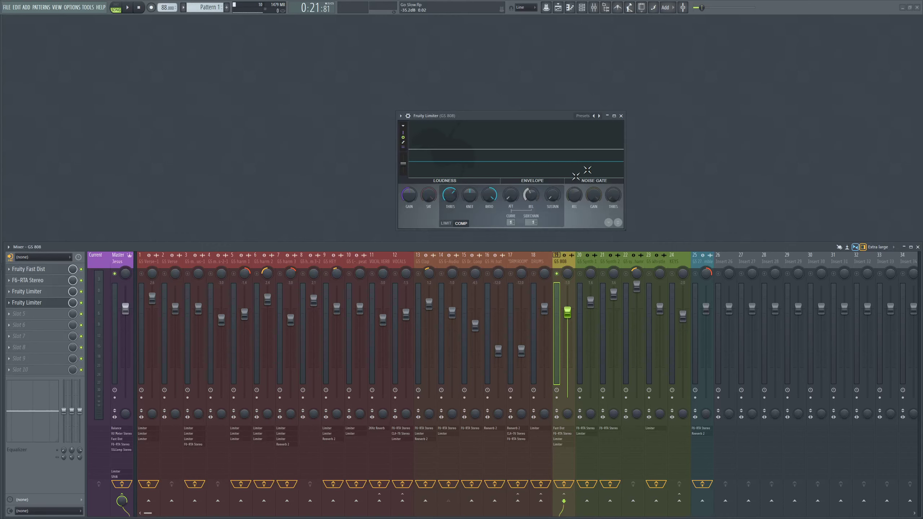
Close and reopen the second Fruity Limiter on GS 808, examine its compressor attack time, and close it
click(621, 117)
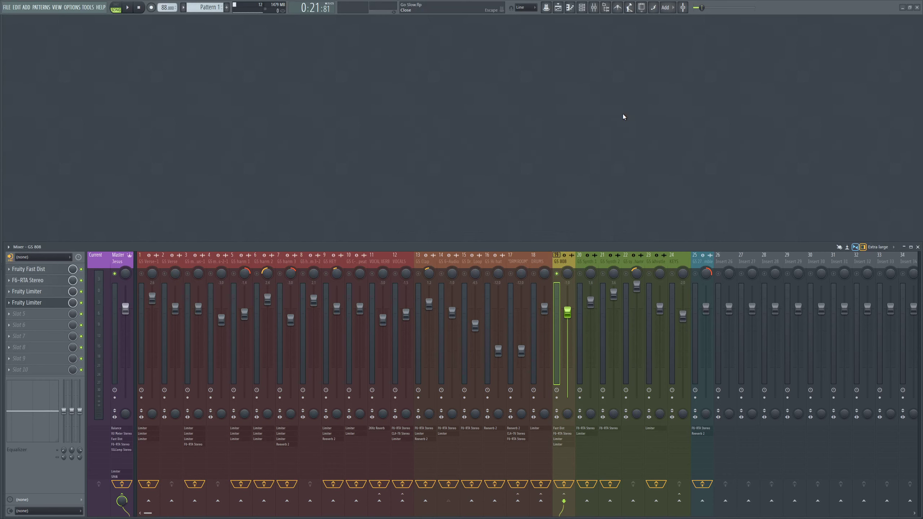
click(48, 303)
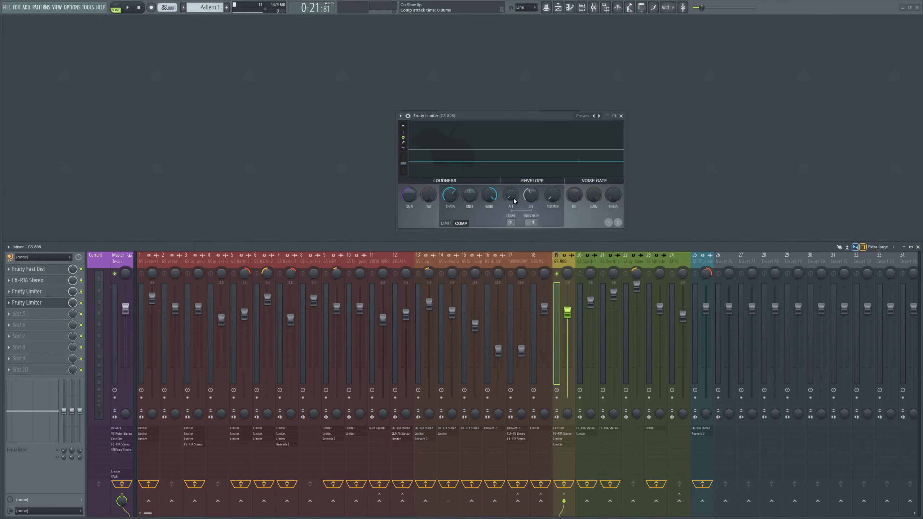
click(621, 115)
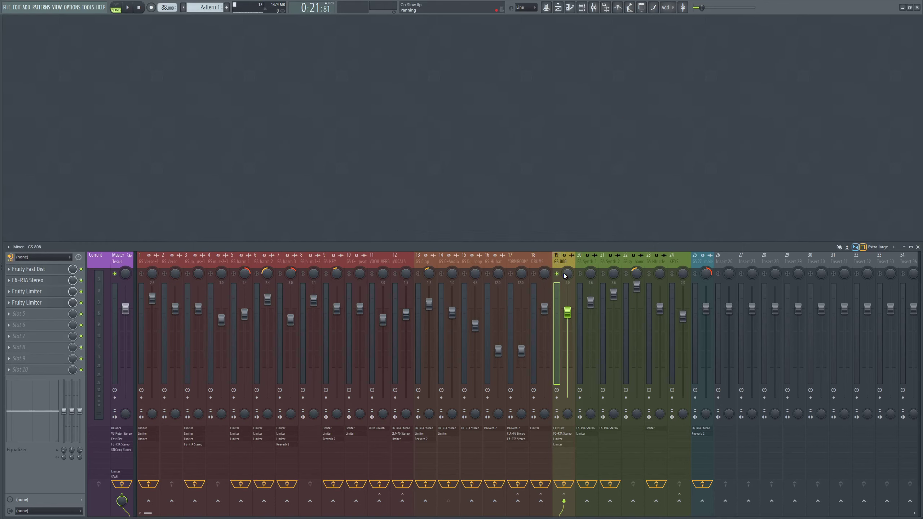
Select and solo the GS Synth 1 track, glance at its F6-RTA Stereo, and play the track back
click(589, 263)
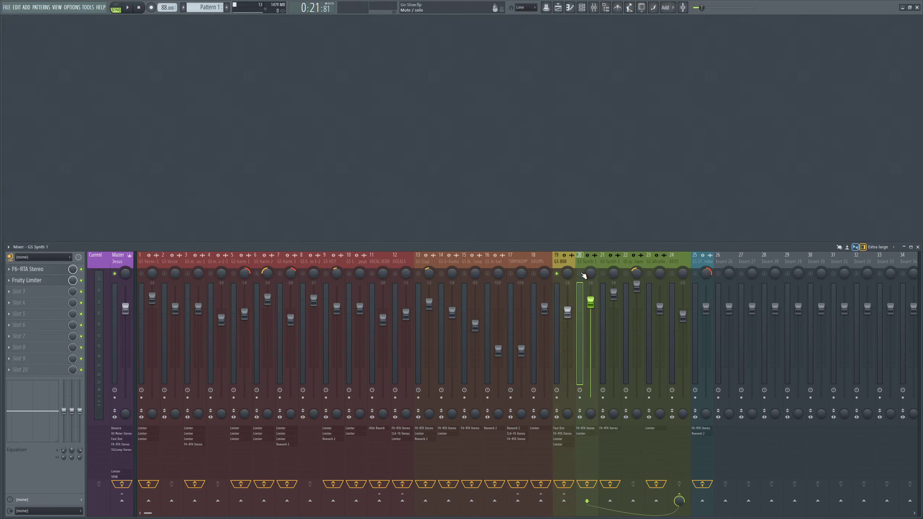
click(28, 273)
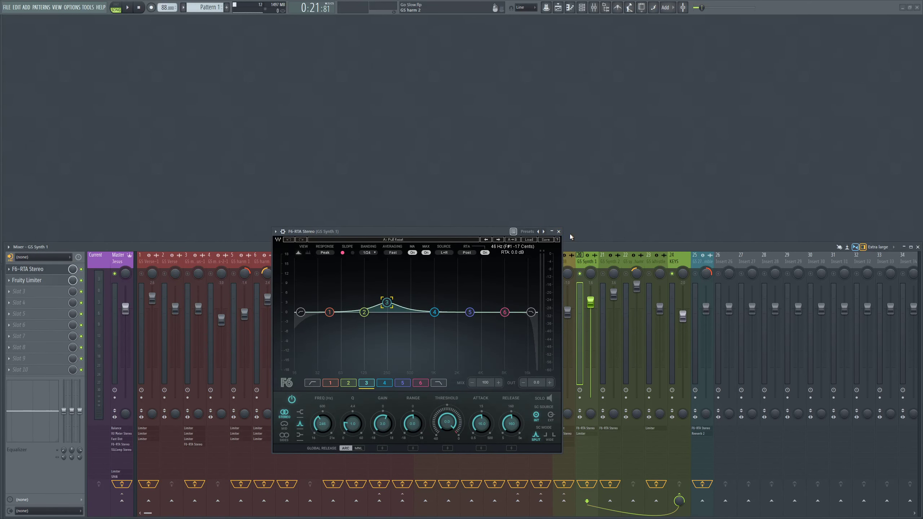
click(559, 231)
key(space)
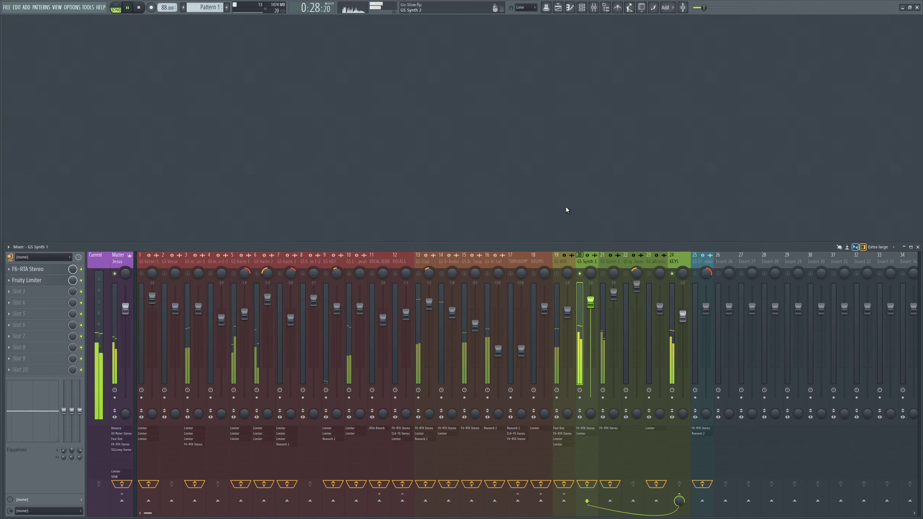
key(space)
Reopen F6-RTA Stereo on GS Synth 1, move its window clear of the mixer, and examine the band 3 boost
click(33, 269)
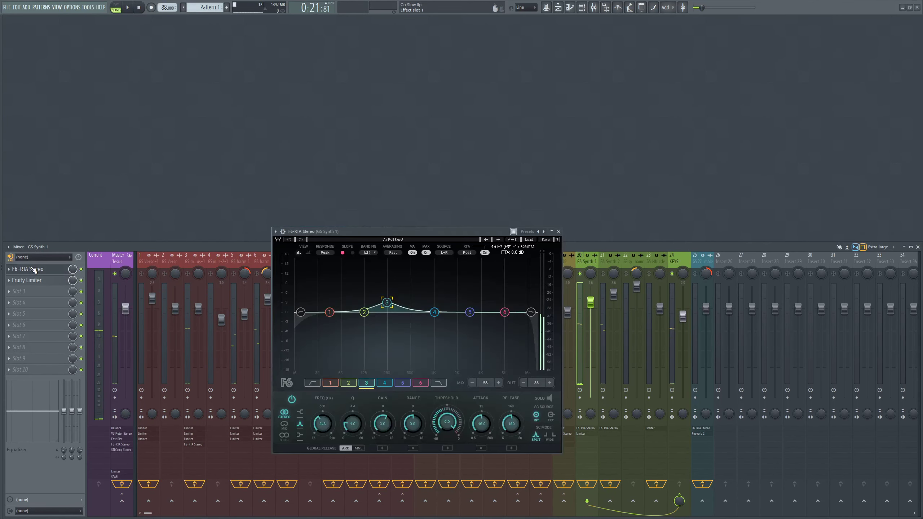
drag(397, 231, 391, 127)
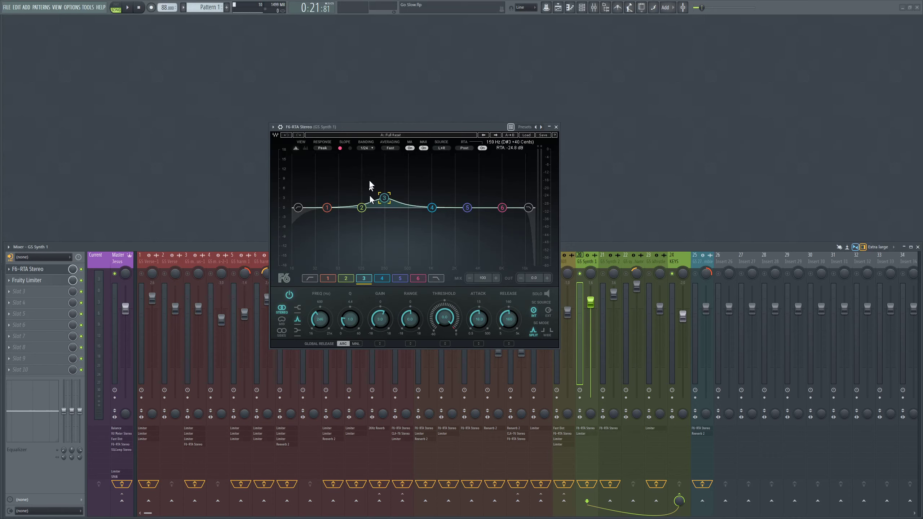
drag(409, 129, 400, 109)
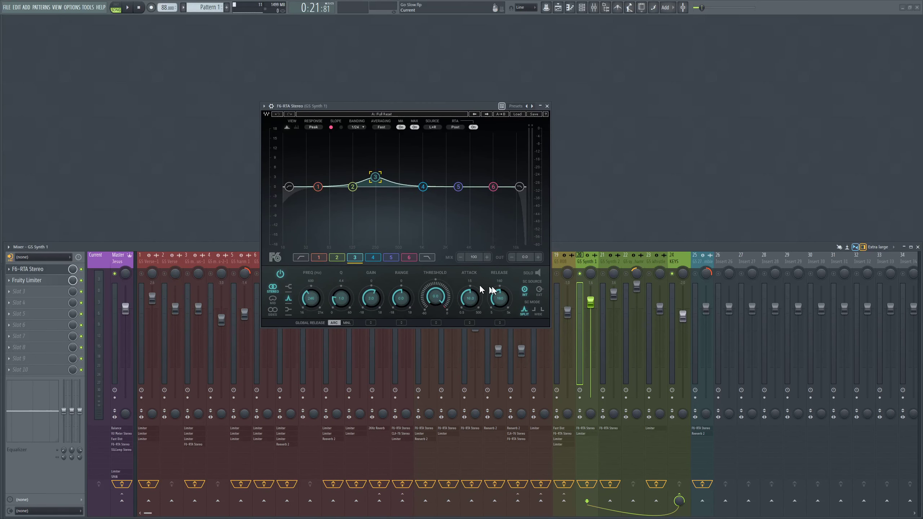
Compare playback of GS Synth 1 with its F6-RTA Stereo and Fruity Limiter bypassed and enabled
click(81, 281)
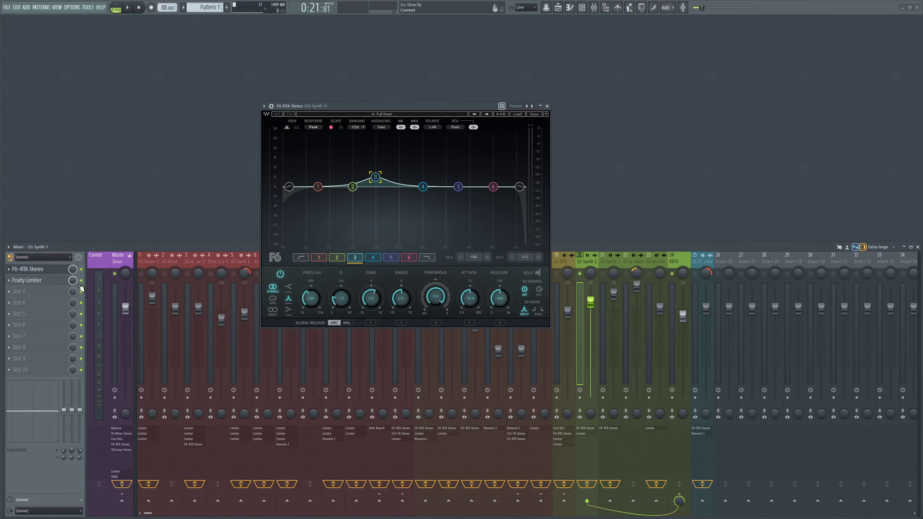
right_click(580, 273)
right_click(581, 275)
key(space)
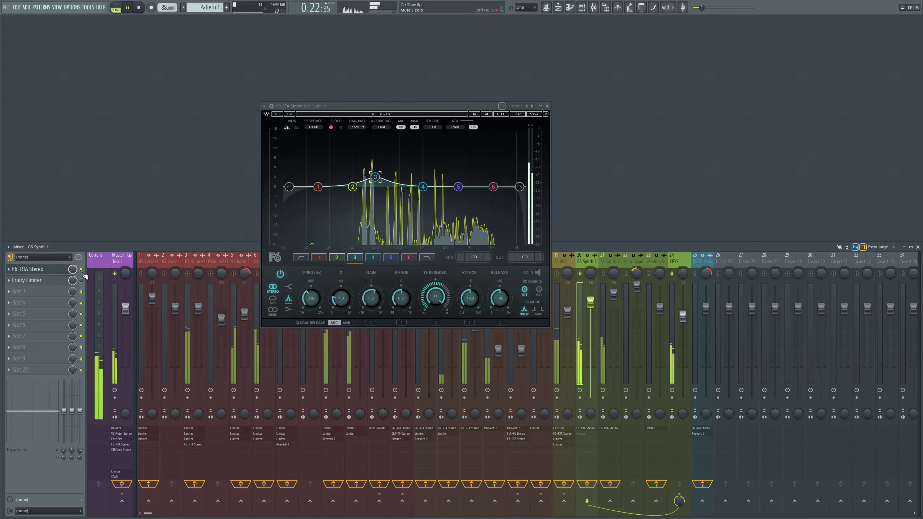
click(82, 270)
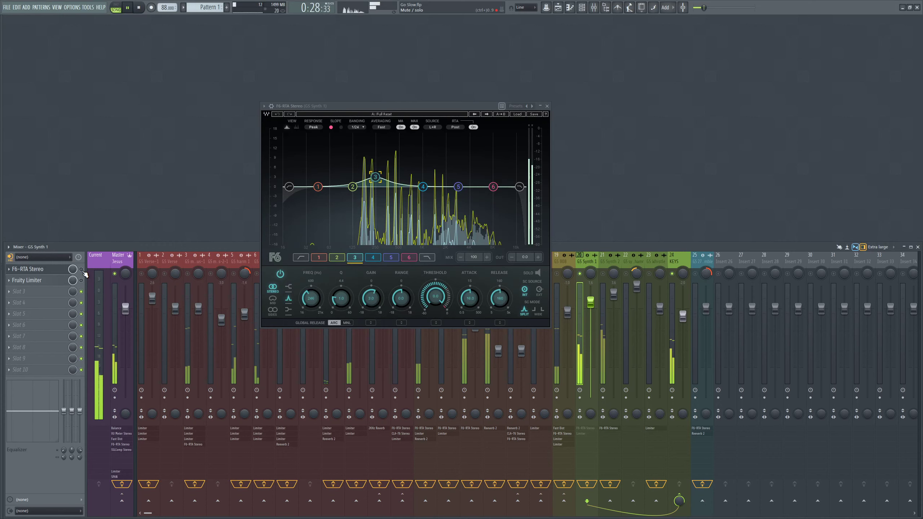
key(space)
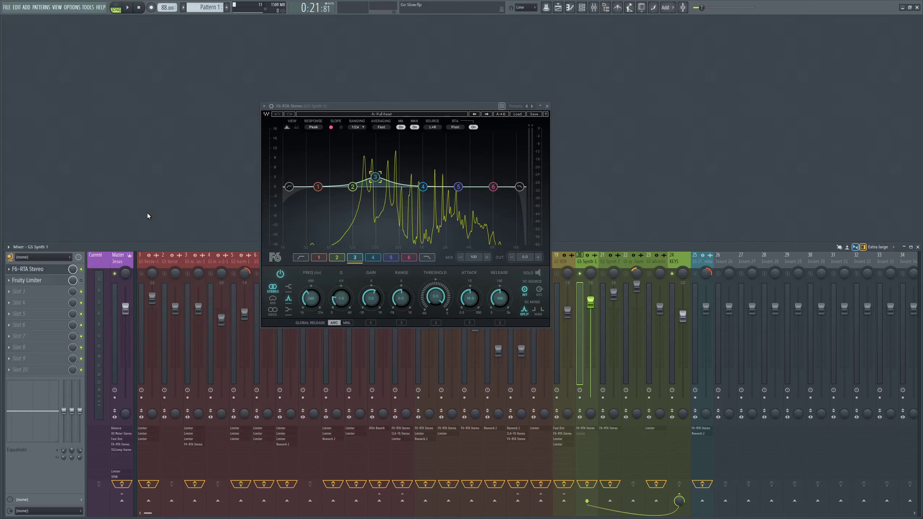
key(space)
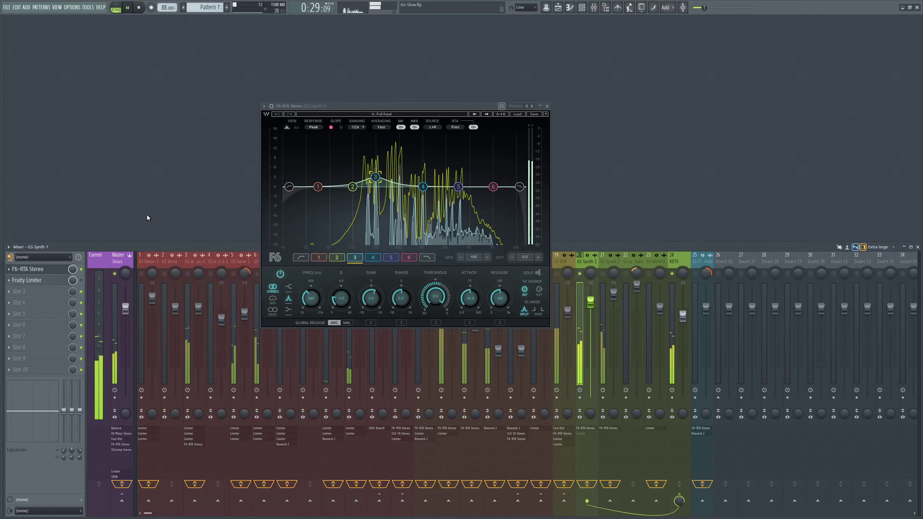
click(81, 269)
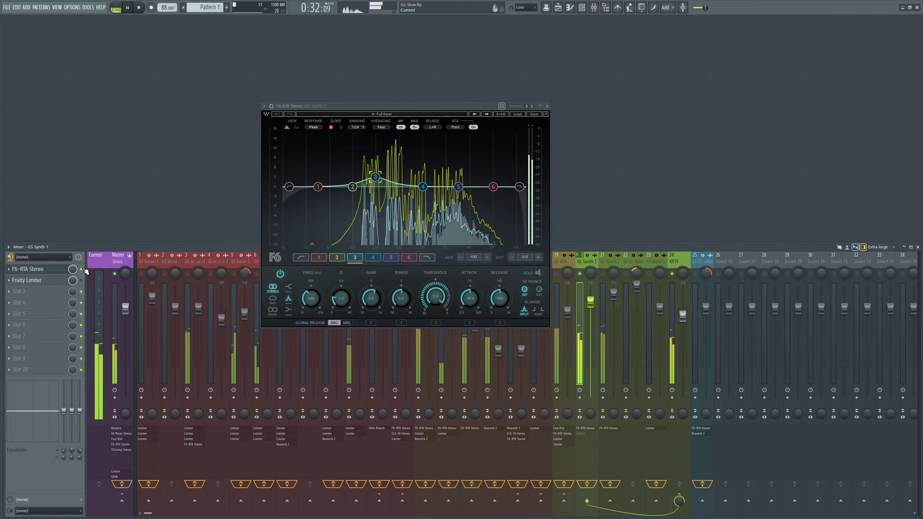
key(space)
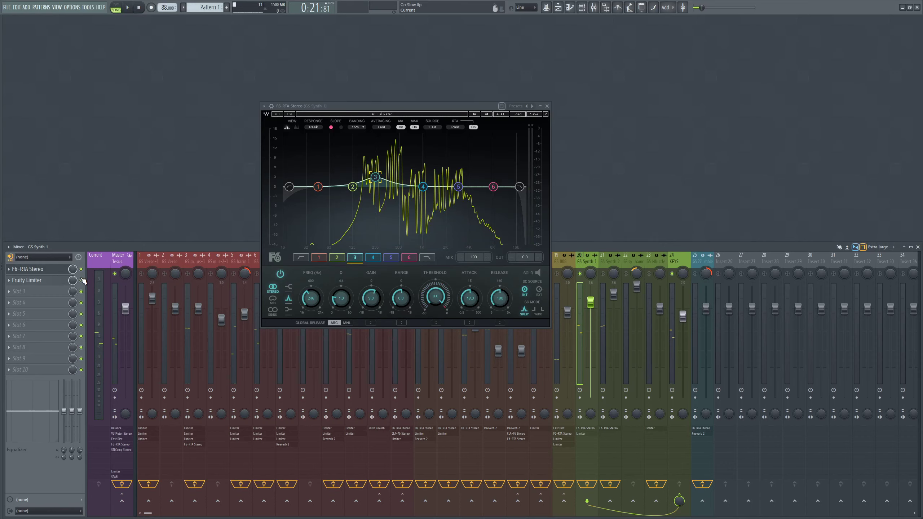
Open Fruity Limiter on GS Synth 1 beside the equalizer, examine its compressor loudness and envelope settings, and close both windows
click(43, 292)
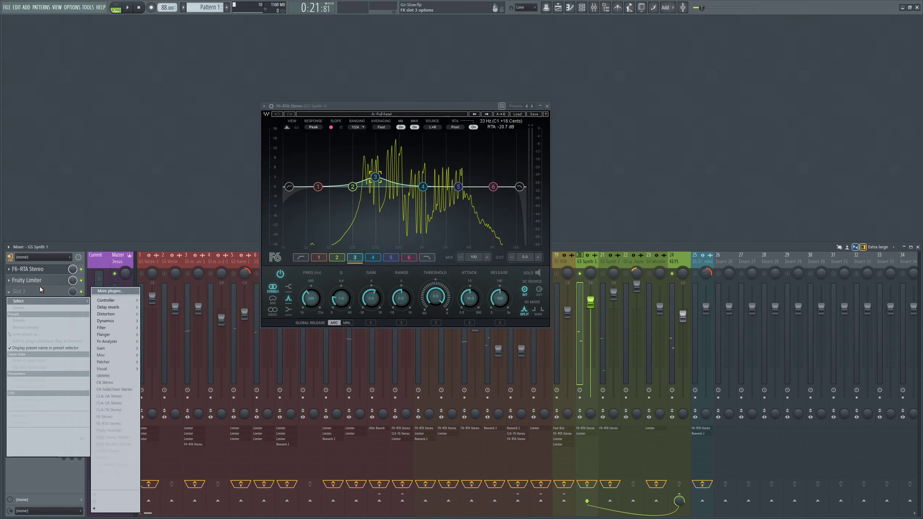
click(40, 280)
click(40, 280)
drag(479, 106, 337, 92)
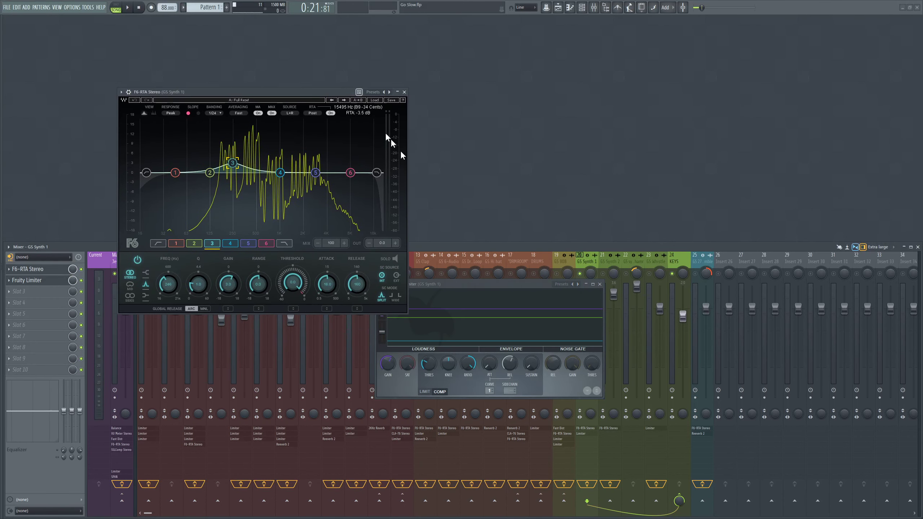
drag(496, 287, 530, 143)
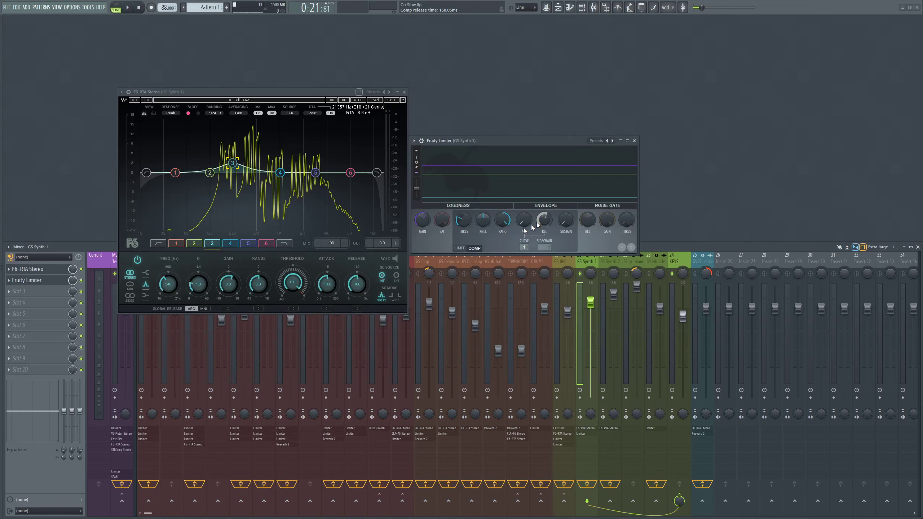
click(404, 92)
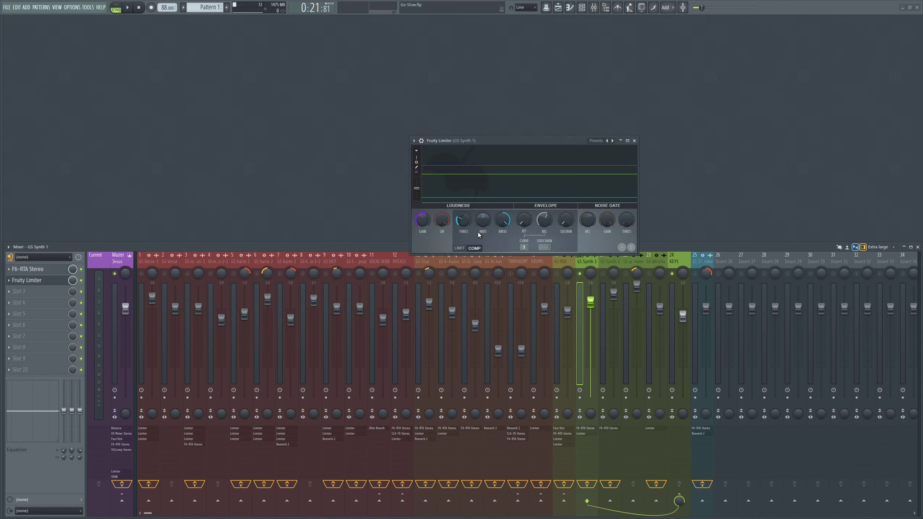
click(635, 142)
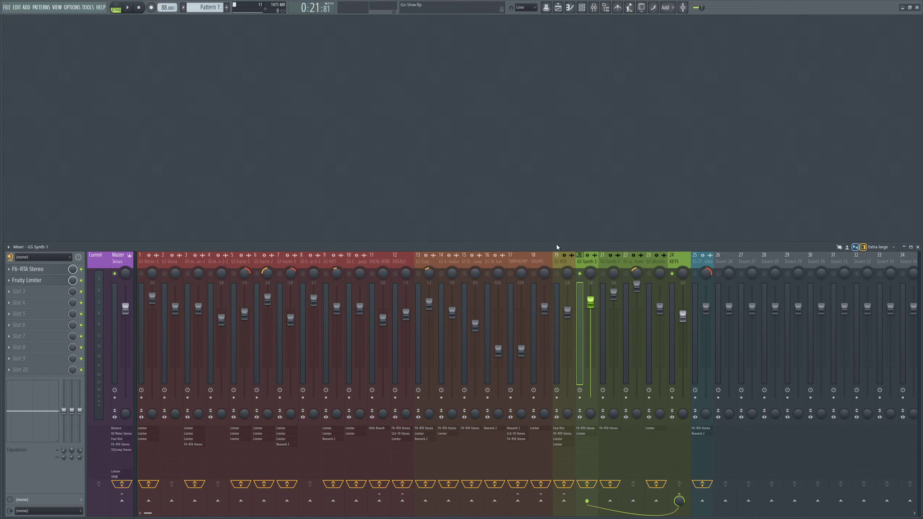
Select and solo the GS Synth 2 track, then examine the band 6 high-shelf boost in its F6-RTA Stereo during playback
click(601, 270)
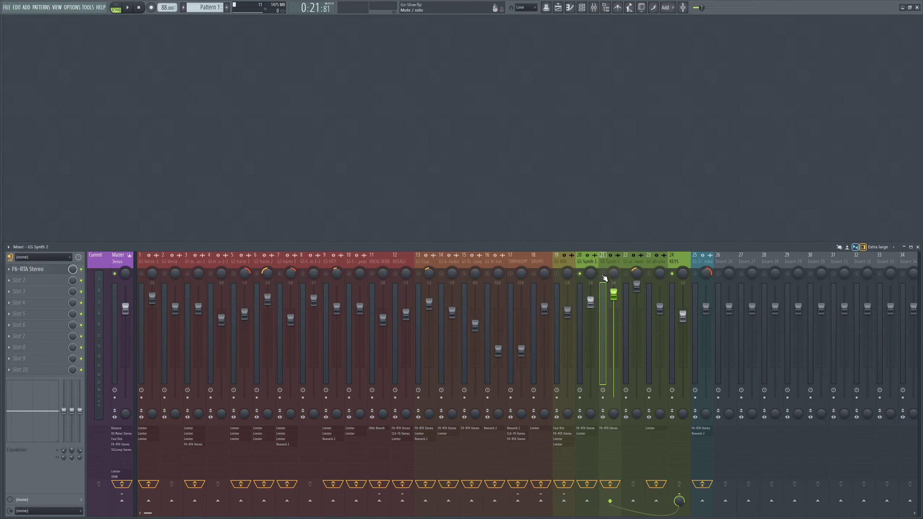
click(47, 270)
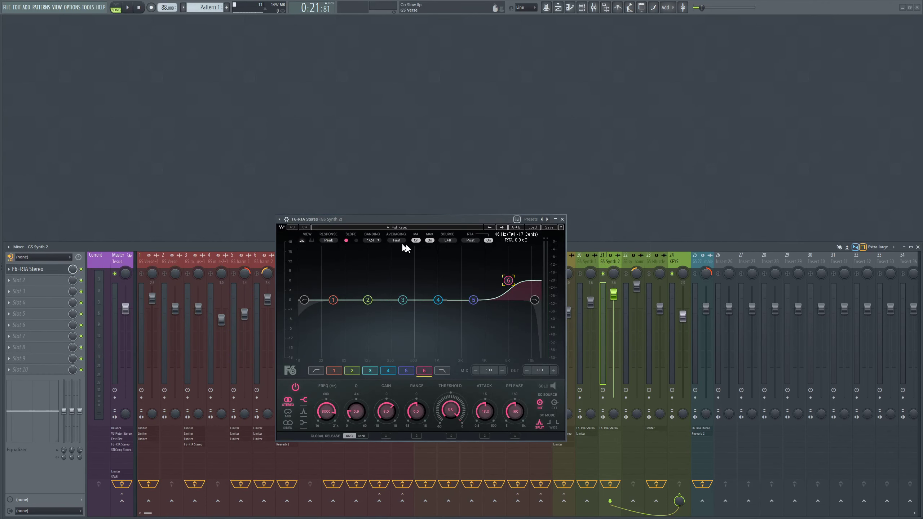
key(space)
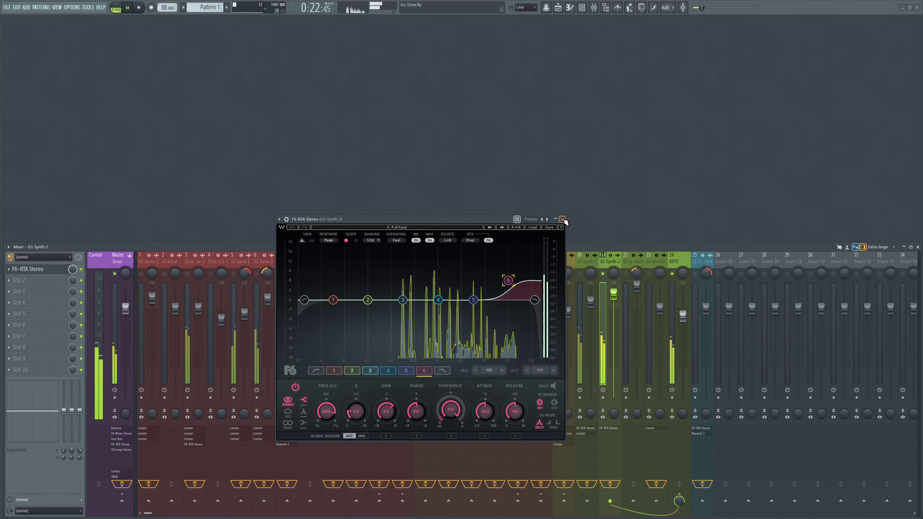
drag(469, 218, 446, 41)
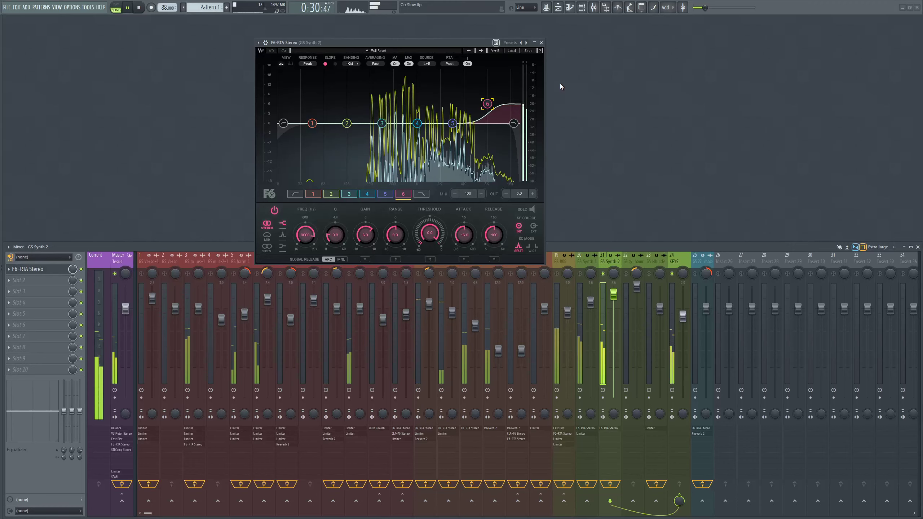
key(space)
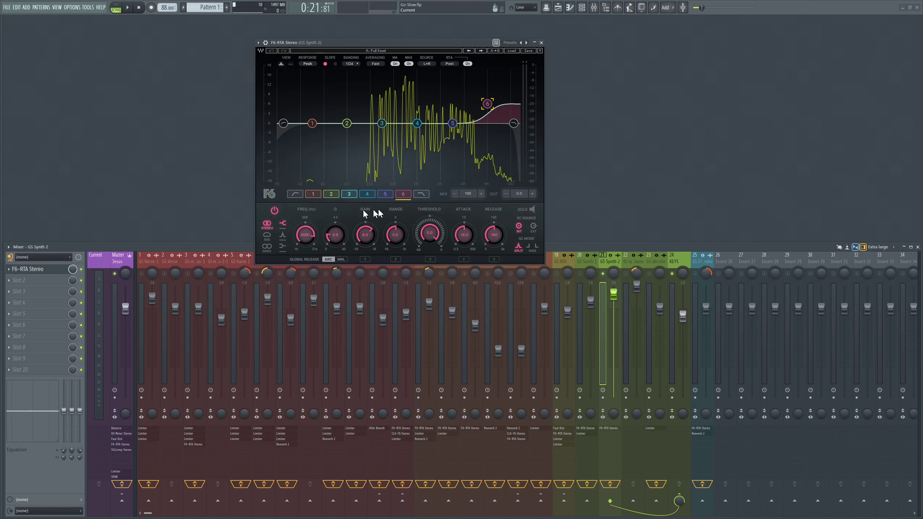
Compare GS Synth 2 playback with band 6 of F6-RTA Stereo switched off and on, leaving the band on
click(275, 210)
key(space)
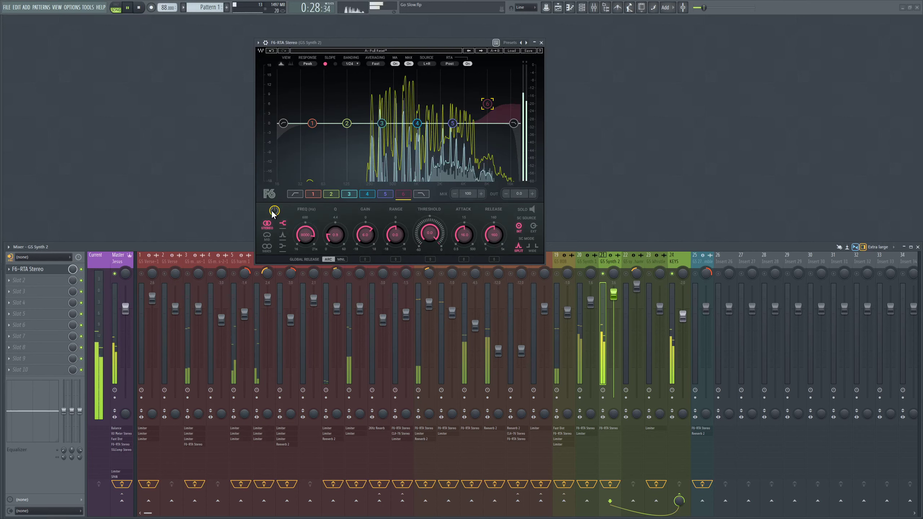
key(space)
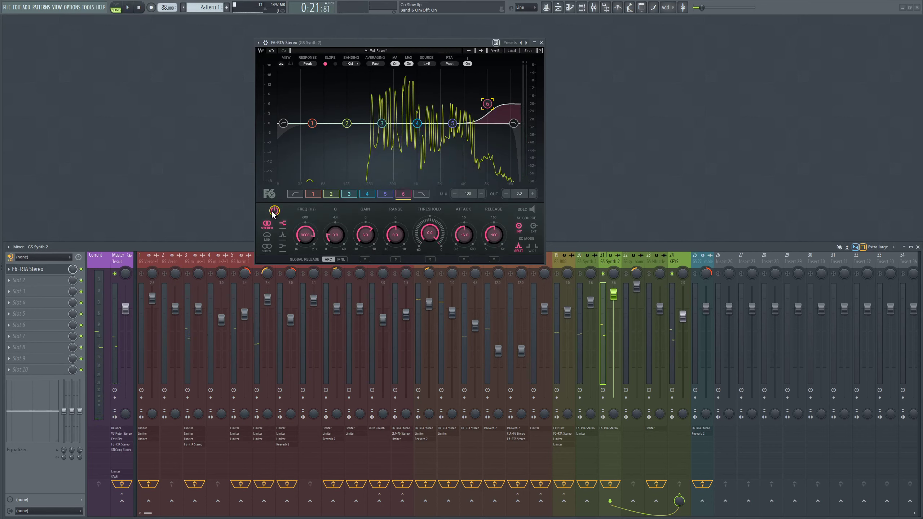
key(space)
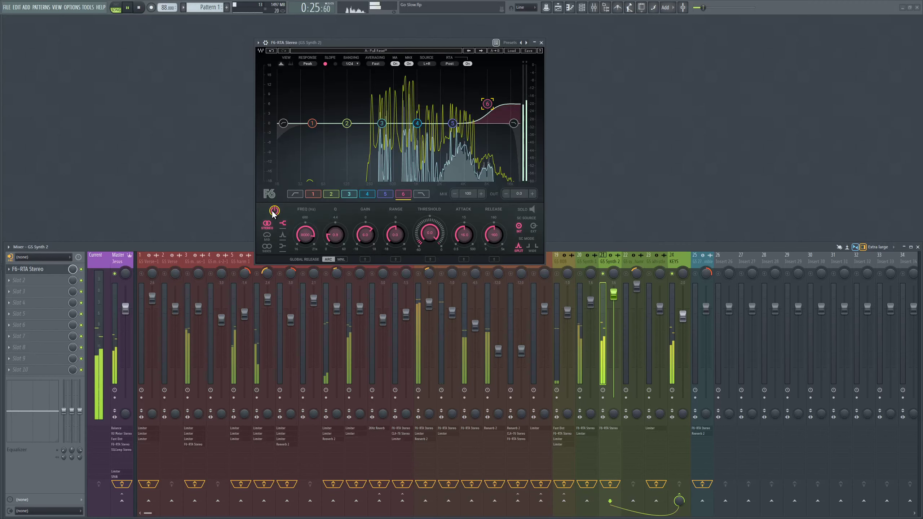
click(275, 211)
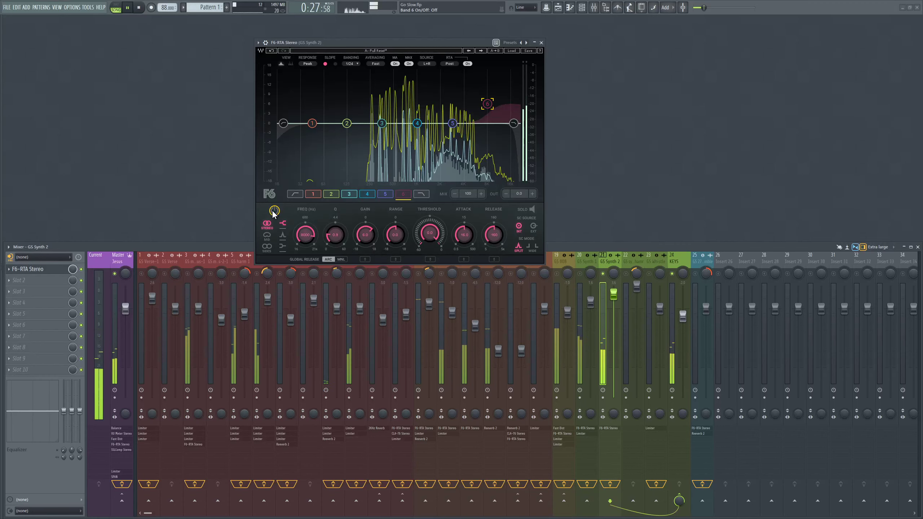
click(275, 211)
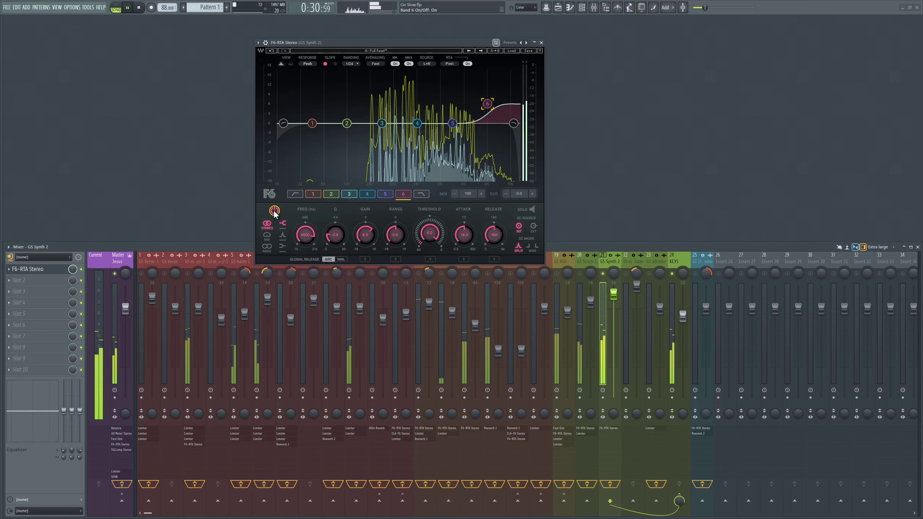
key(space)
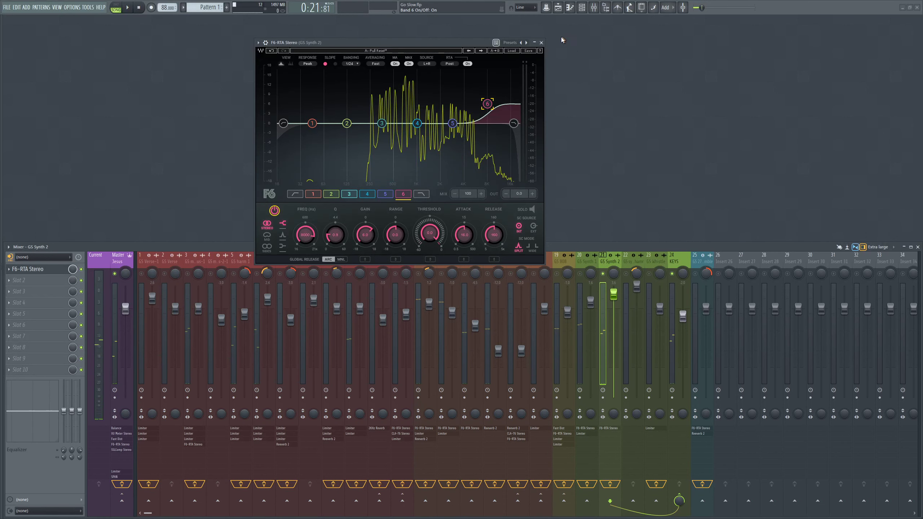
Close the GS Synth 2 equalizer, review the GS synth harm track, and select the GS Whistle track
click(541, 43)
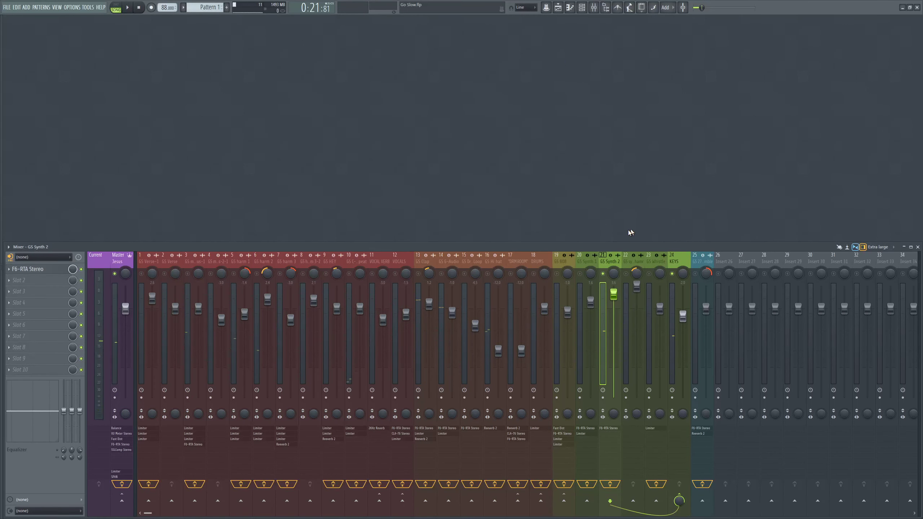
click(625, 259)
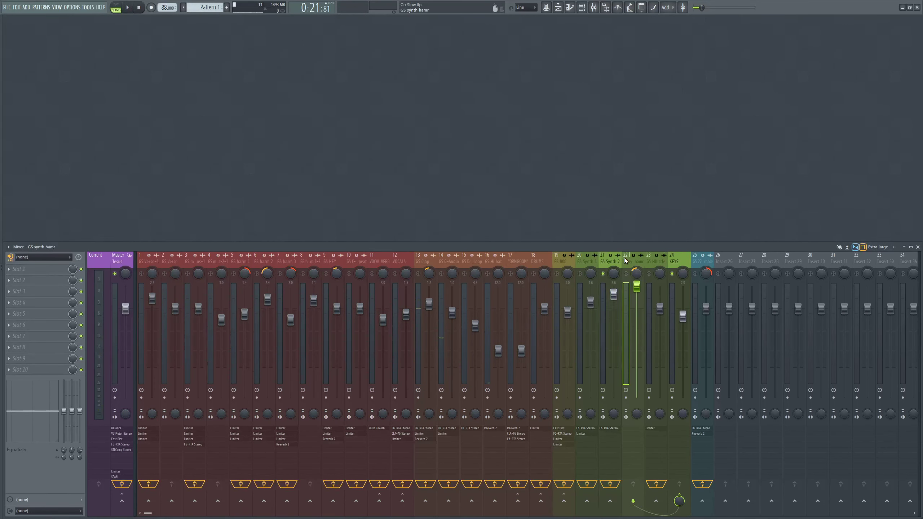
click(657, 259)
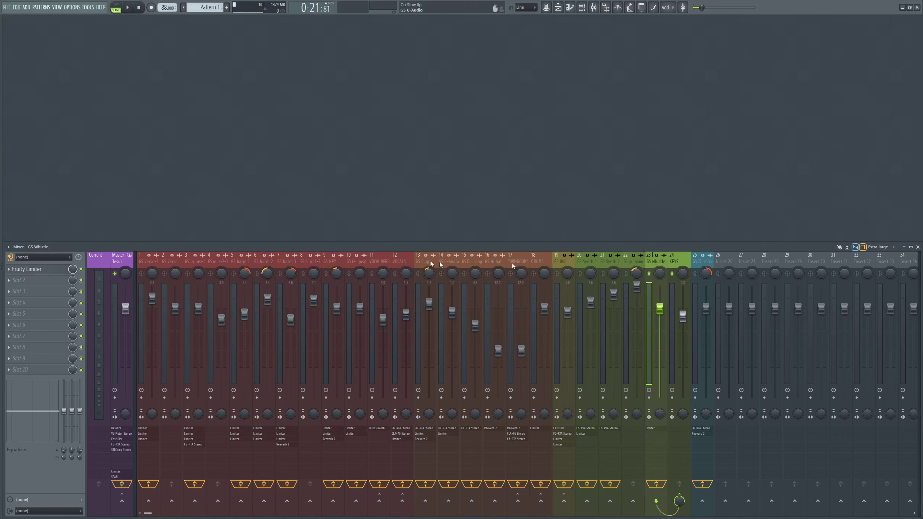
Play the song from bar 25 in the playlist, where the GS Whistle part begins, and return to the mixer
key(space)
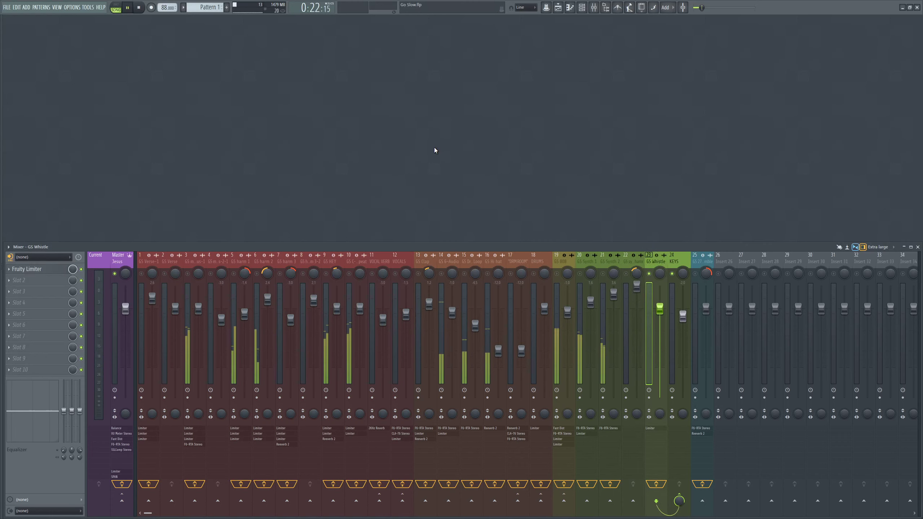
key(F5)
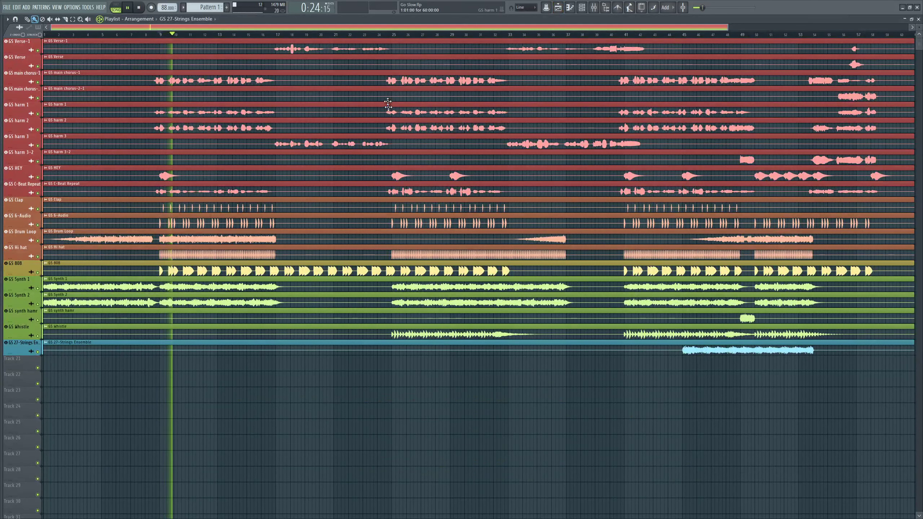
click(392, 36)
key(F5)
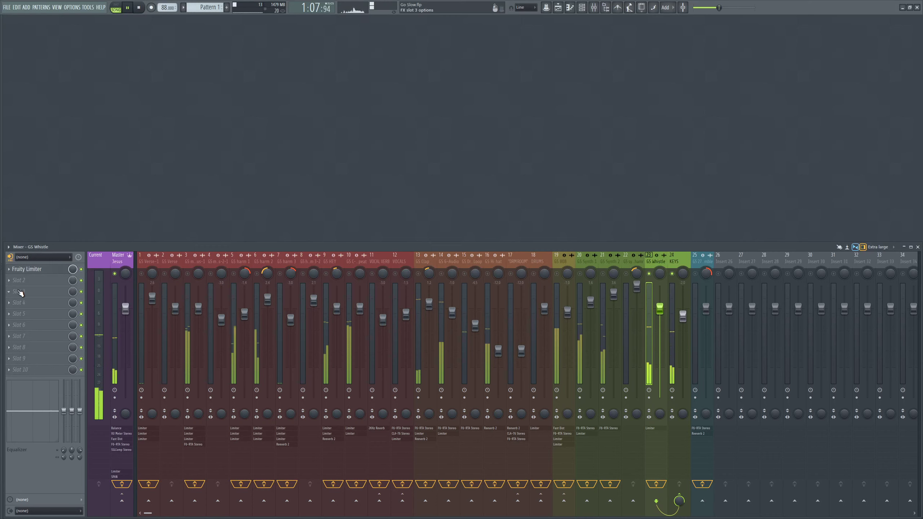
Open Fruity Limiter on GS Whistle, examine its gain and compressor settings during playback, then stop playback and close the window
click(27, 269)
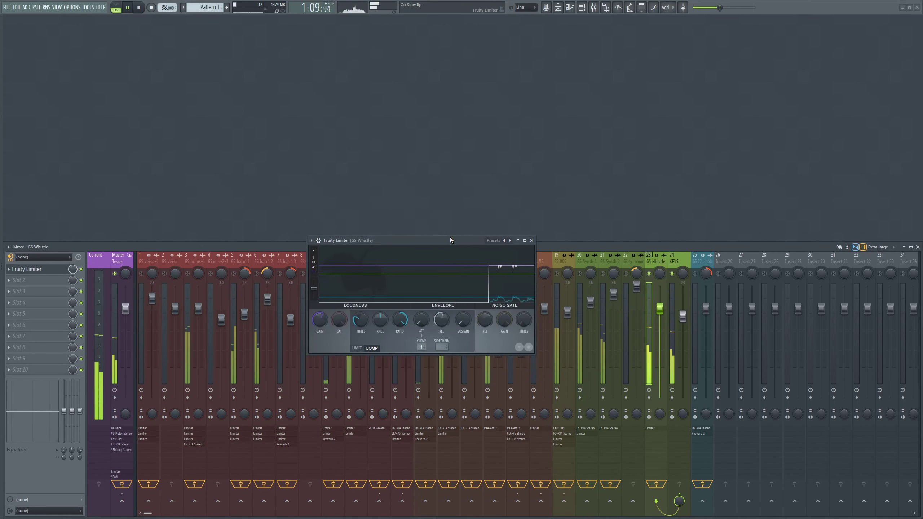
drag(451, 238, 443, 123)
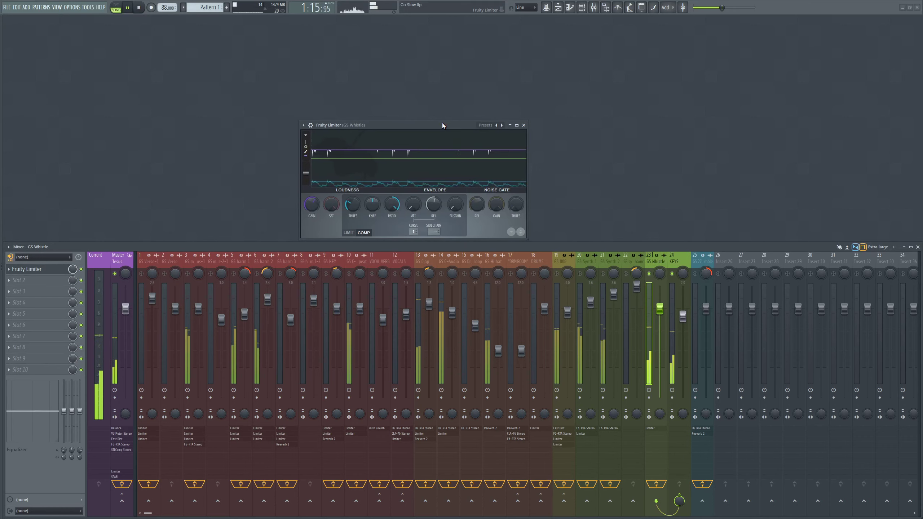
key(space)
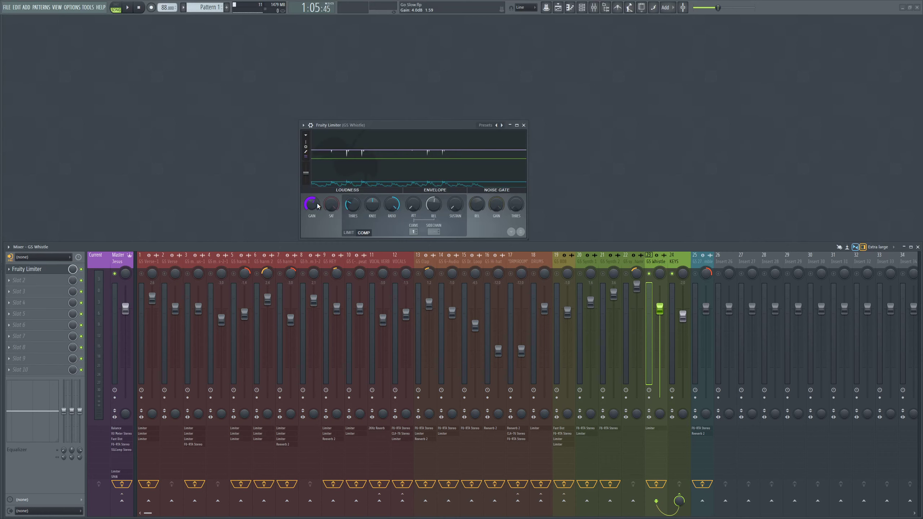
click(524, 125)
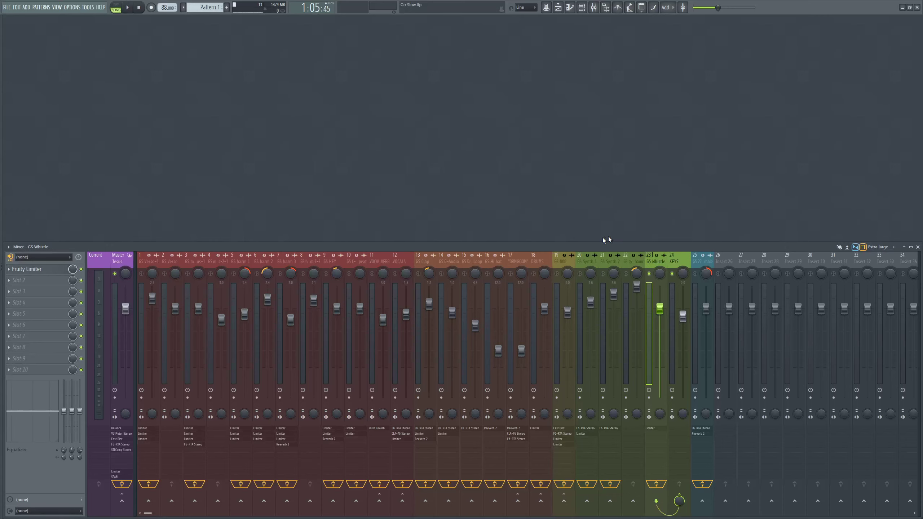
Open F6-RTA Stereo on the GS 27-Strings Ensemble track and examine the high-pass filter's frequency and slope
click(701, 268)
click(58, 269)
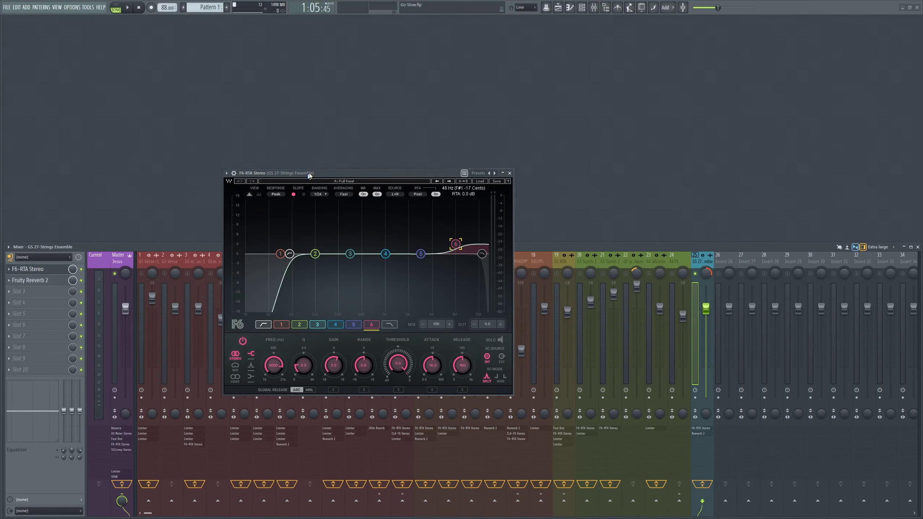
drag(321, 174, 396, 149)
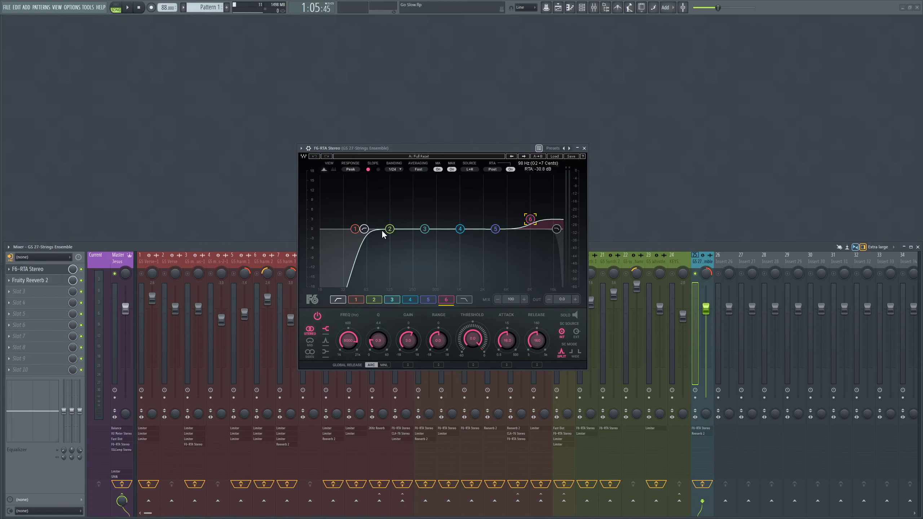
click(341, 299)
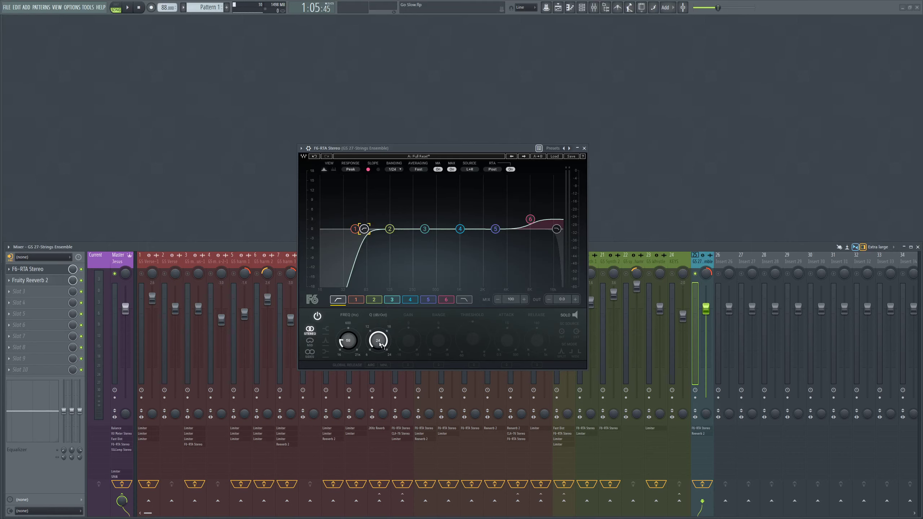
Play the strings from bar 45 in the playlist, examine the band 6 high-shelf boost in F6-RTA Stereo, and close the equalizer
click(703, 261)
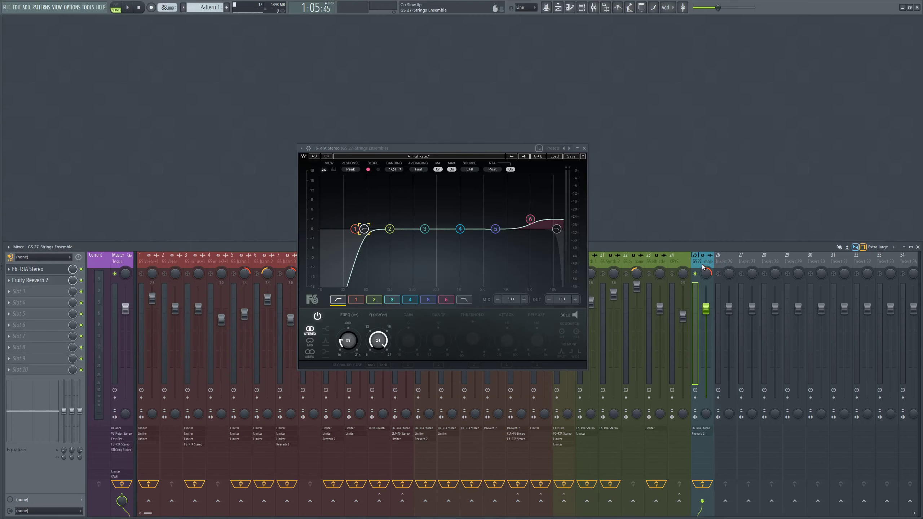
key(F5)
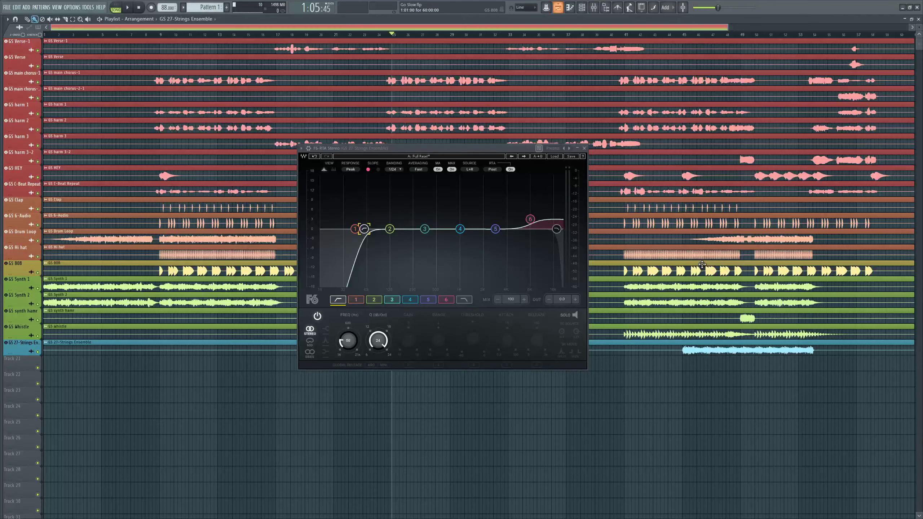
click(683, 36)
key(F9)
key(space)
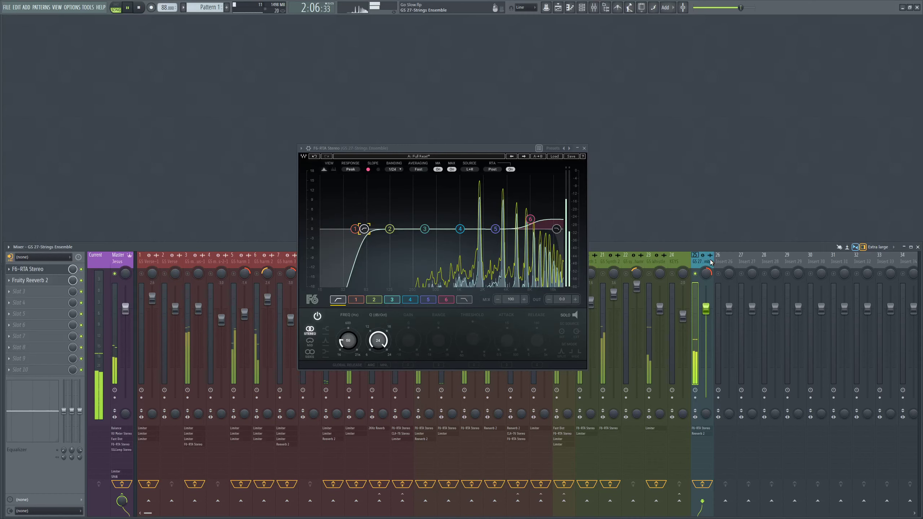
key(space)
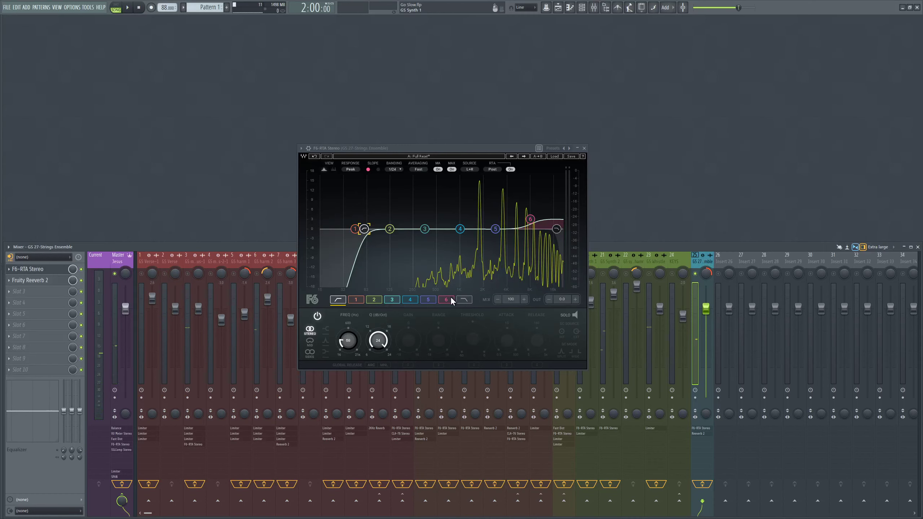
click(446, 299)
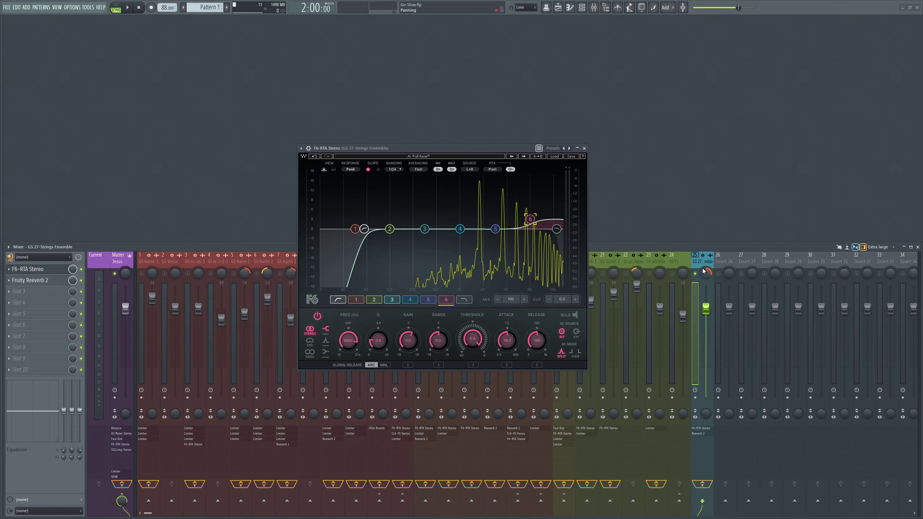
click(585, 148)
Open Fruity Reeverb 2 on GS 27-Strings Ensemble, examine its low-cut, high-cut and other reverb settings, and close it
click(31, 279)
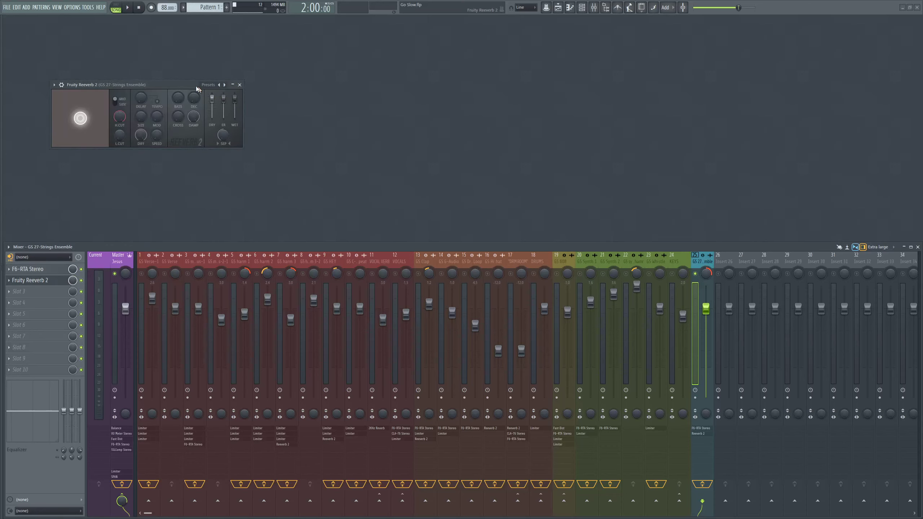
drag(196, 85, 503, 212)
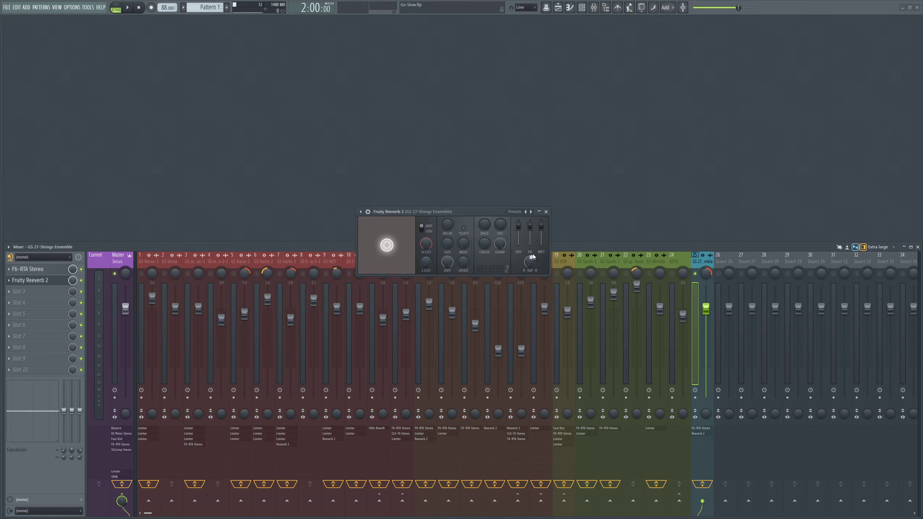
drag(531, 260, 532, 262)
click(426, 263)
click(426, 263)
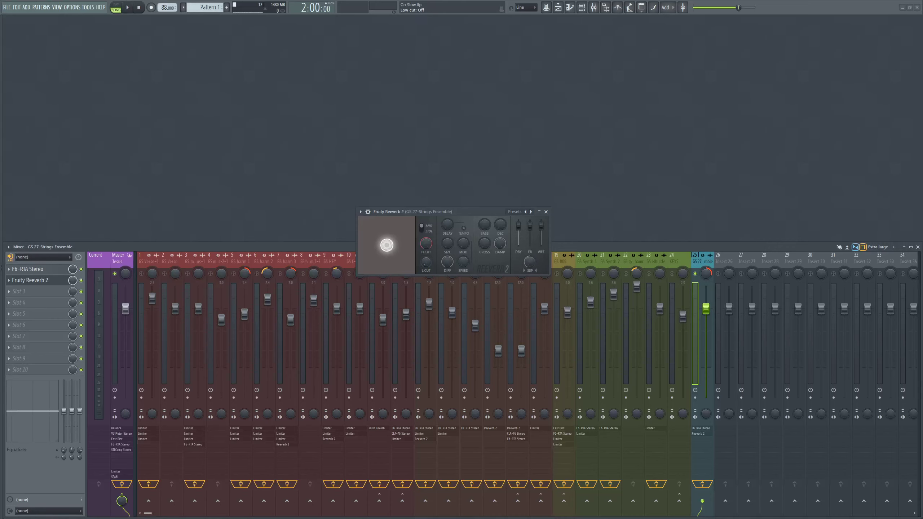
click(429, 260)
click(427, 244)
click(546, 212)
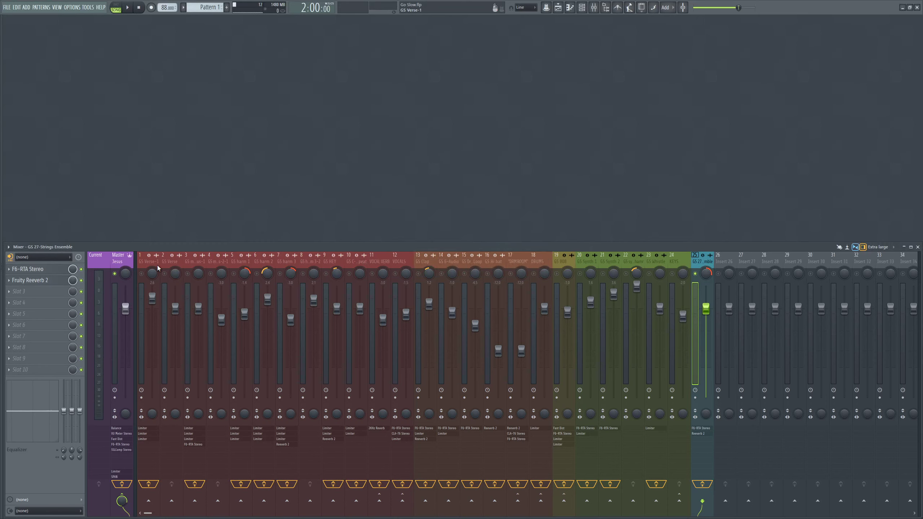
Turn off solo so that all mixer tracks are enabled, keeping GS 27-Strings Ensemble selected
right_click(677, 270)
right_click(677, 271)
click(680, 264)
click(702, 263)
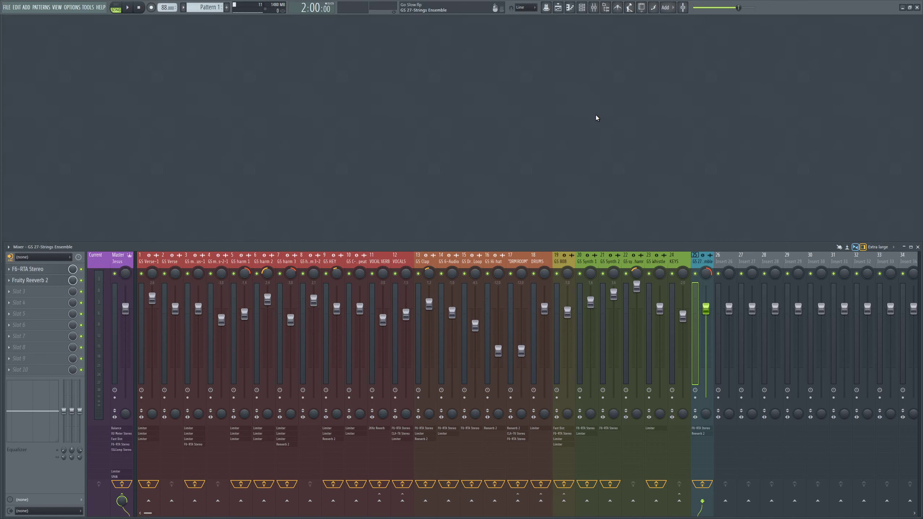
Select the Master track and review its chain of effects, checking the Current track as well
click(116, 261)
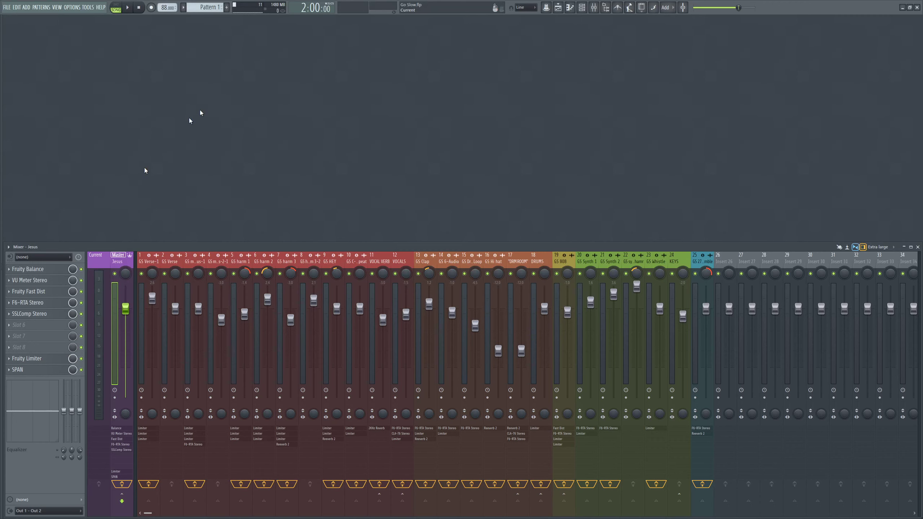
click(105, 260)
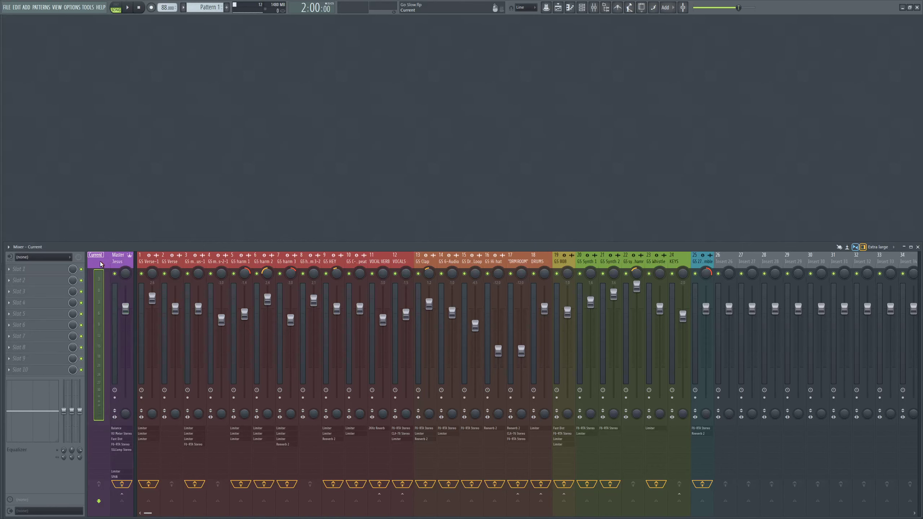
click(116, 263)
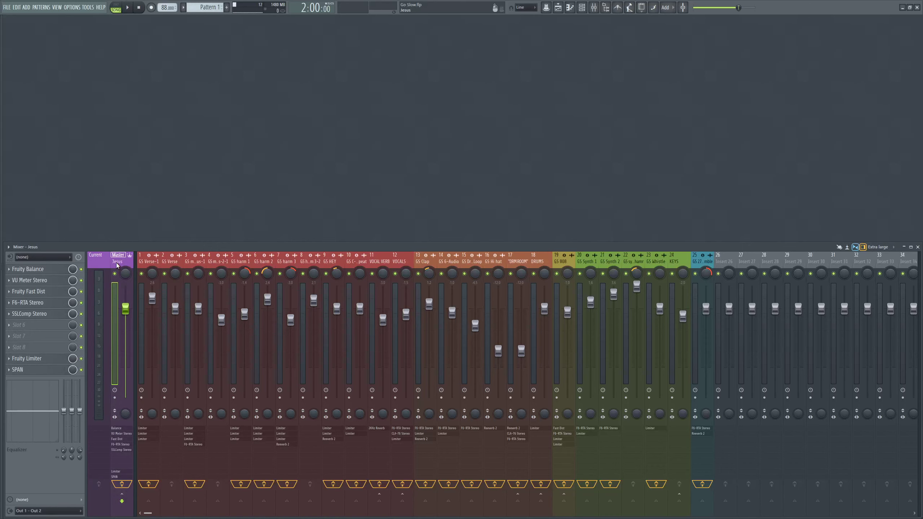
Step through the vocal tracks from GS Verse-1 to the VOCALS bus, reviewing each track's effects and routing
click(150, 259)
click(178, 257)
click(200, 258)
click(220, 258)
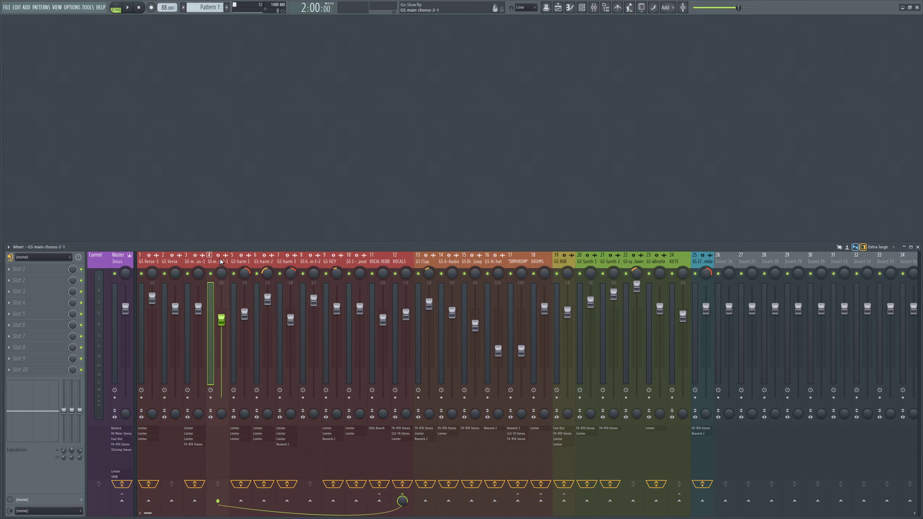
click(250, 258)
click(264, 259)
click(287, 259)
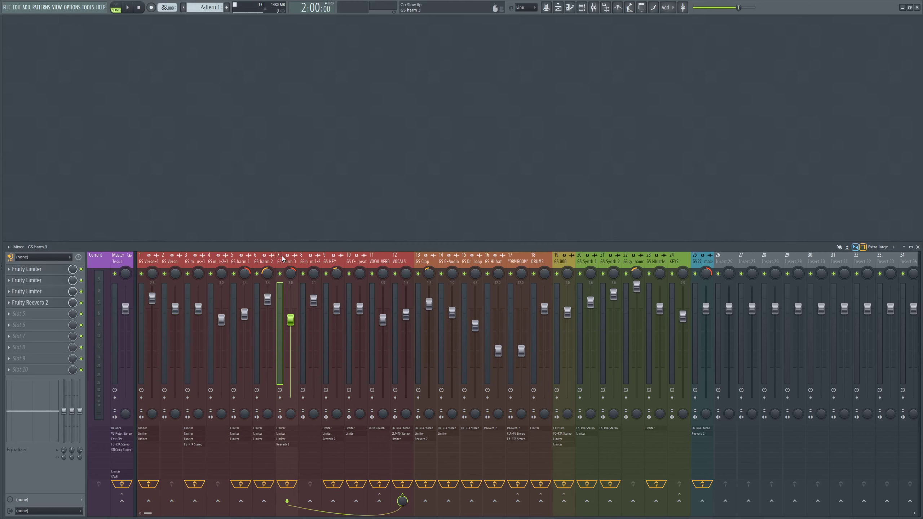
click(310, 259)
click(331, 258)
click(352, 257)
click(372, 260)
click(400, 259)
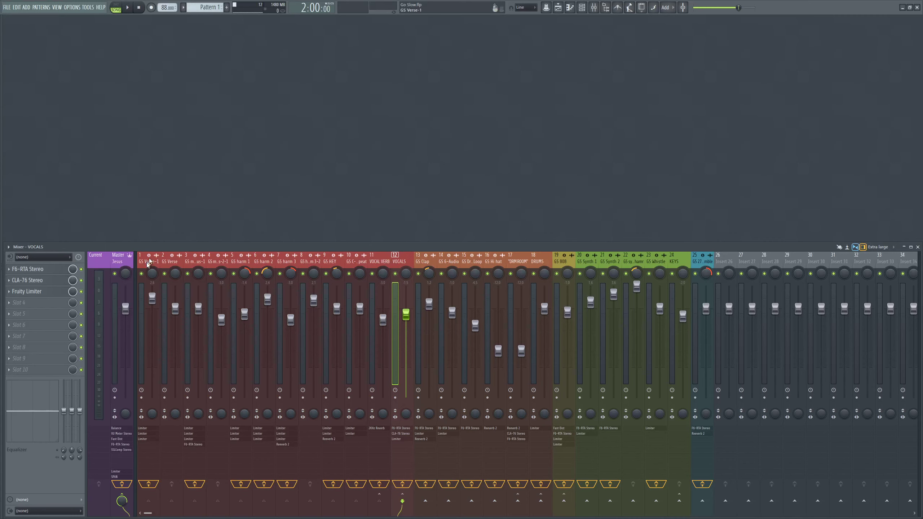
Compare the Master effect chain with the GS Whistle, KEYS and GS 27-Strings Ensemble tracks, returning to Master
click(109, 260)
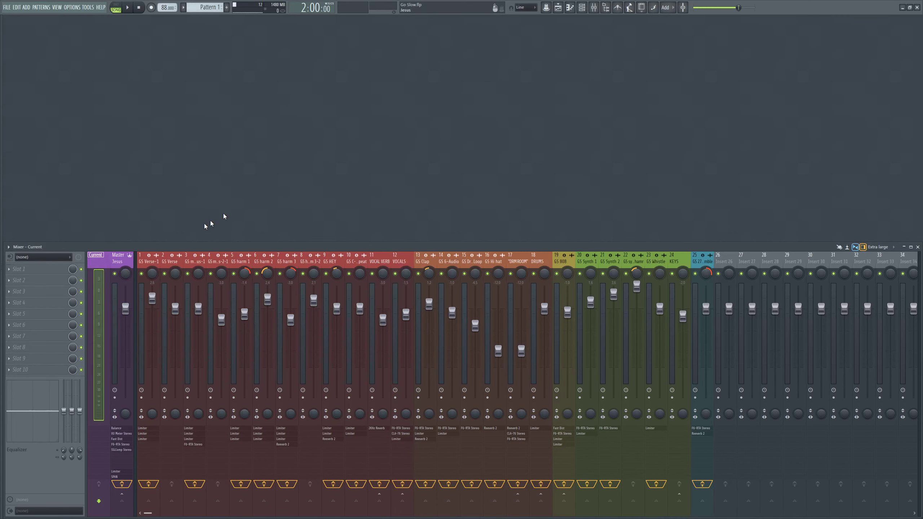
click(127, 259)
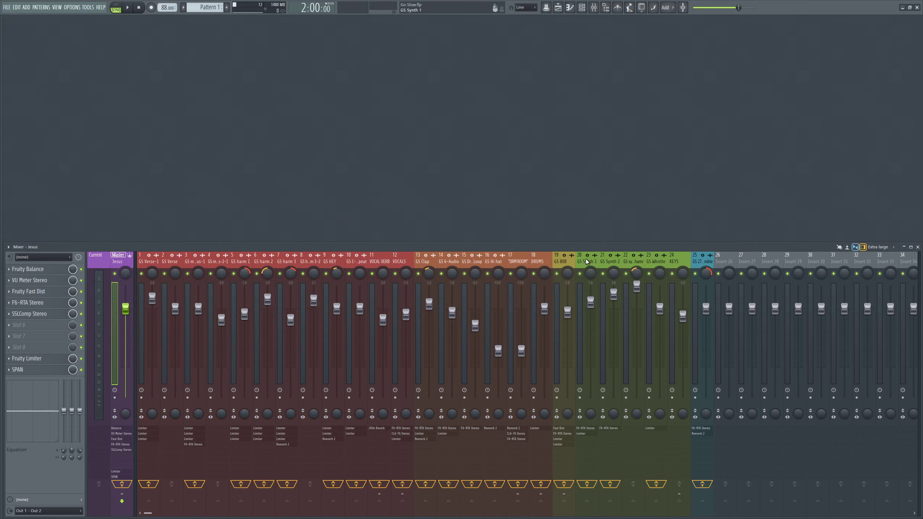
click(657, 258)
click(674, 259)
click(700, 259)
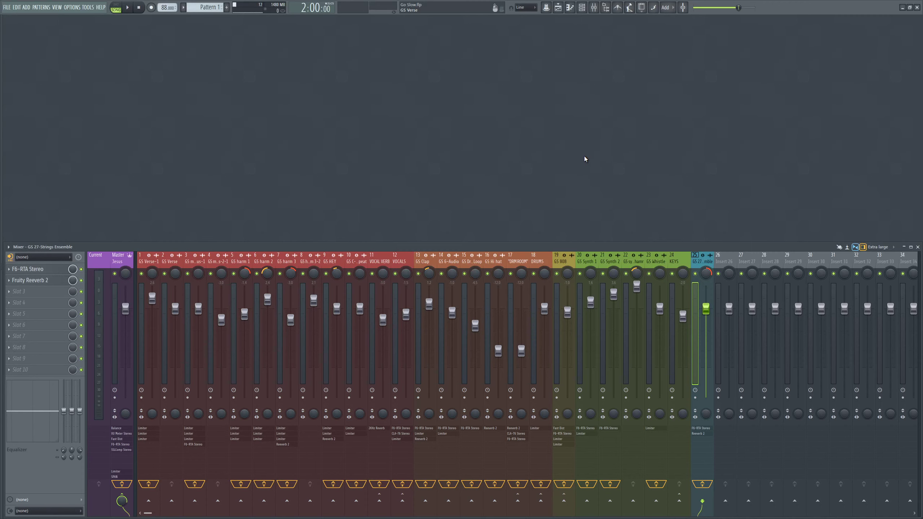
click(127, 260)
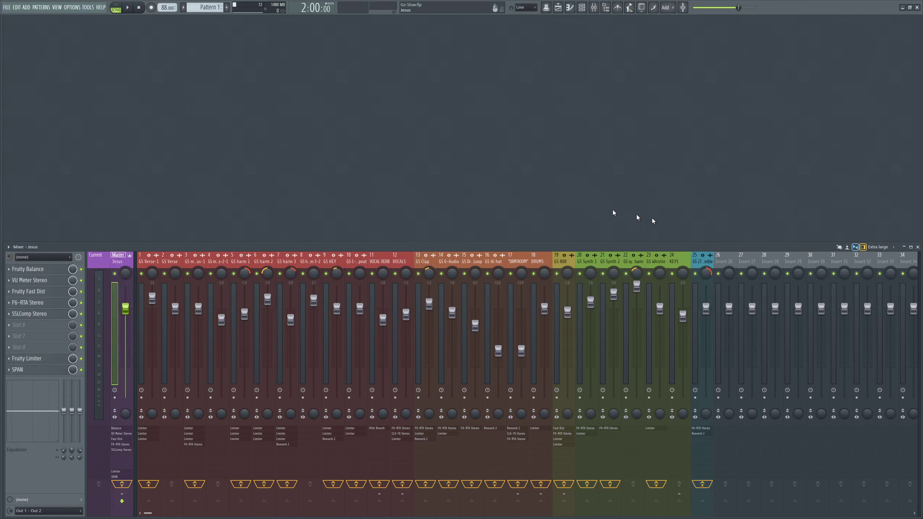
Check the effects and routing of GS 27-Strings Ensemble, then switch between the Master and GS Verse-1 tracks
click(698, 259)
click(139, 263)
click(114, 264)
key(Right)
key(Left)
key(Right)
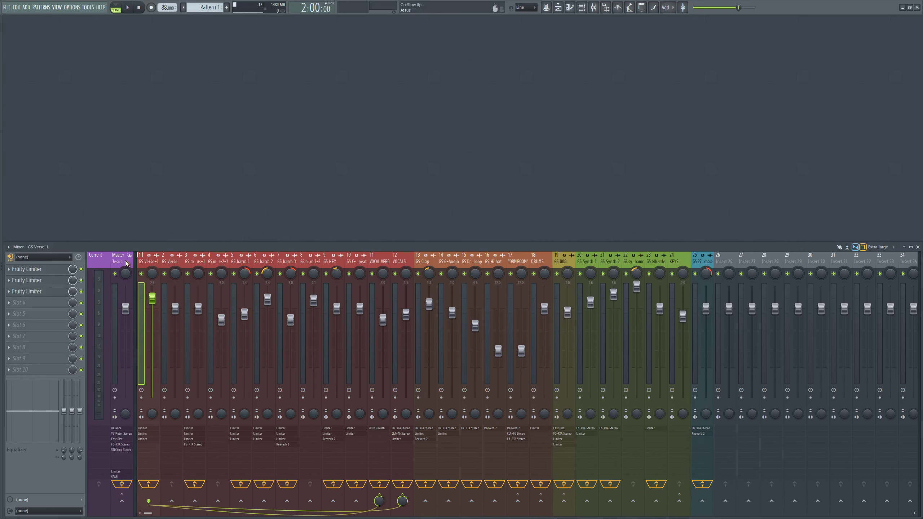
Review the Master track and the first three vocal tracks again, then sweep the selection from Master across to the VOCALS bus
click(124, 261)
click(141, 260)
click(173, 258)
click(195, 257)
click(171, 259)
click(142, 262)
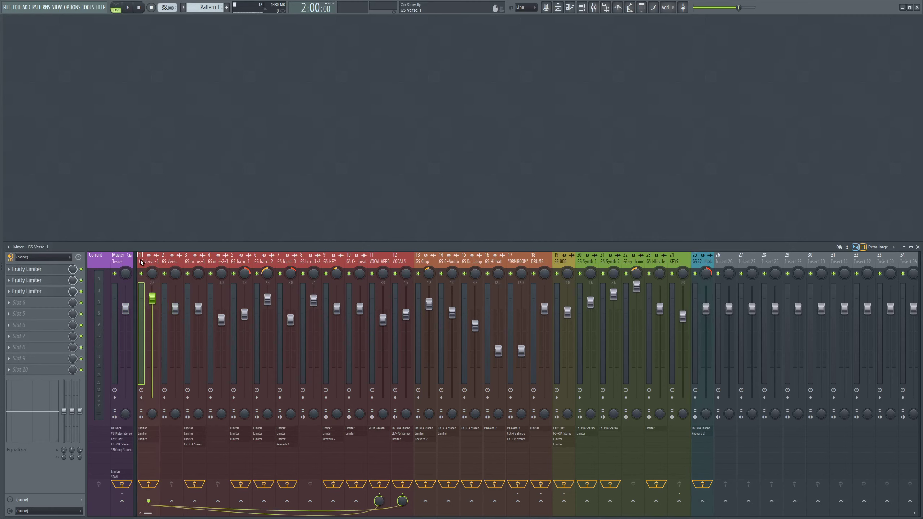
click(118, 257)
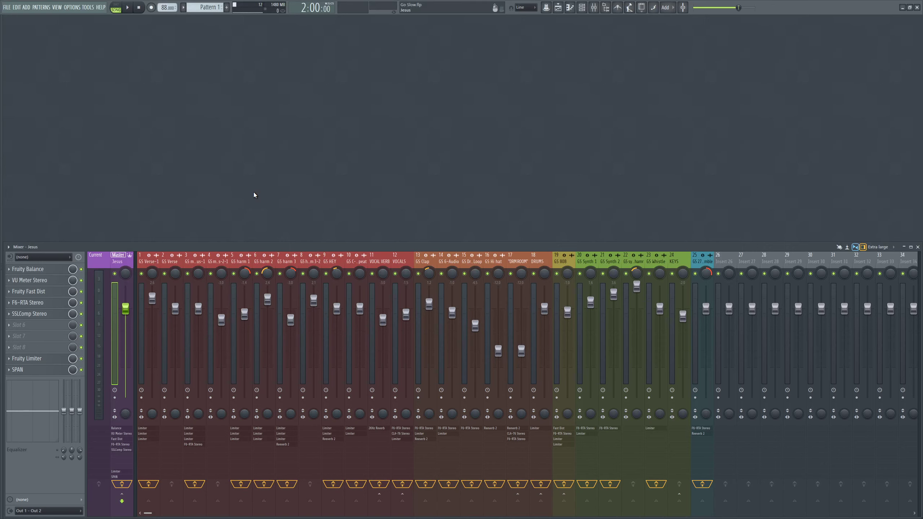
drag(127, 255, 430, 264)
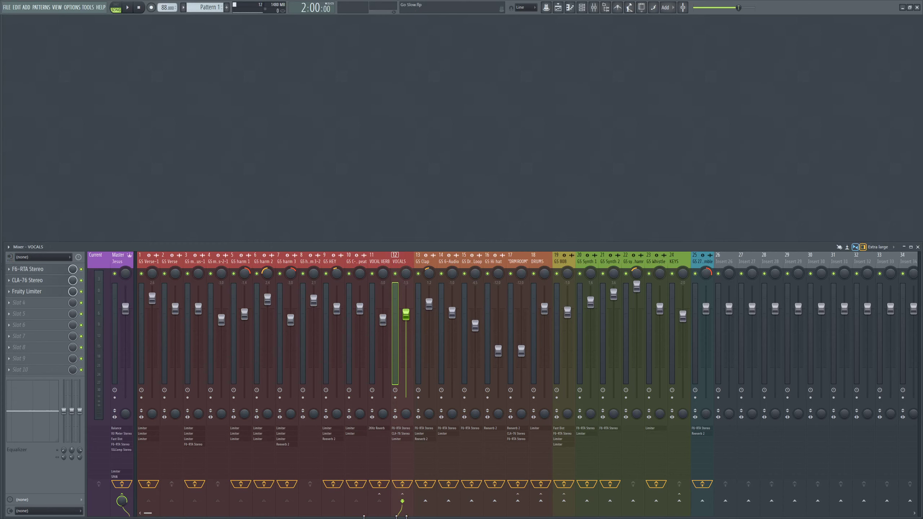